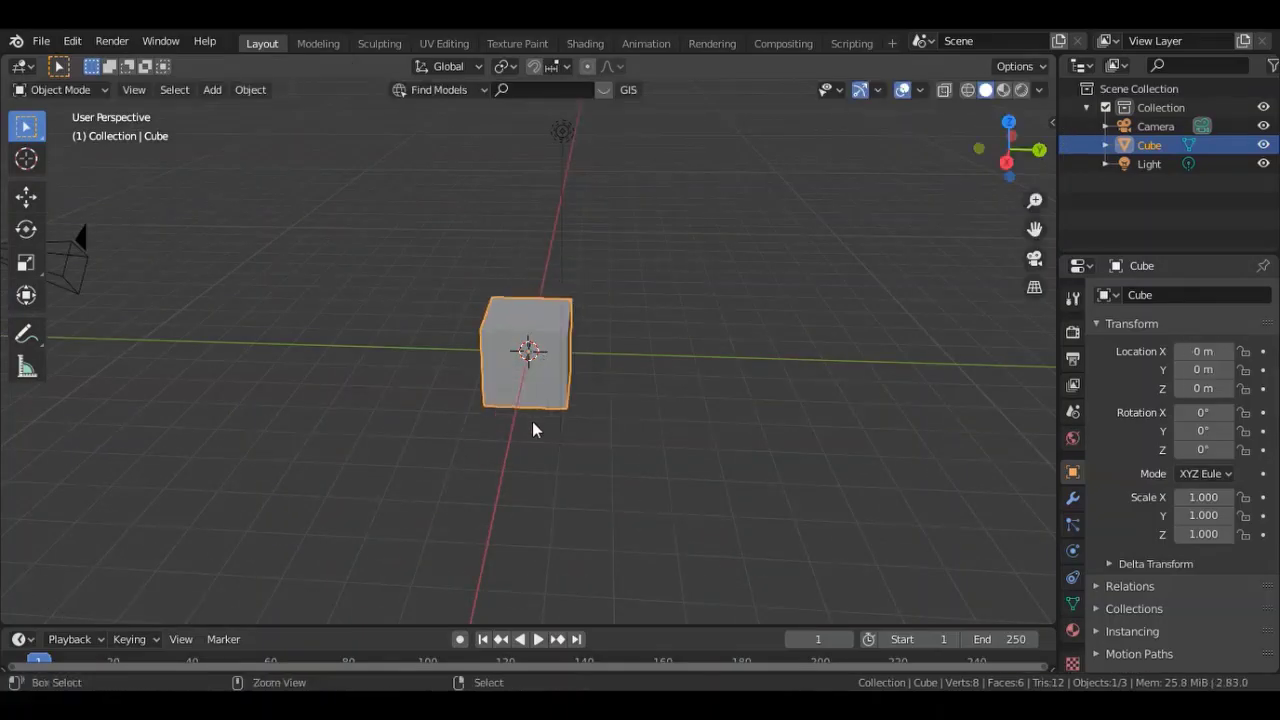
Step: Delete the default cube and add a plane scaled to 1.284
key("Delete")
left_click(212, 89)
left_click(400, 109)
key("s")
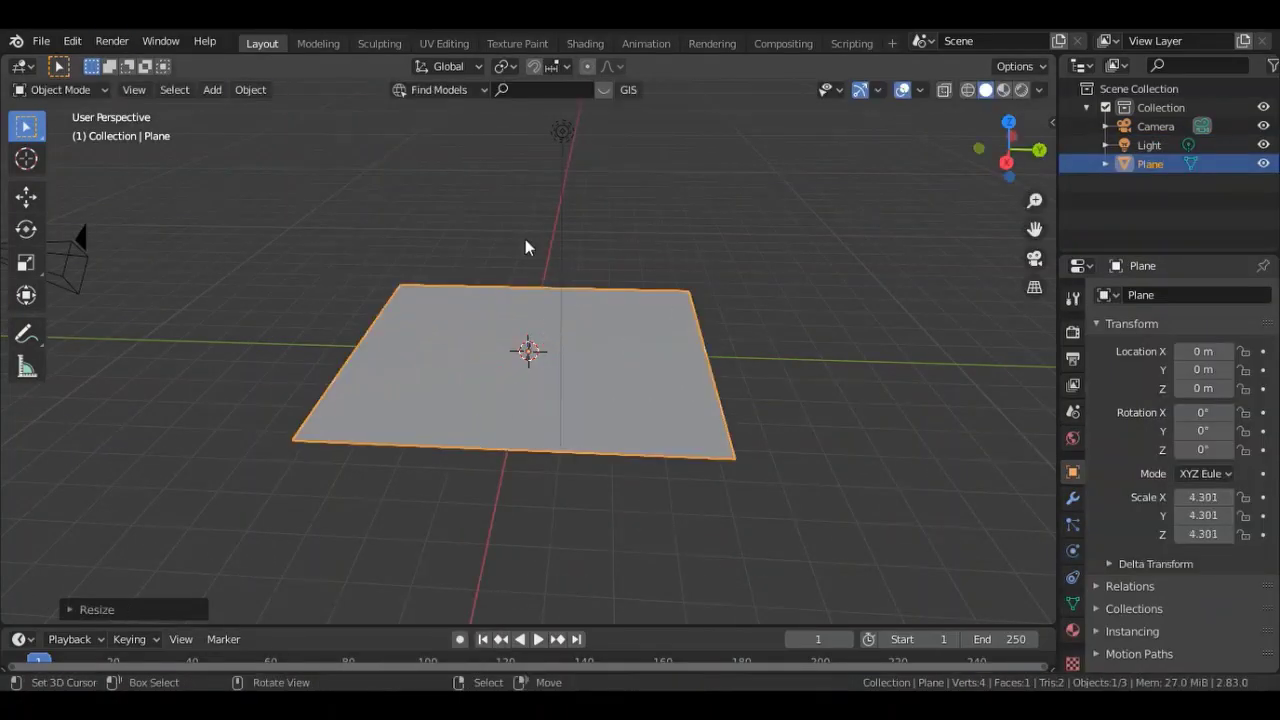
left_click(923, 230)
key("KP_Decimal")
Step: Subdivide the plane in Edit Mode with 20 cuts into a dense grid
key("Tab")
left_click(392, 90)
left_click(443, 197)
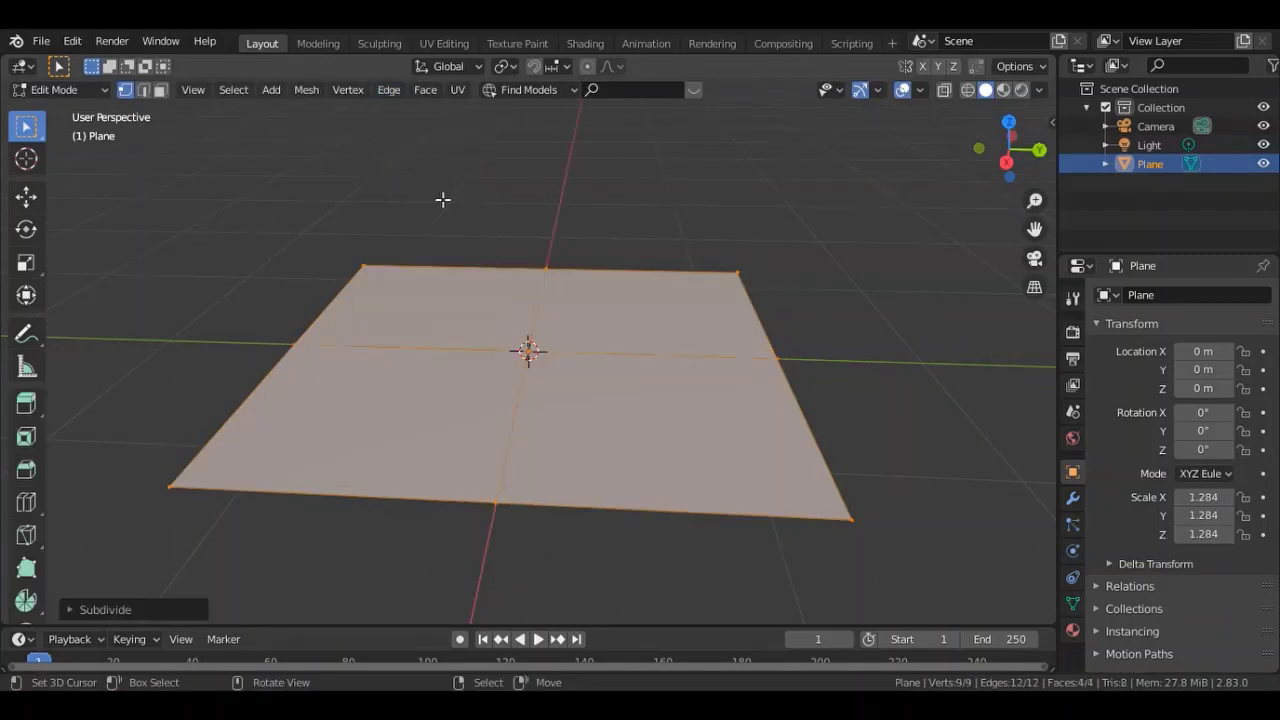
left_click(71, 610)
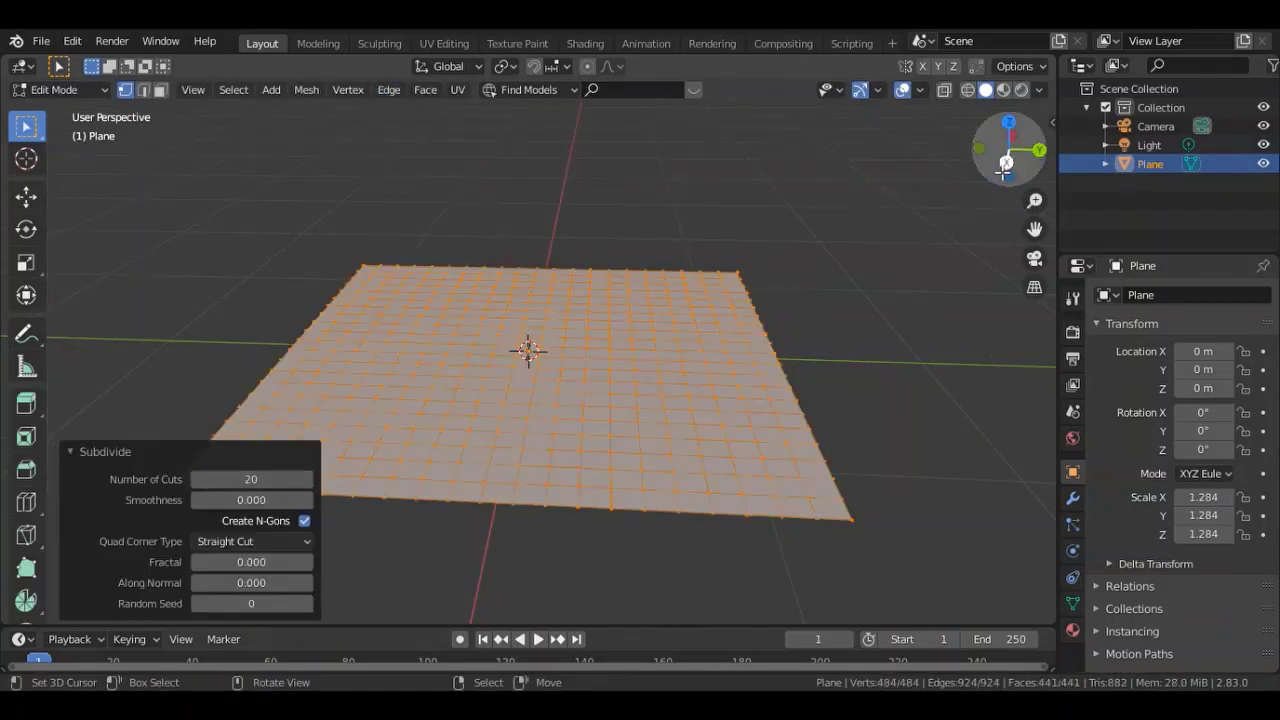
left_click_drag(1003, 170, 1000, 215)
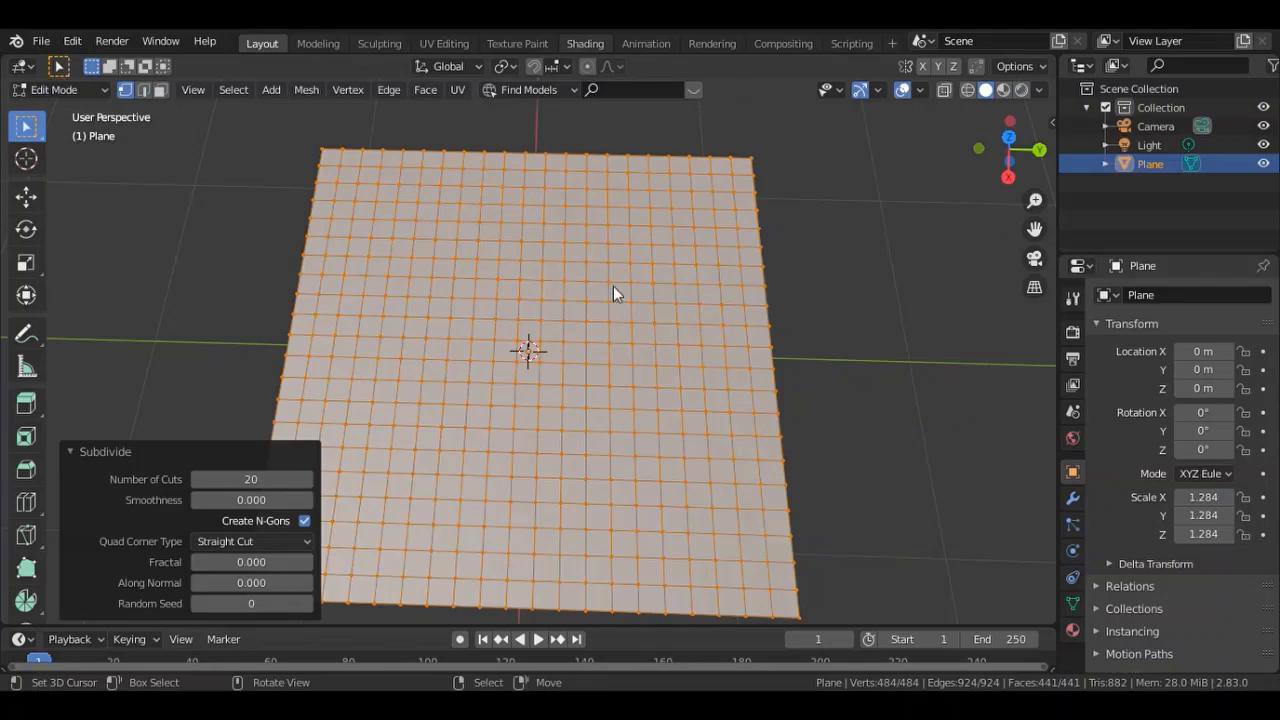
Step: Give the plane a new material in the Shading workspace
left_click(585, 43)
left_click(250, 89)
left_click(245, 109)
Step: Browse to the large_square grey tile texture folder
left_click(649, 425)
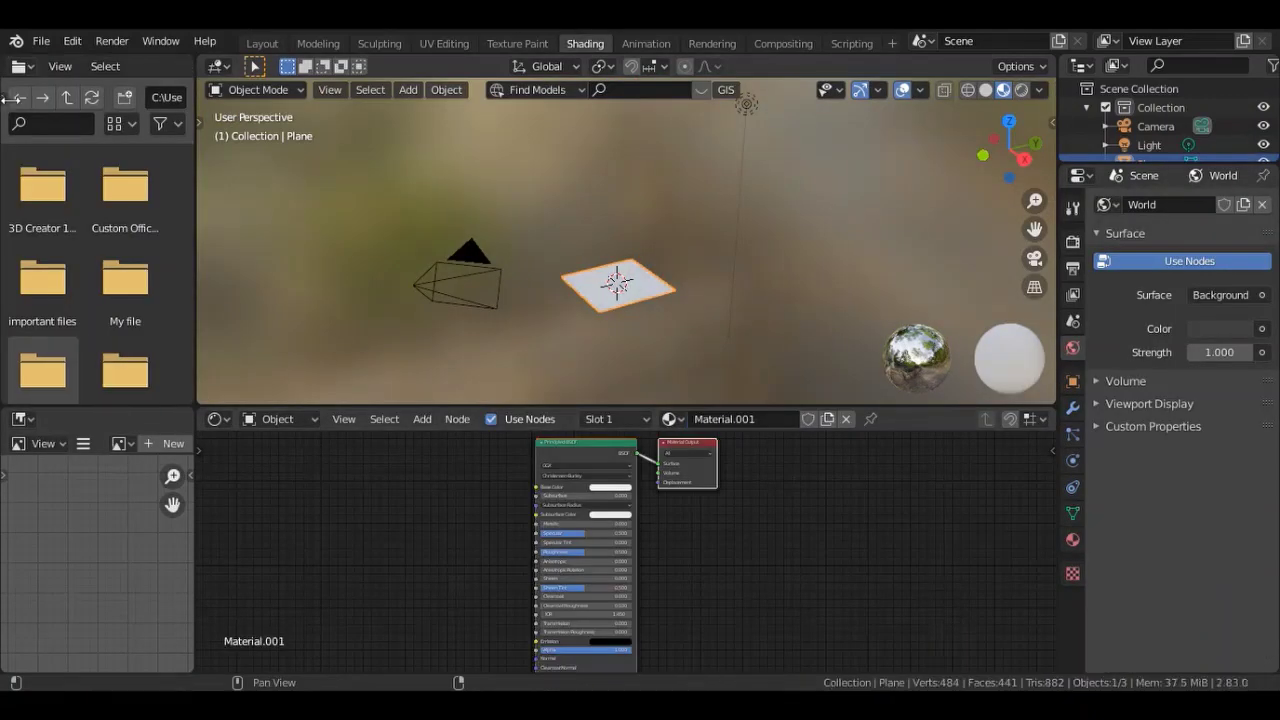
left_click(30, 246)
key("t")
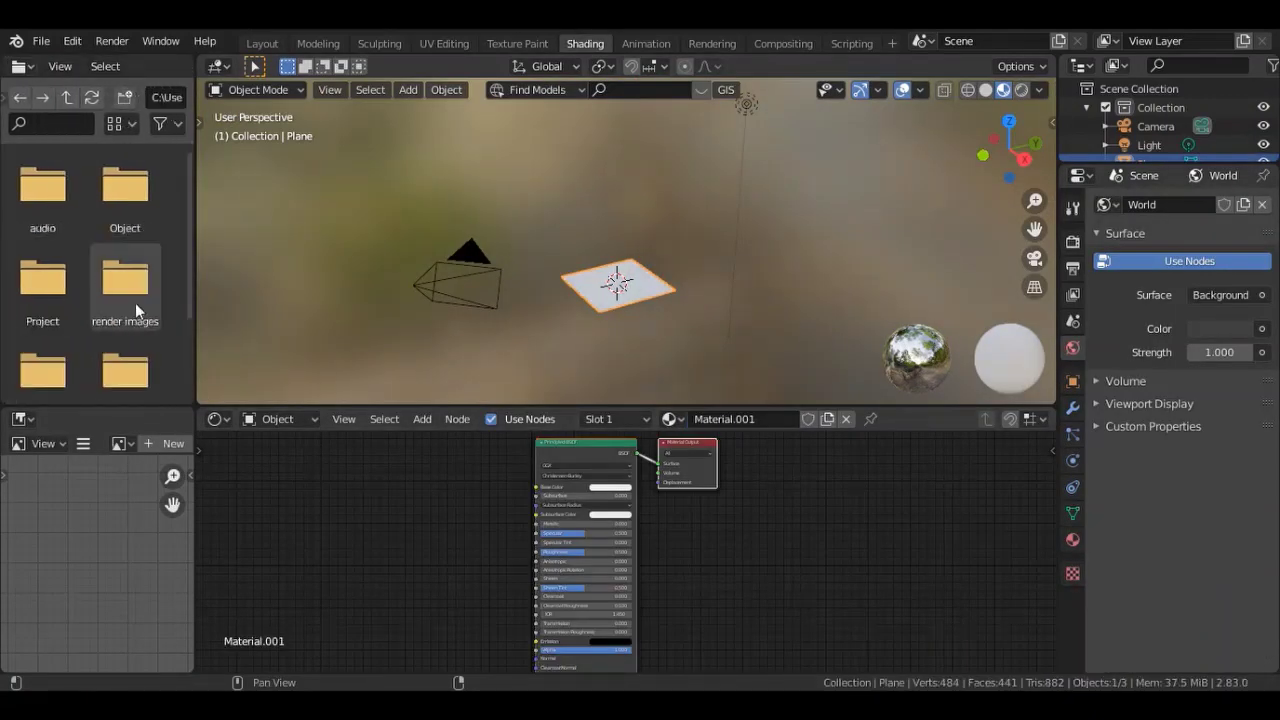
scroll(135, 303, "down", 2)
double_click(64, 300)
double_click(125, 280)
Step: Drag the tile colour and normal-map images into the node editor and link them to Principled BSDF
left_click_drag(125, 370, 396, 447)
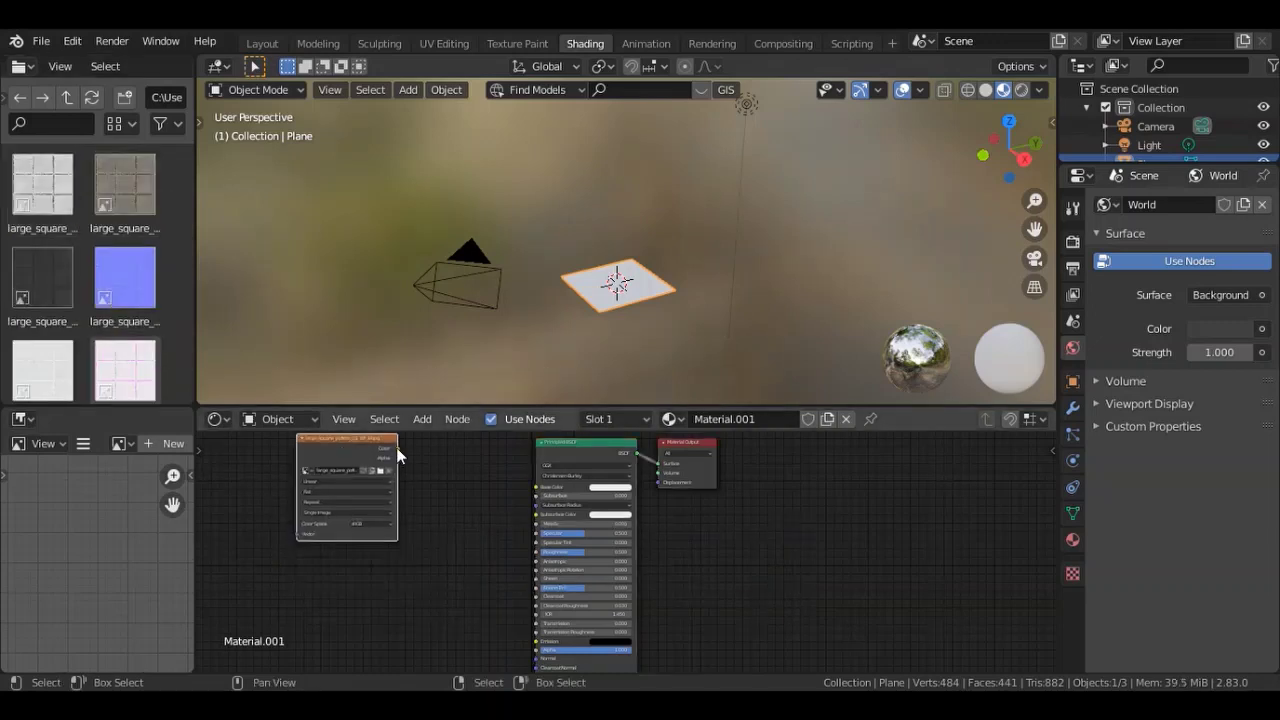
left_click_drag(125, 277, 237, 610)
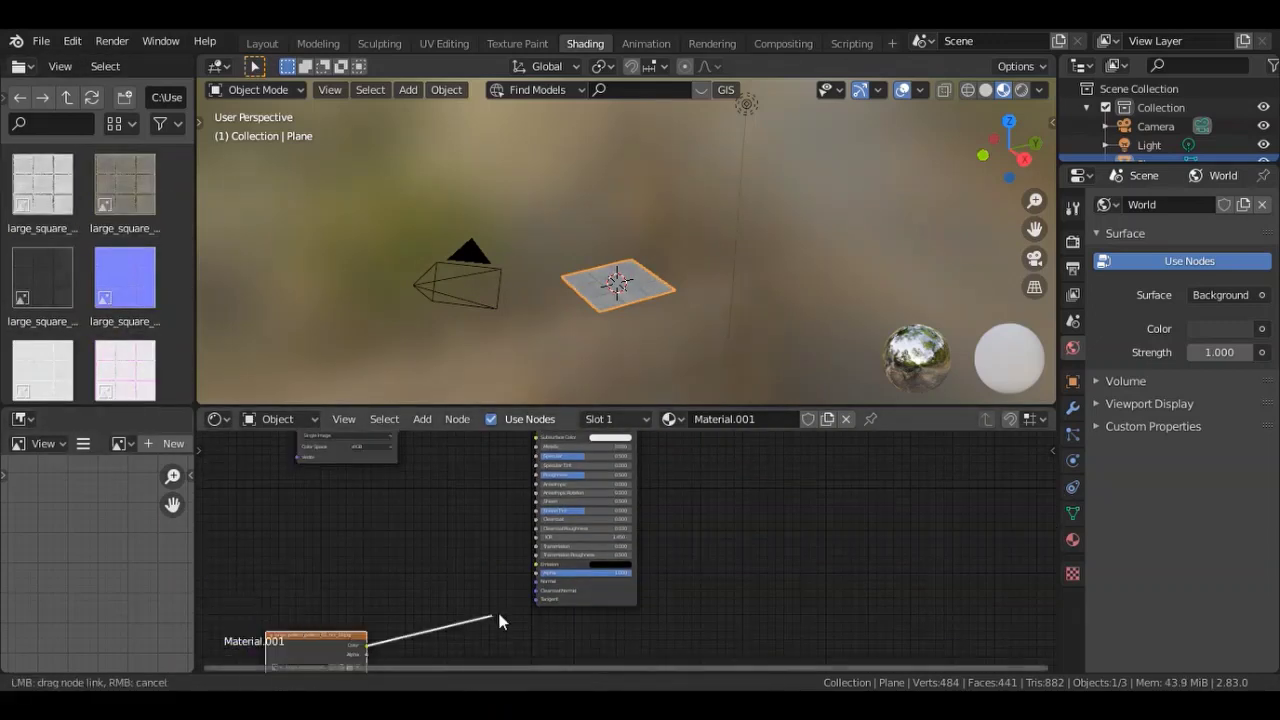
left_click_drag(366, 633, 535, 593)
left_click(340, 630)
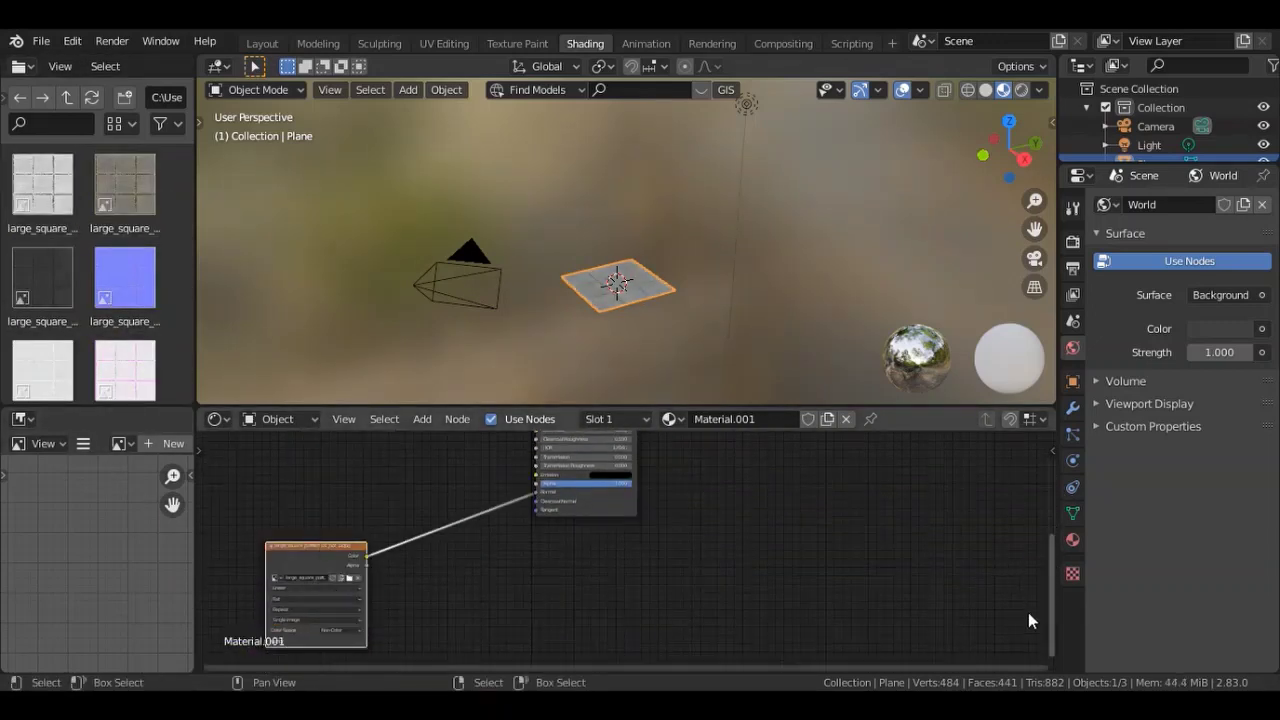
left_click_drag(1041, 610, 1041, 561)
left_click_drag(57, 335, 442, 628)
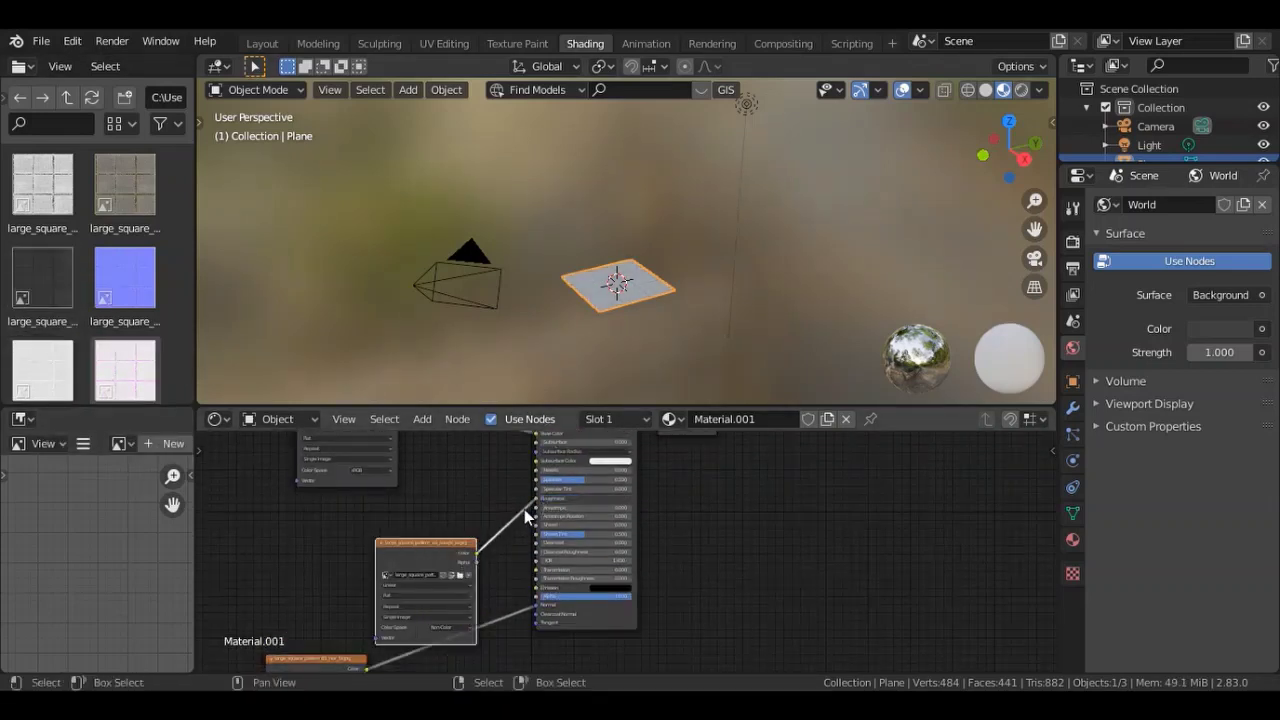
middle_click_drag(854, 163, 307, 91)
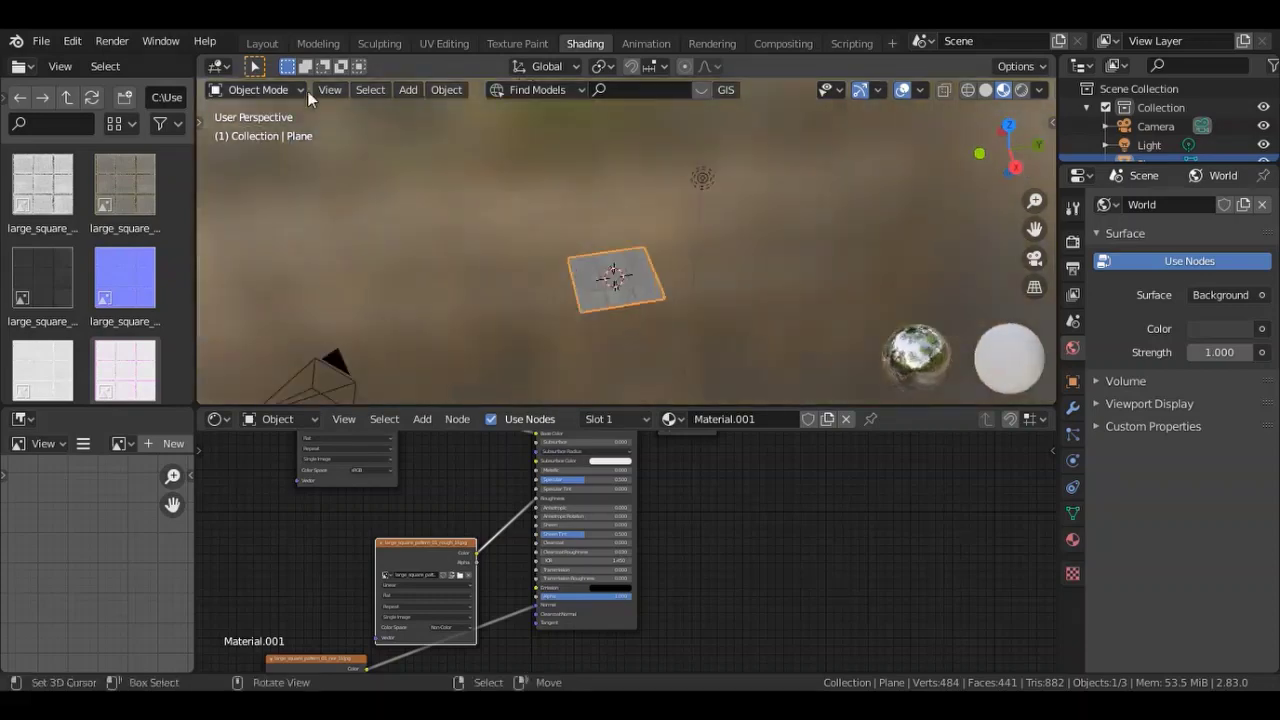
left_click(318, 43)
Step: Enable Material Preview and subdivide the whole tile plane again, reaching 1,849 vertices
left_click(1003, 89)
scroll(1008, 143, "up", 5)
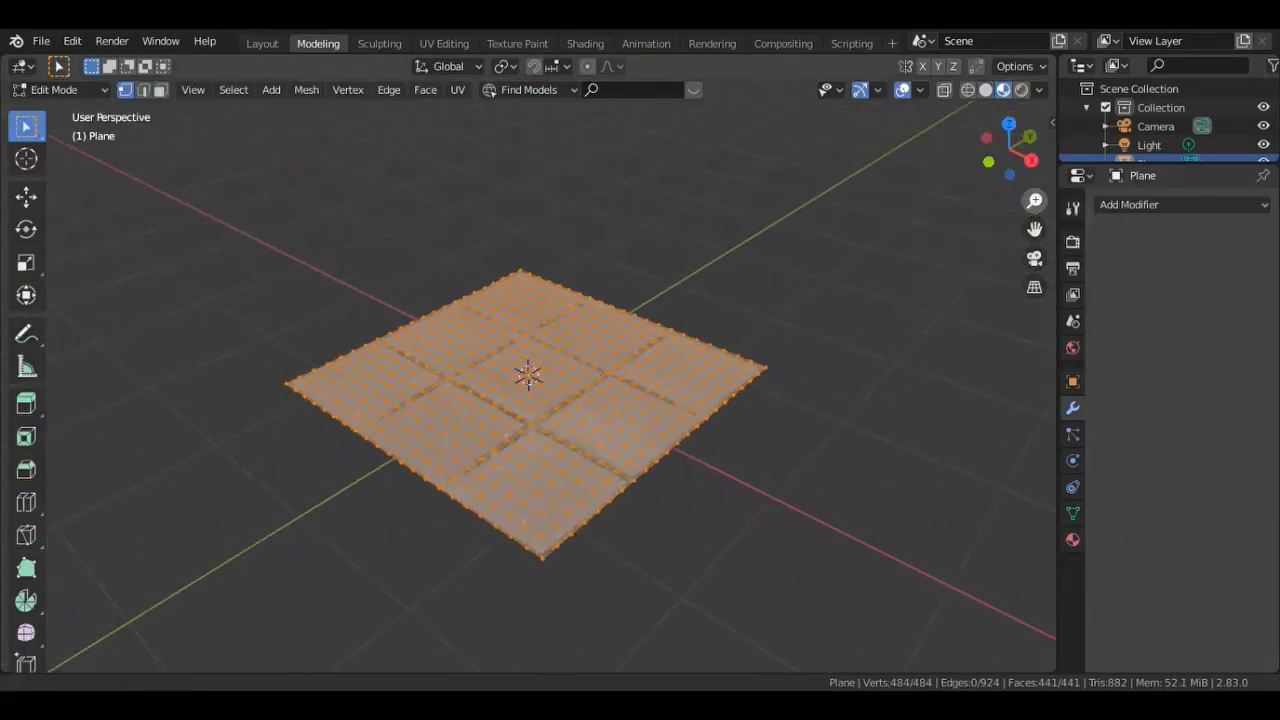
left_click_drag(1010, 145, 1010, 175)
left_click(396, 89)
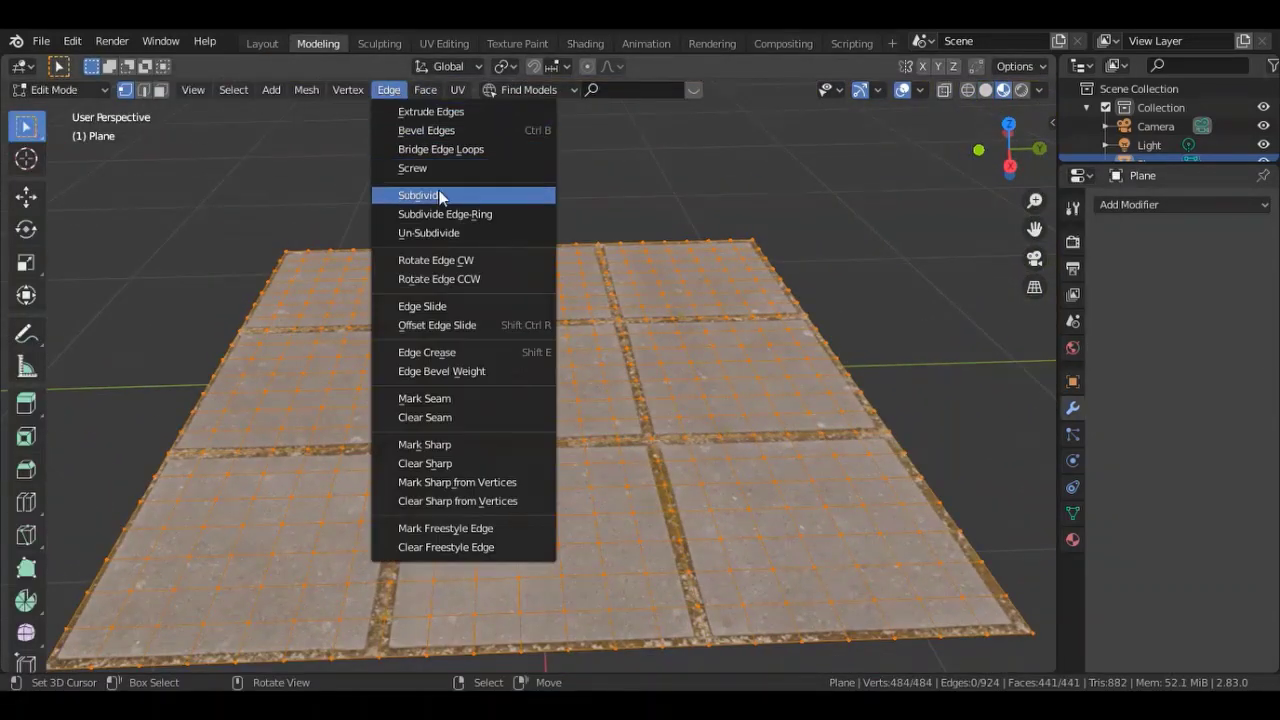
left_click(417, 180)
key("alt+a")
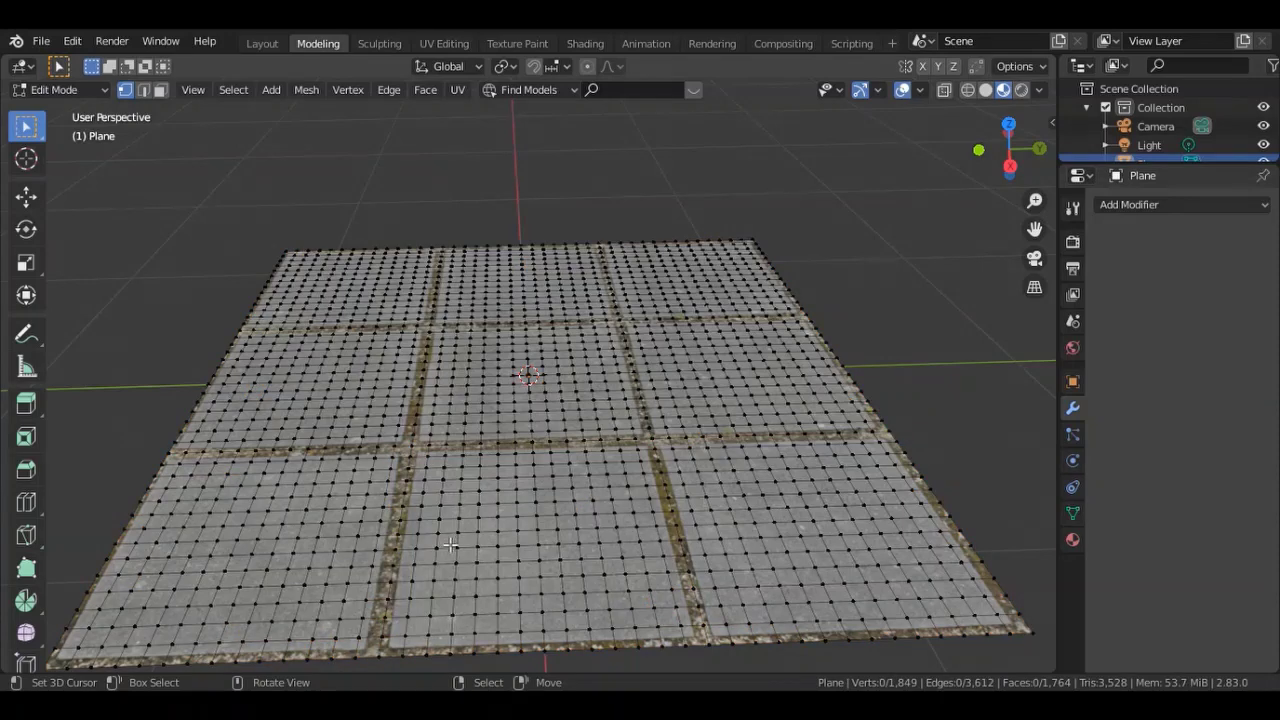
key("a")
key("alt+a")
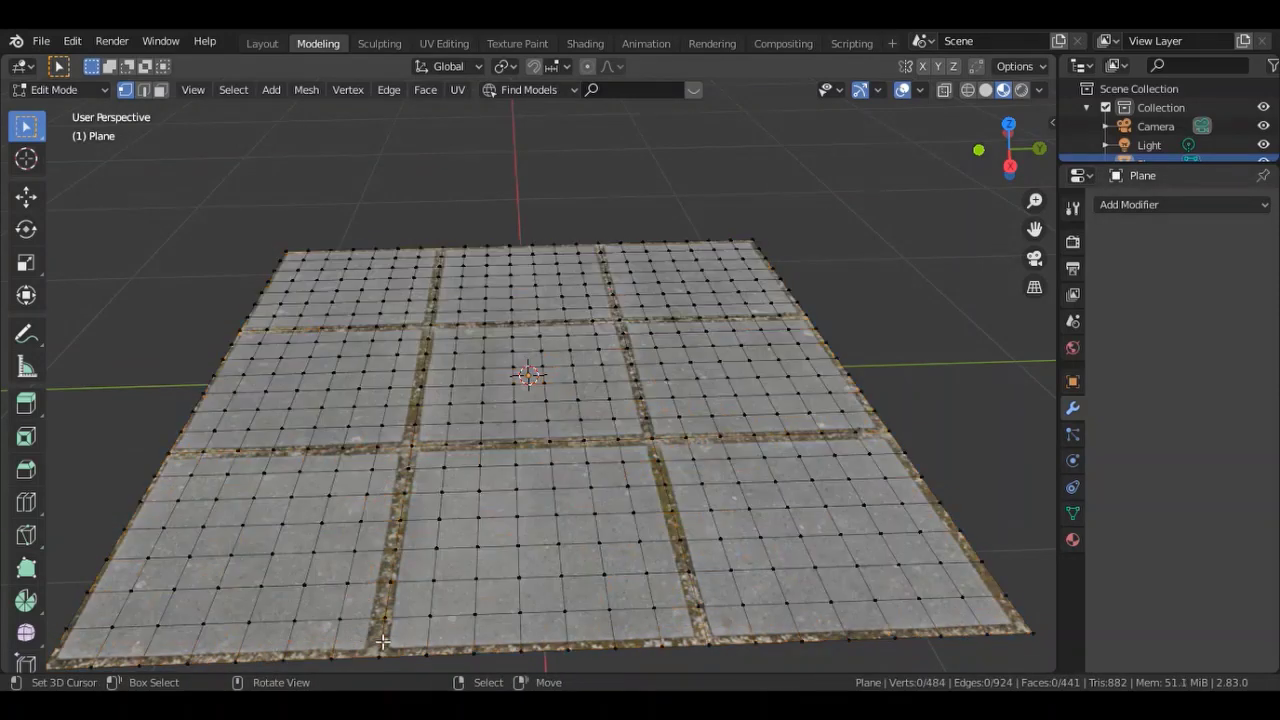
left_click(389, 89)
left_click(414, 197)
left_click(389, 89)
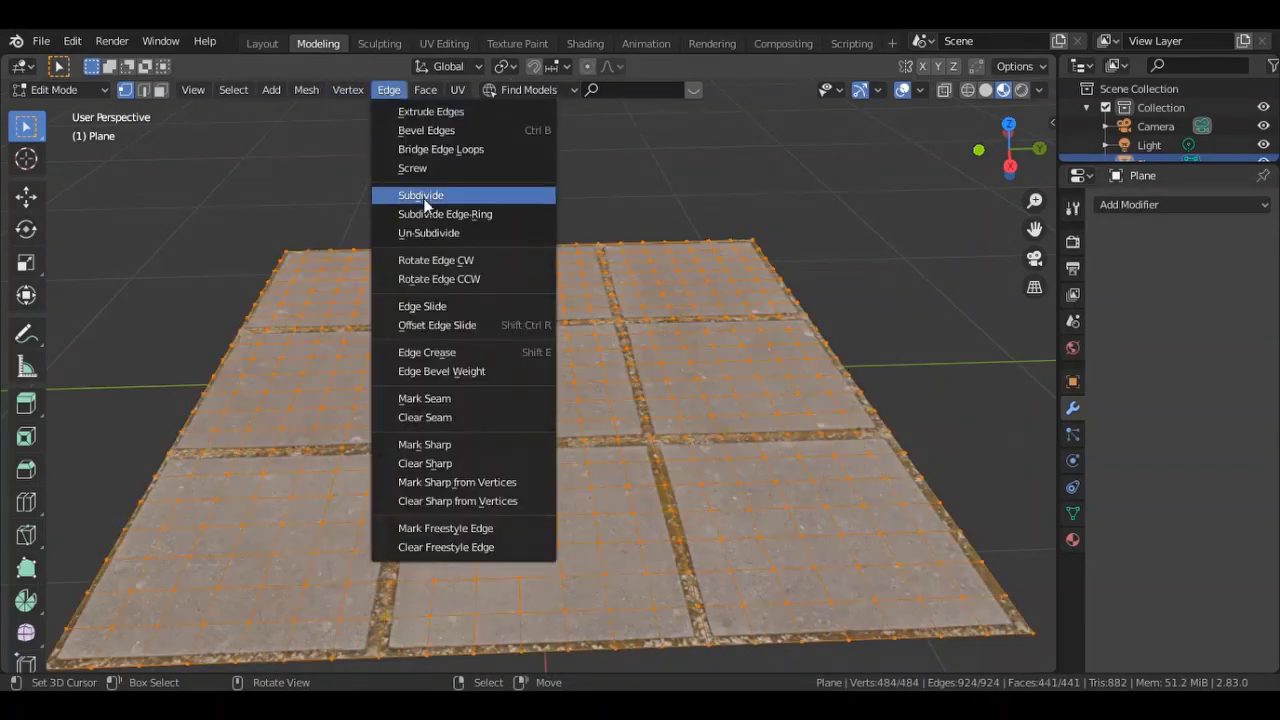
left_click(410, 191)
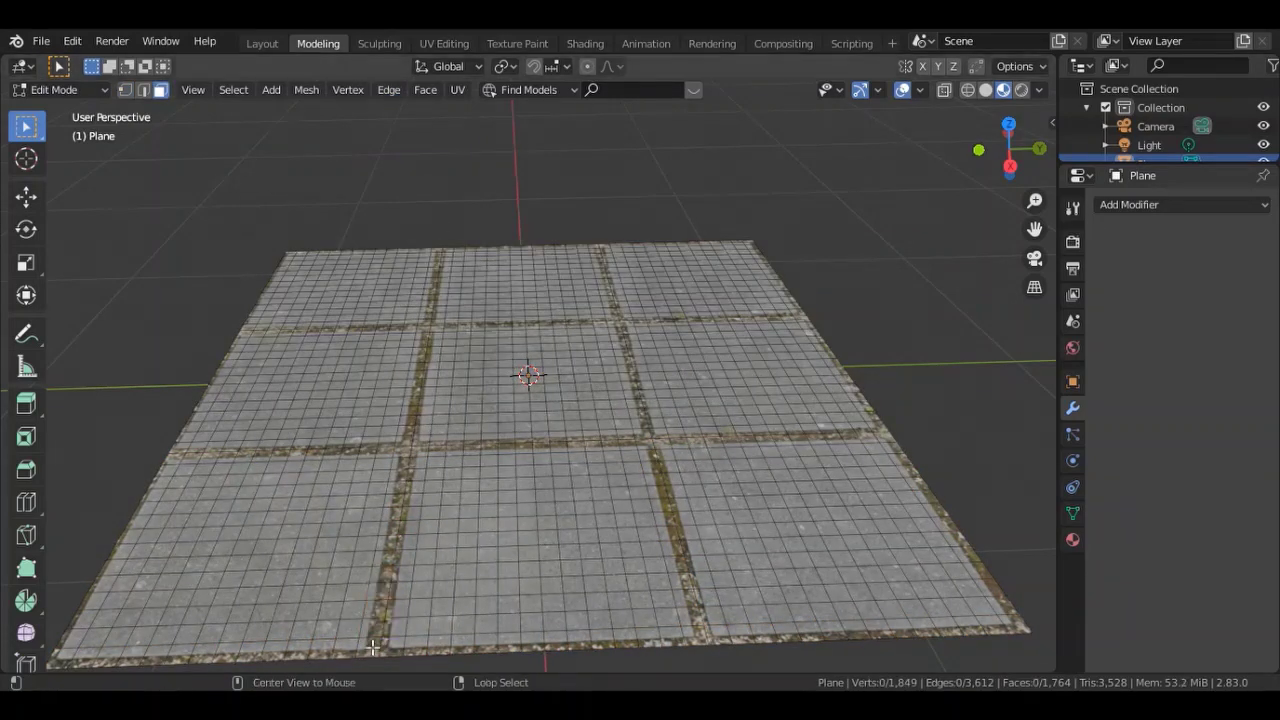
Step: Duplicate the face strips along two grout lines in place with Shift+D
left_click(704, 628, "alt")
key("ctrl+z")
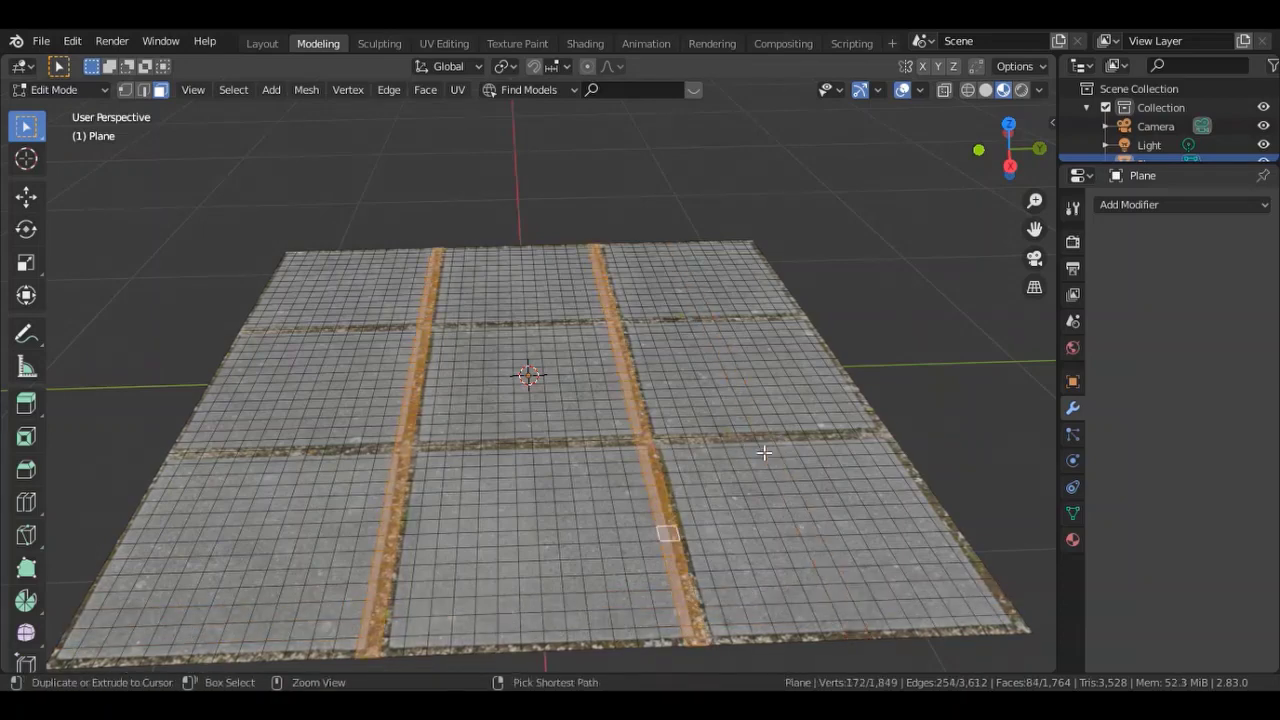
mouse_move(1010, 150)
left_mouse_down()
mouse_move(960, 160)
mouse_move(1008, 150)
left_mouse_up()
key("shift+d")
left_click(563, 246)
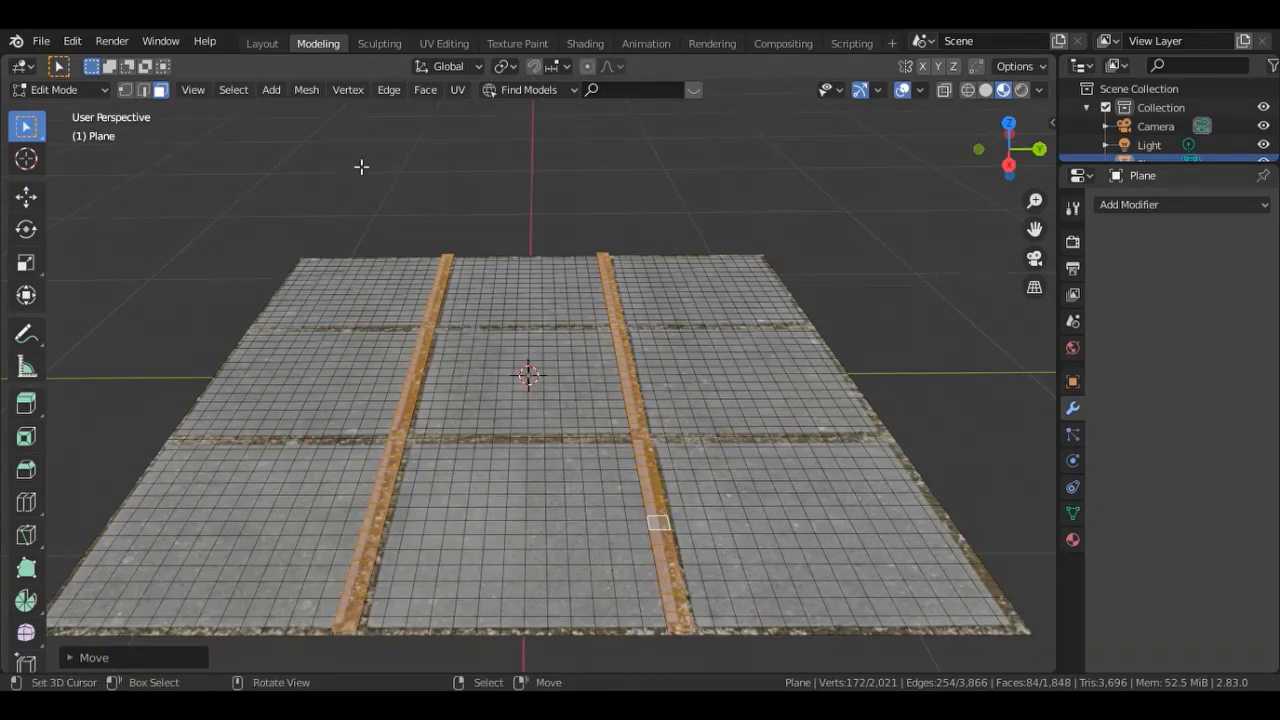
Step: Return to Object Mode, select the Plane in the outliner and view it from above
left_click(56, 94)
left_click(60, 110)
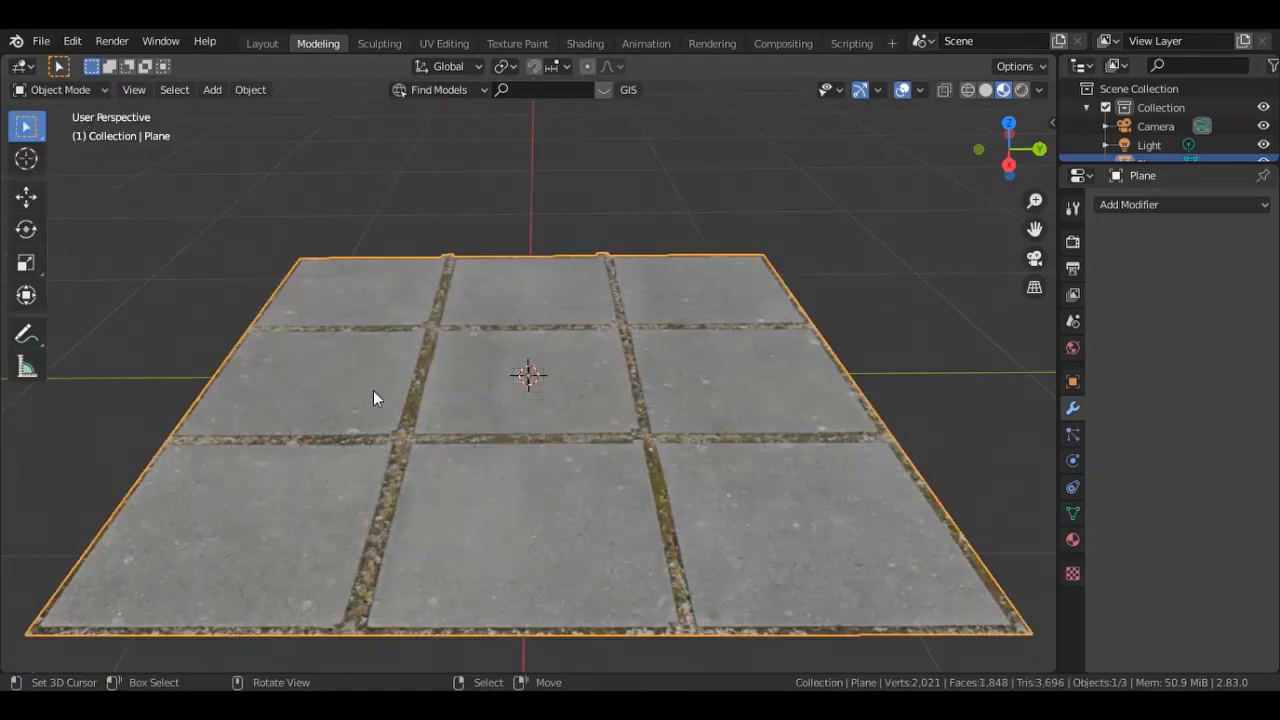
left_click_drag(1008, 150, 922, 230)
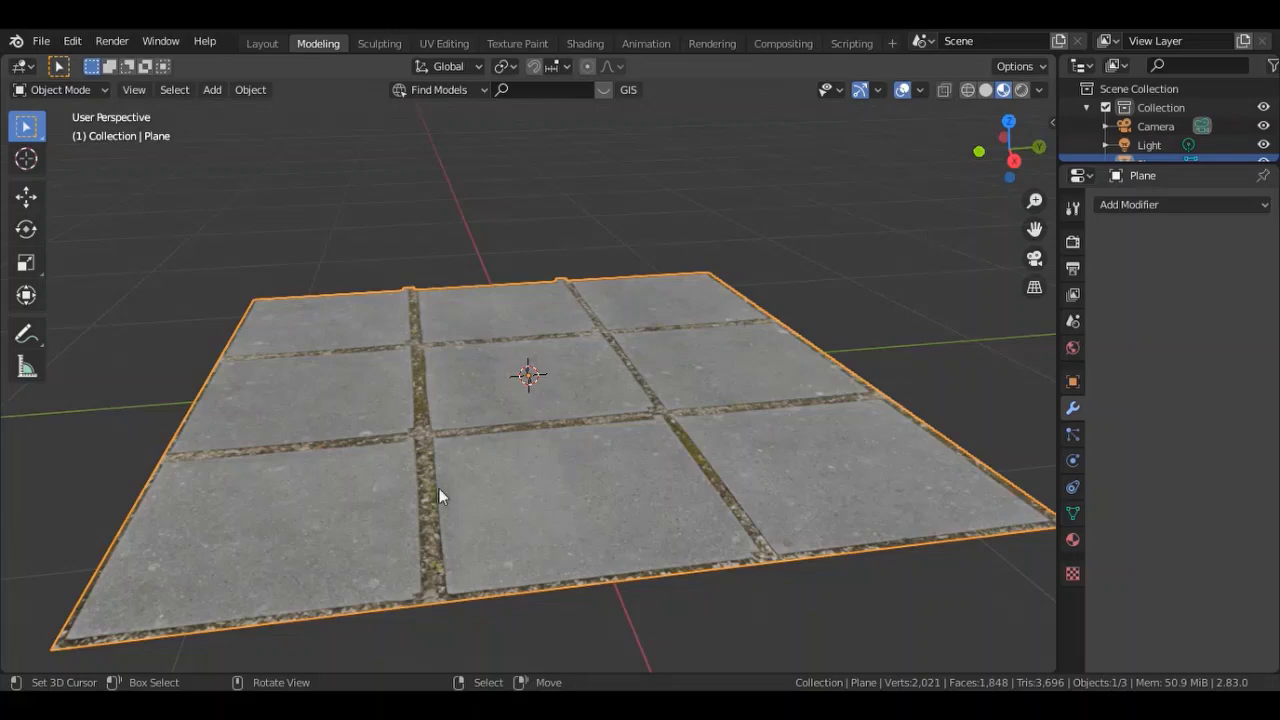
left_click_drag(1027, 143, 1030, 150)
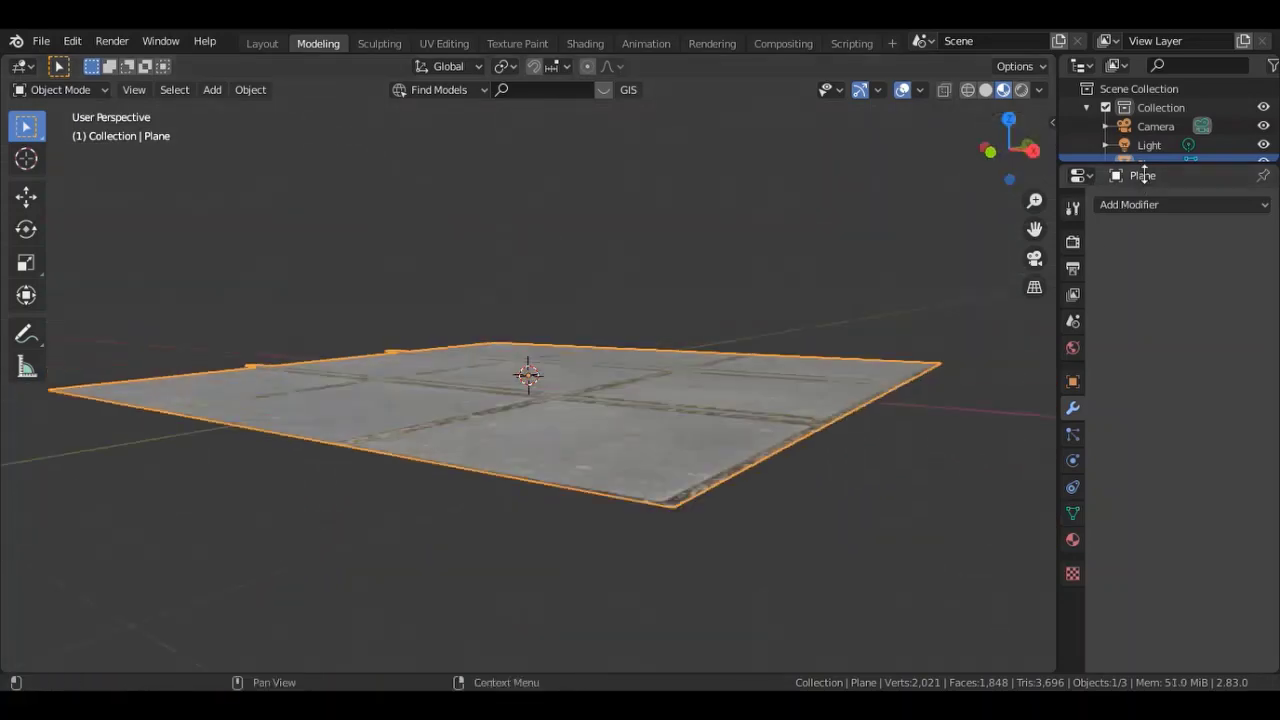
left_click_drag(1143, 168, 1148, 264)
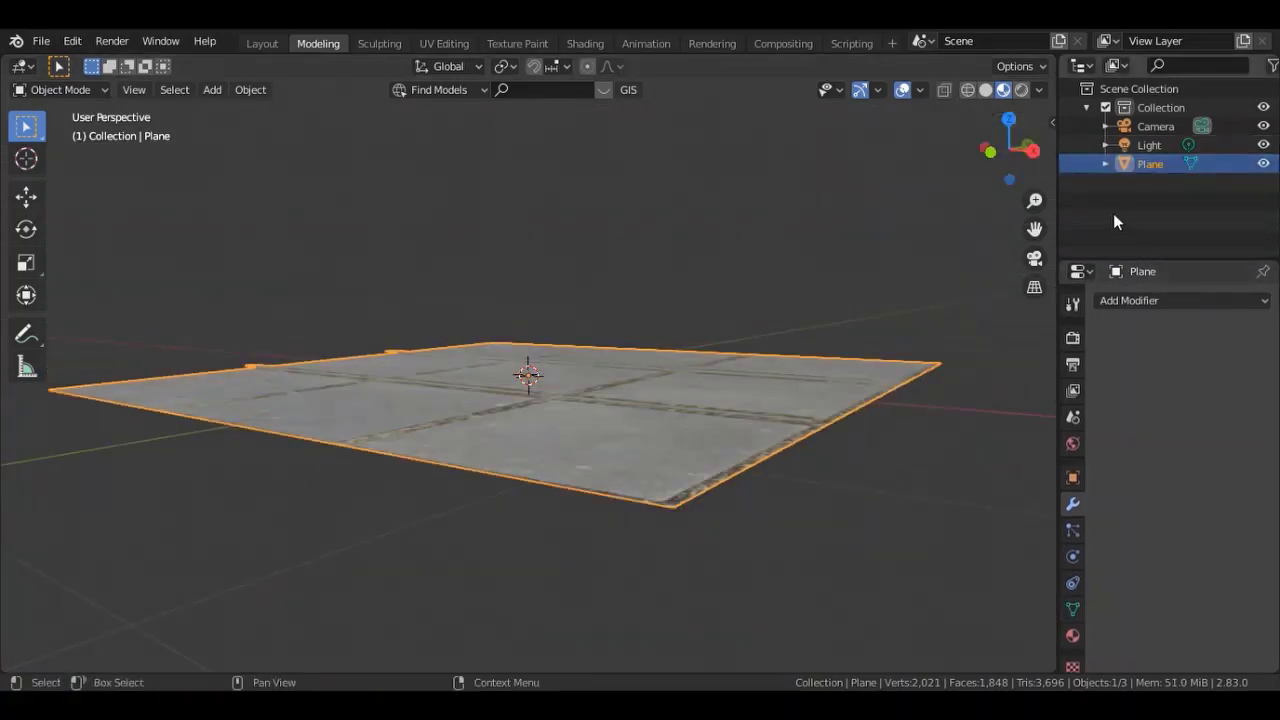
left_click(1149, 145)
mouse_move(1008, 150)
left_mouse_down()
mouse_move(1010, 190)
mouse_move(966, 148)
mouse_move(929, 343)
left_mouse_up()
Step: Separate the duplicated strips by loose parts into Plane.001 and move it in top view
key("Tab")
key("p")
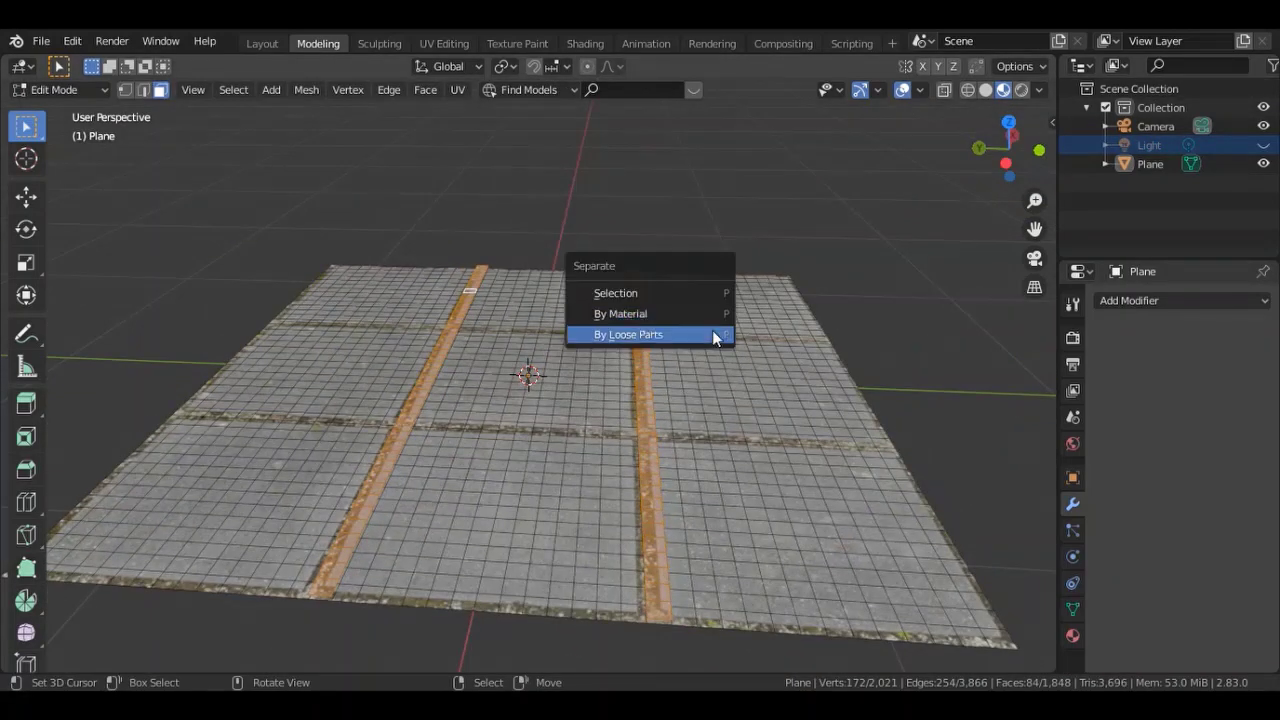
left_click(650, 334)
key("Tab")
left_click(1009, 122)
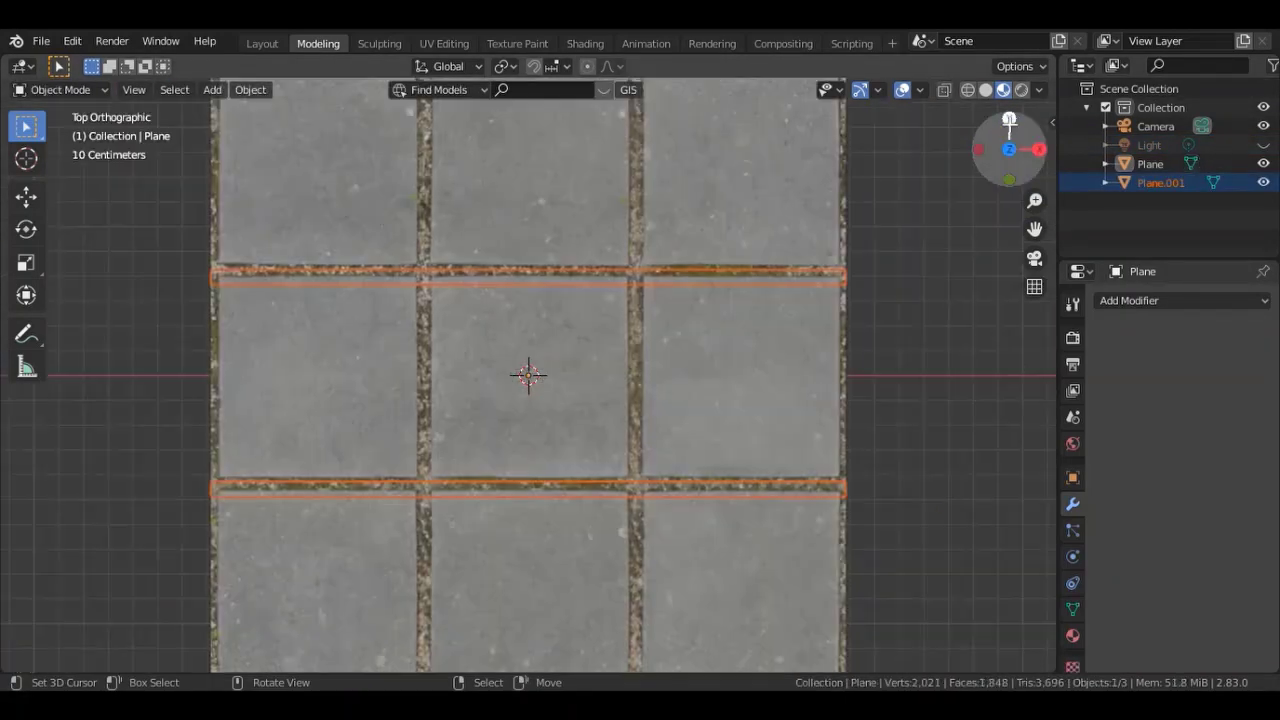
key("g")
left_click(827, 278)
left_click_drag(1009, 170, 1018, 140)
key("Tab")
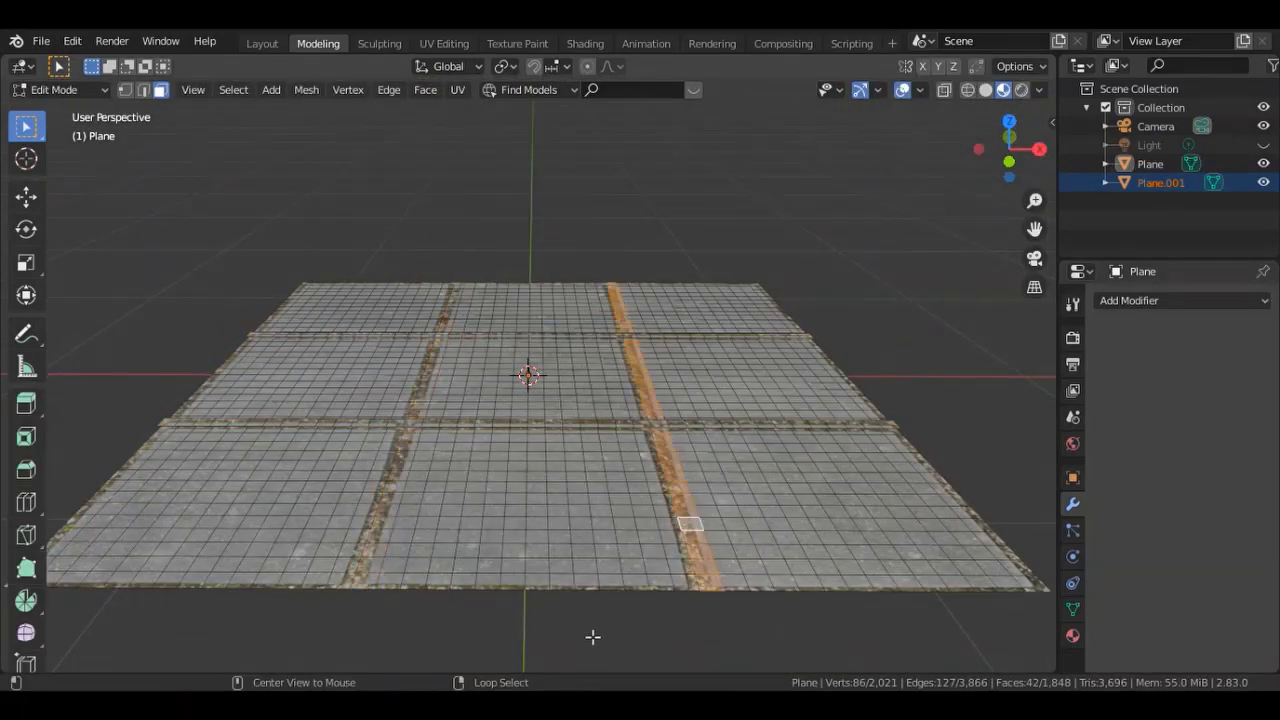
Step: Duplicate the other grout strip pair and separate it into a second object, Plane.002
key("l")
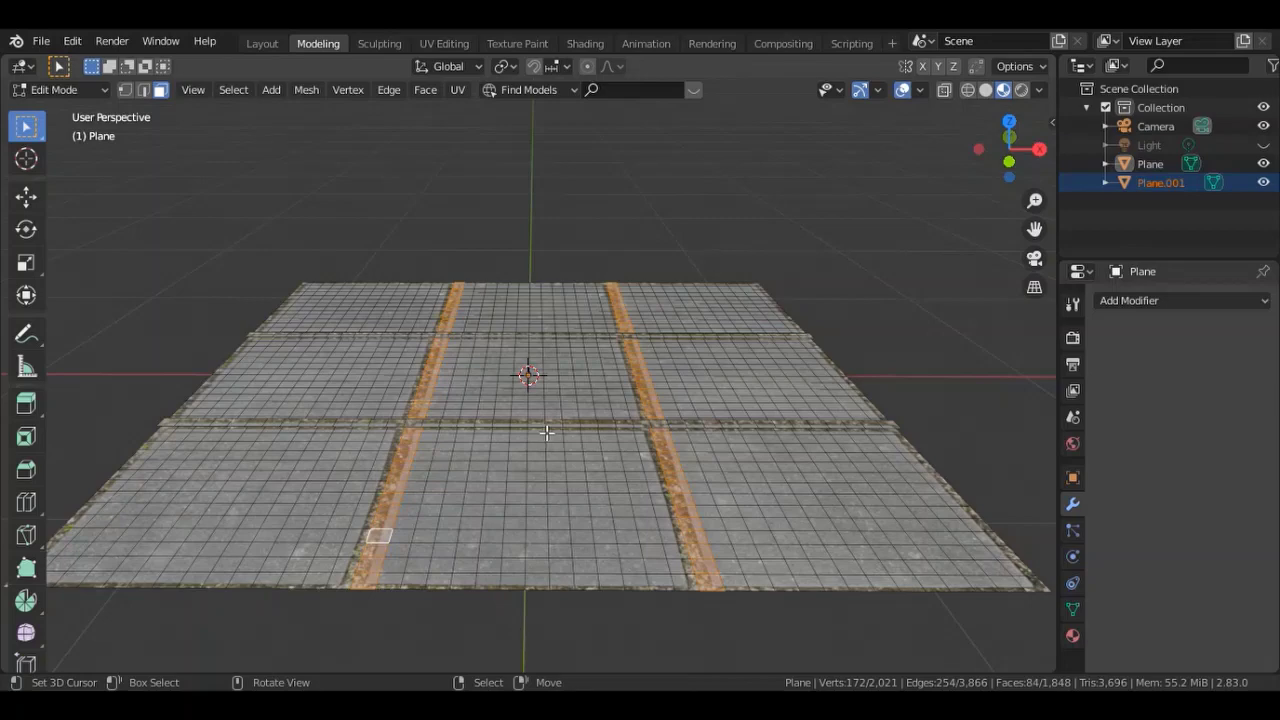
key("shift+d")
left_click(548, 434)
left_click(548, 433)
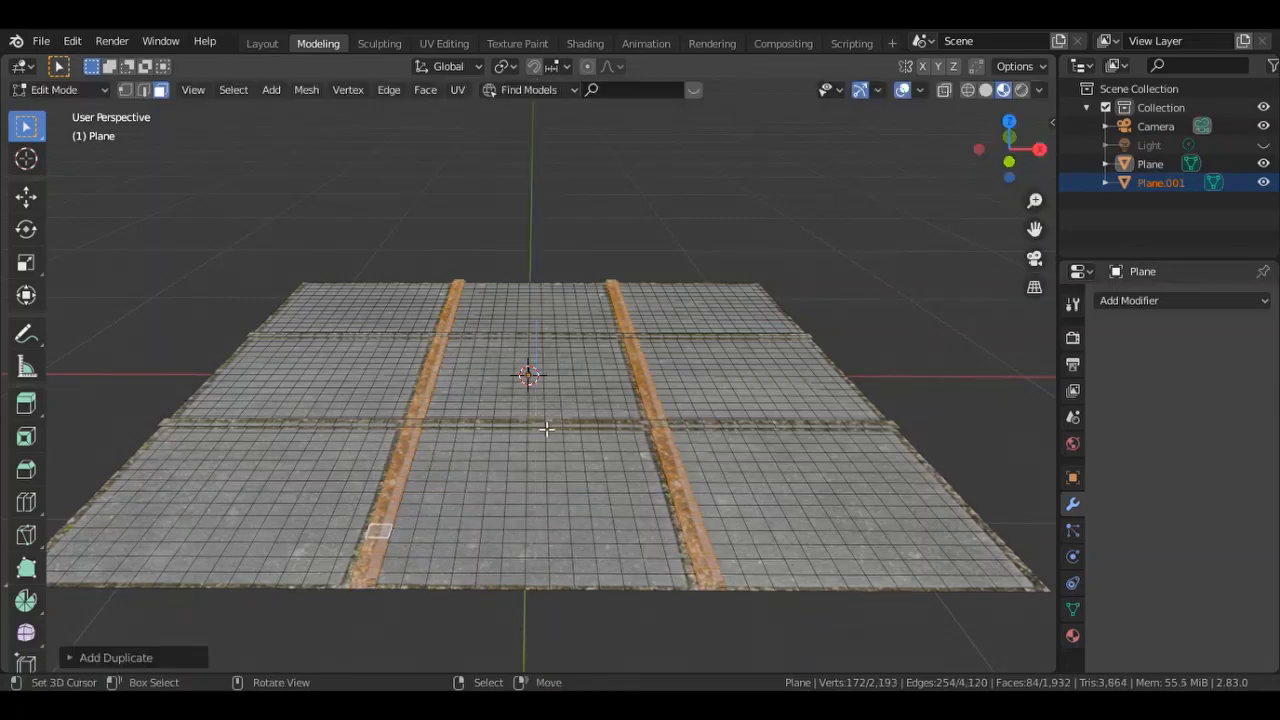
key("p")
left_click(543, 378)
key("Tab")
Step: Hide the tile plane to check the strips, then make it visible again
middle_click_drag(297, 214, 420, 260)
mouse_move(1009, 149)
left_mouse_down()
mouse_move(1009, 125)
mouse_move(1010, 170)
mouse_move(990, 150)
mouse_move(1009, 130)
mouse_move(990, 160)
mouse_move(1015, 215)
left_mouse_up()
left_click(1150, 163)
left_click(1263, 163)
left_click(1263, 163)
Step: Join the two strip objects and add a Hair particle system to them
left_click(410, 415)
left_click(472, 411, "shift")
key("ctrl+j")
left_click(1072, 530)
left_click(1262, 300)
left_click(1225, 403)
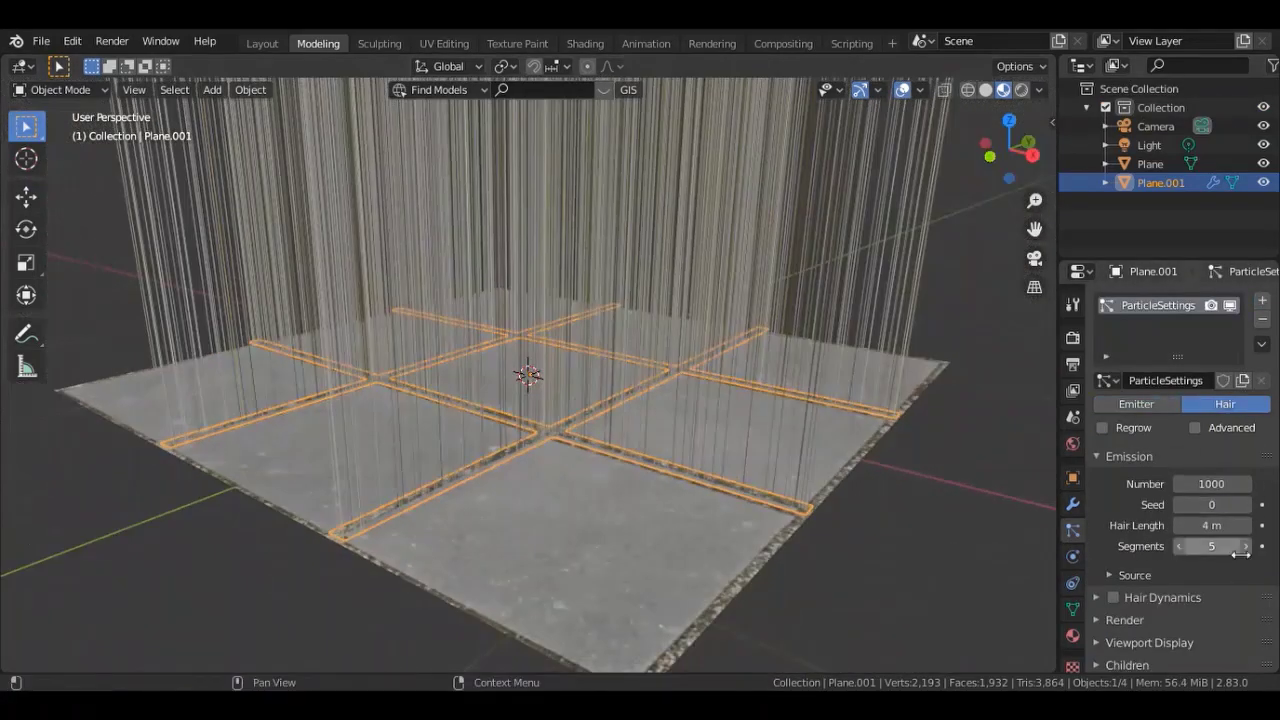
Step: Set the hair to 5000 strands, 0.08 m long, with 0.030 Brownian force
left_click_drag(1211, 525, 1182, 525)
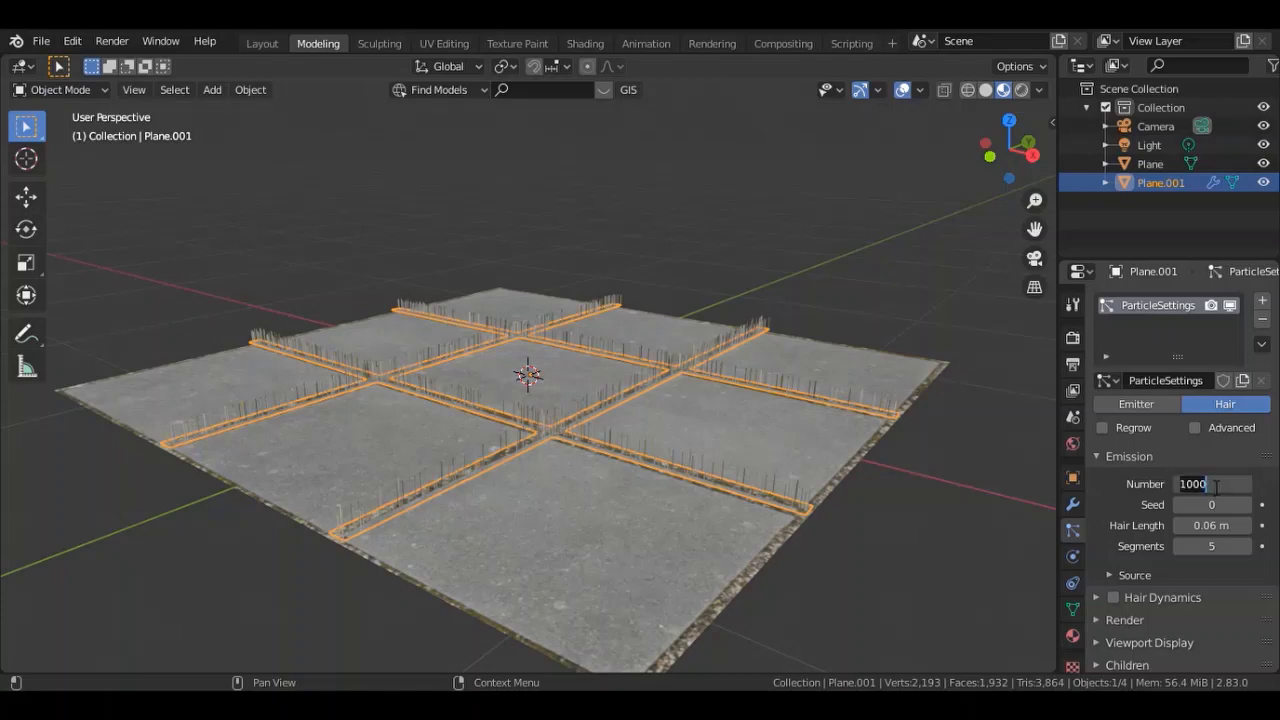
scroll(1200, 490, "down", 3)
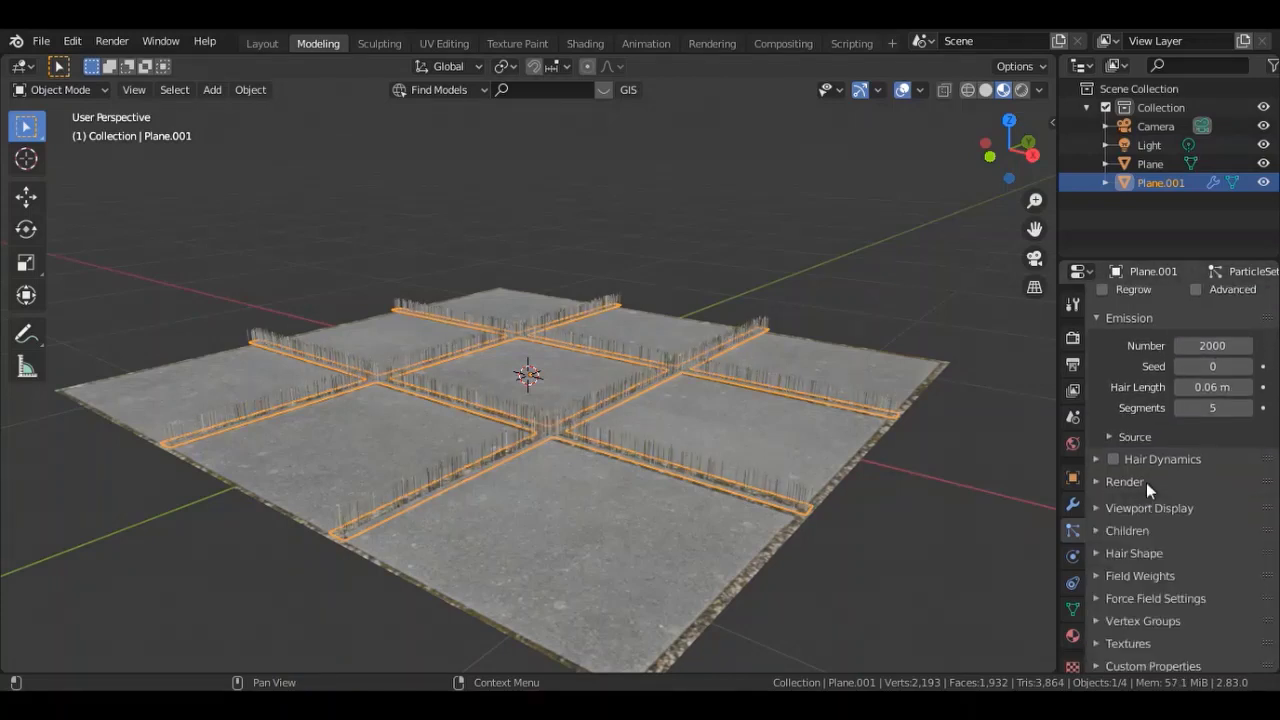
scroll(1146, 482, "up", 2)
scroll(1157, 370, "down", 3)
left_click(1125, 499)
scroll(1150, 500, "down", 3)
left_click_drag(1212, 648, 1230, 648)
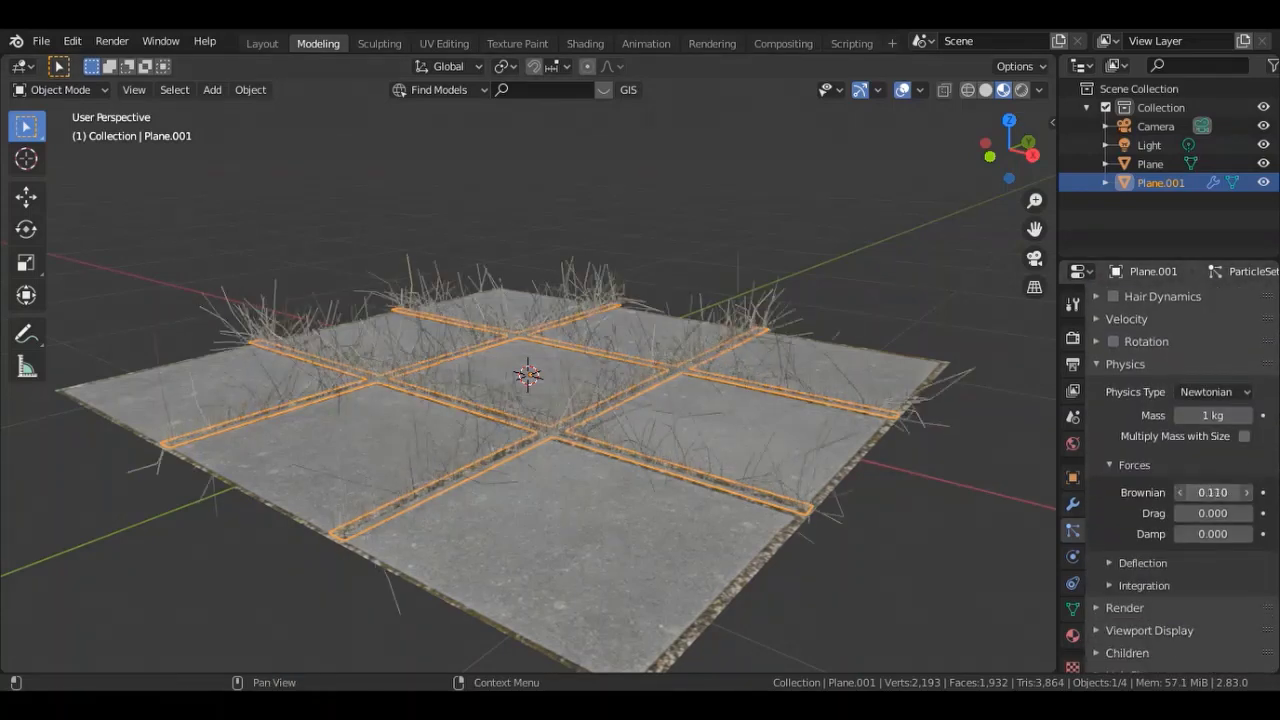
scroll(1150, 450, "up", 3)
mouse_move(1212, 366)
left_mouse_down()
mouse_move(1190, 366)
mouse_move(1226, 366)
left_mouse_up()
left_click_drag(1212, 634, 1196, 634)
type("5000")
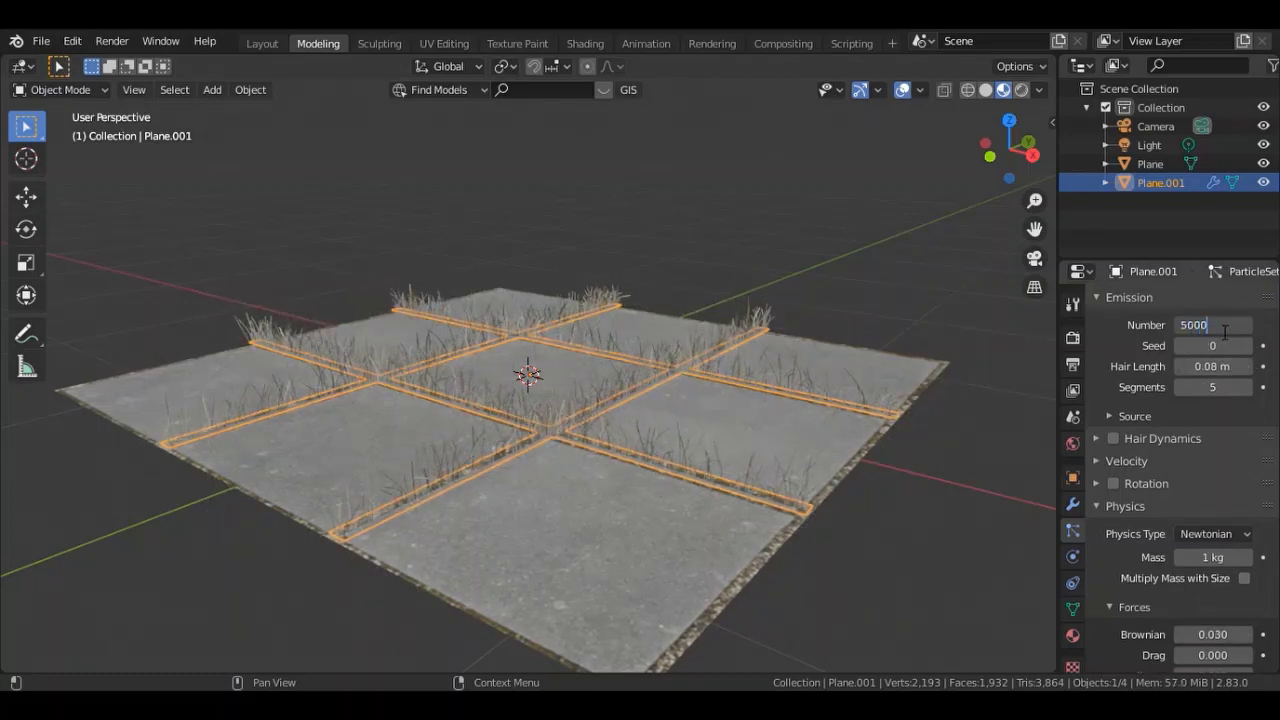
key("Return")
left_click_drag(1010, 150, 1012, 128)
Step: Look through the scene camera after cancelling two trial vertical moves
key("g")
key("z")
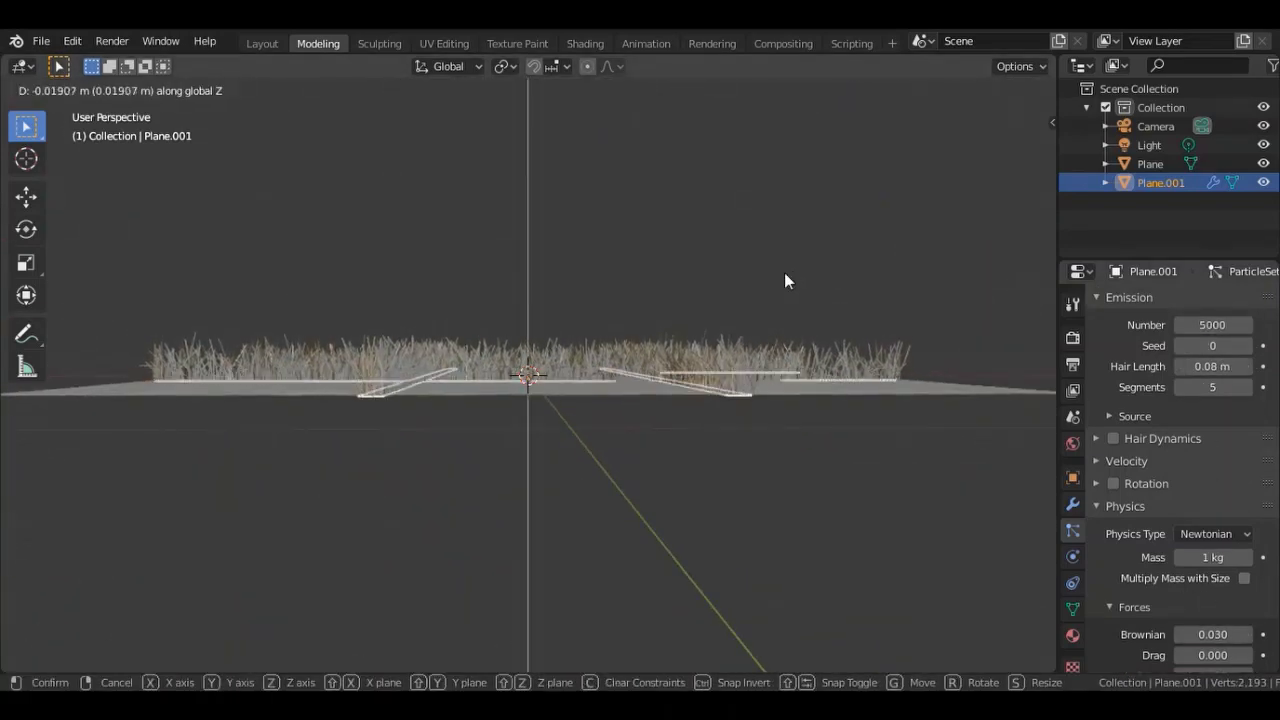
key("Escape")
key("KP_0")
key("g")
key("z")
key("Escape")
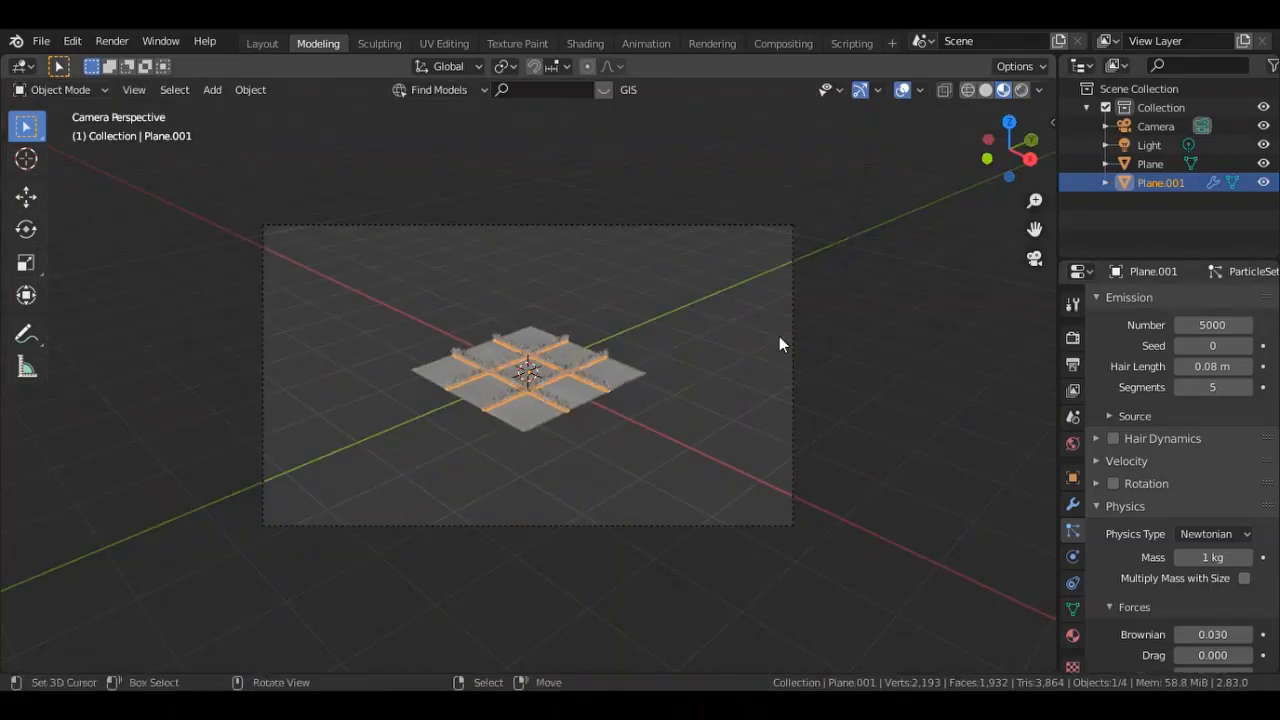
Step: Select the camera and move it along the Y, X and Z axes
left_click(792, 344)
key("g")
key("y")
left_click(781, 449)
key("g")
key("x")
left_click(635, 360)
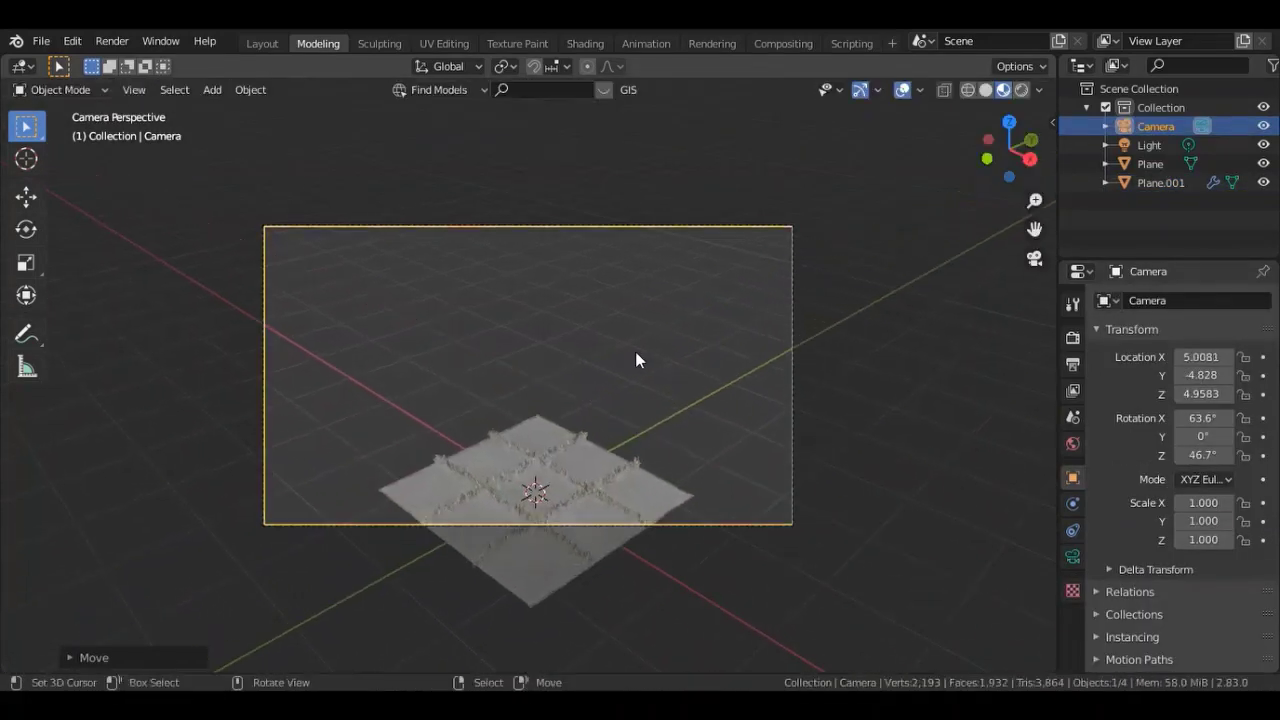
key("g")
key("z")
left_click(691, 474)
Step: Nudge the camera further to X 4.0975, Y -3.804, Z 3.4136, framing the grassy plane
key("g")
key("y")
left_click(881, 344)
key("g")
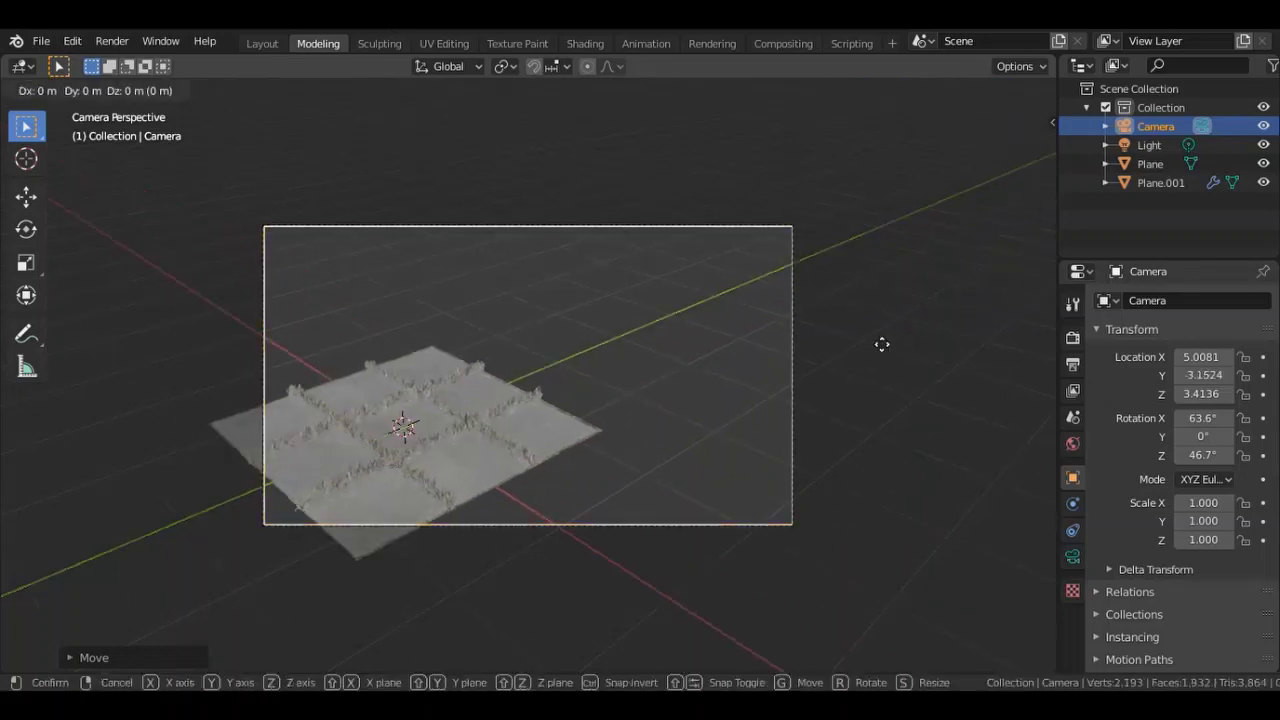
left_click(743, 304)
key("g")
key("x")
left_click(789, 426)
key("g")
key("y")
left_click(719, 448)
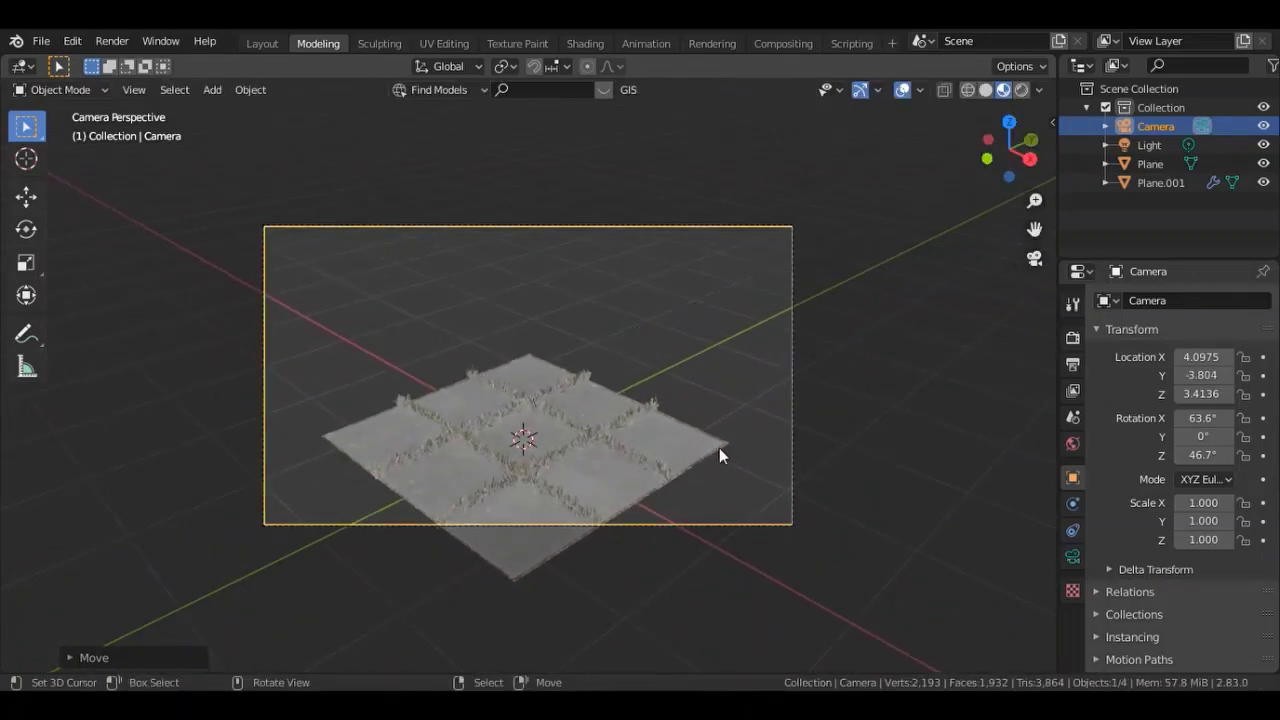
key("g")
key("z")
left_click(731, 514)
left_click(560, 434)
left_click(1072, 635)
left_click(1227, 494)
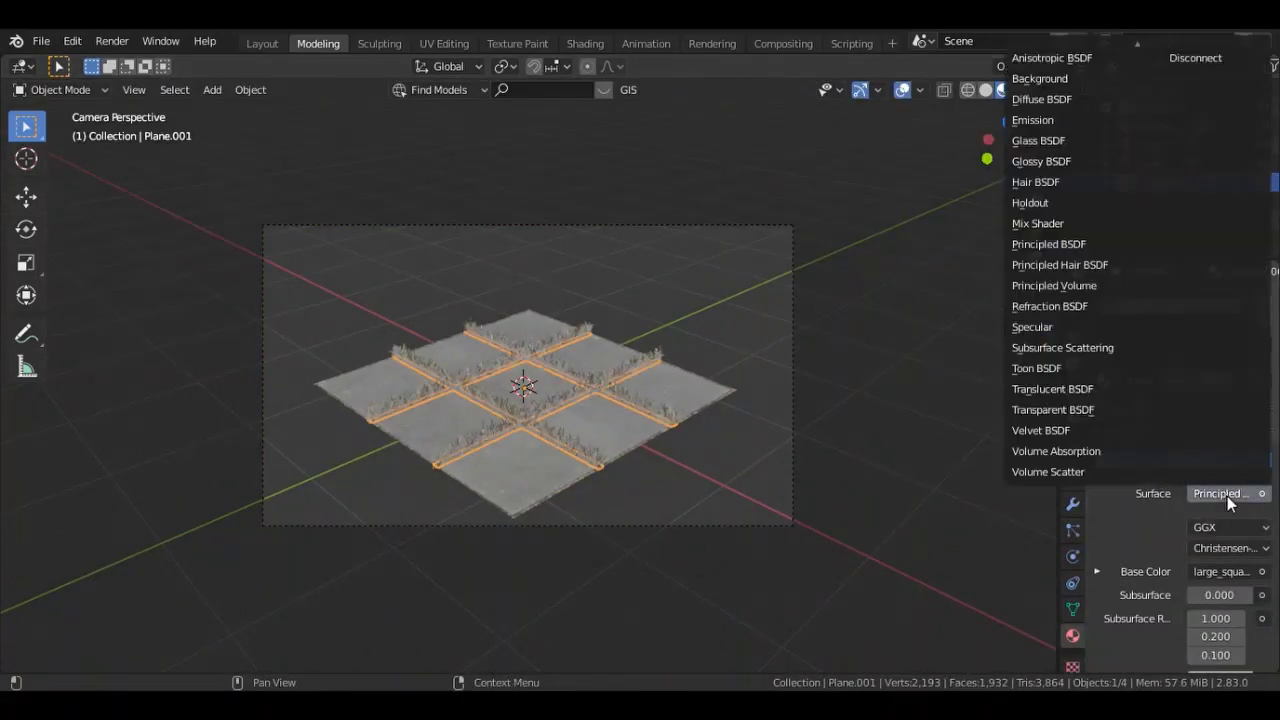
left_click(1041, 99)
mouse_move(1010, 150)
left_mouse_down()
mouse_move(1000, 170)
mouse_move(1005, 160)
left_mouse_up()
left_click(1227, 494)
left_click(1035, 241)
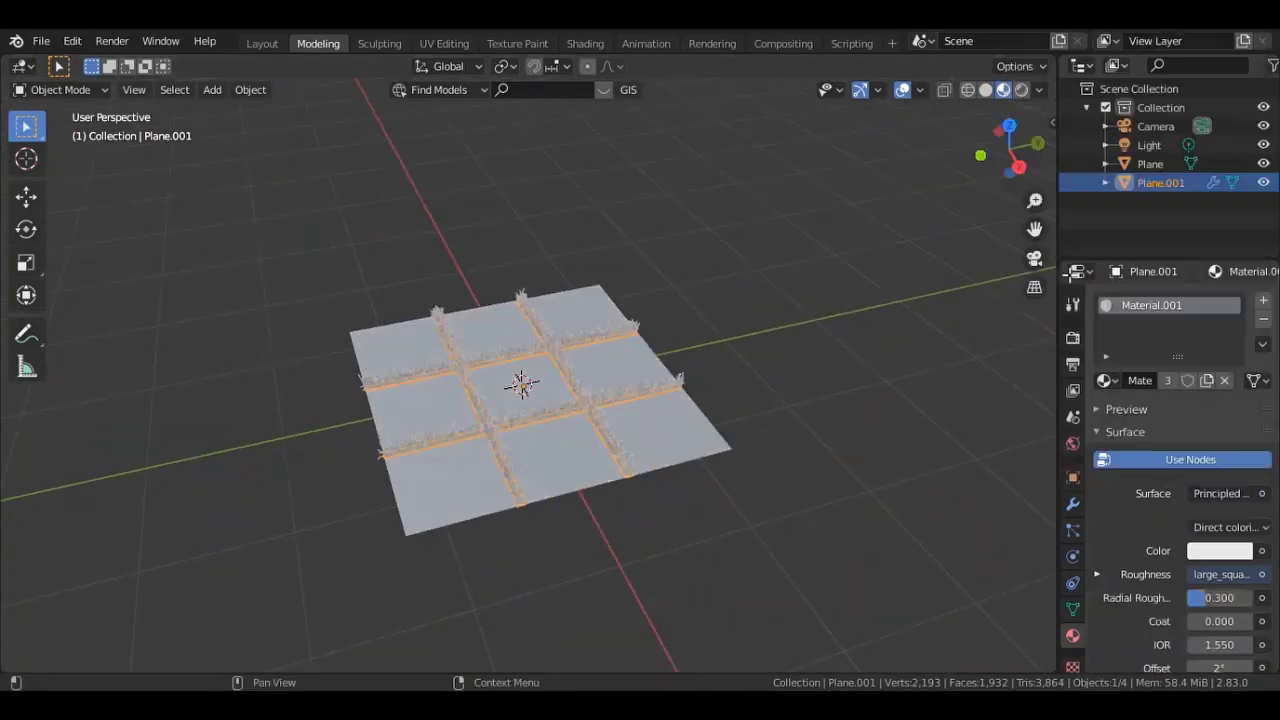
key("ctrl+z")
key("KP_0")
left_click(534, 428)
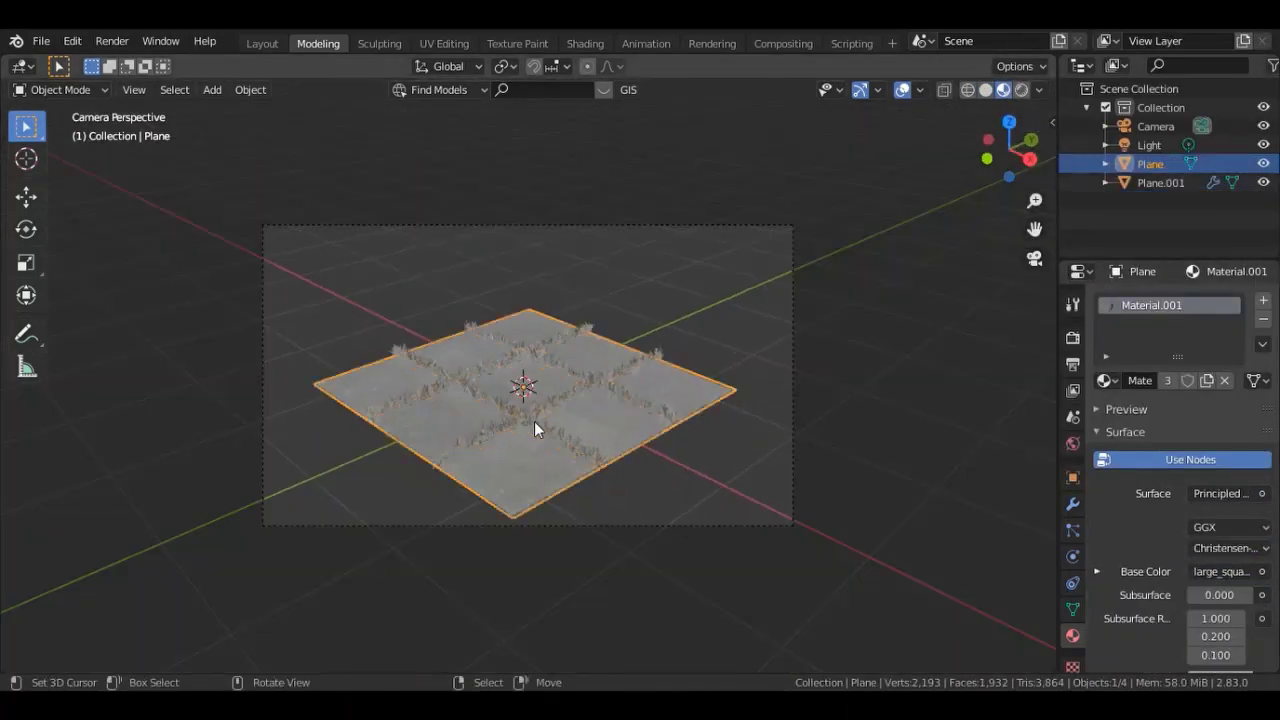
left_click(534, 428)
key("ctrl+z")
left_click(1227, 493)
left_click(1039, 182)
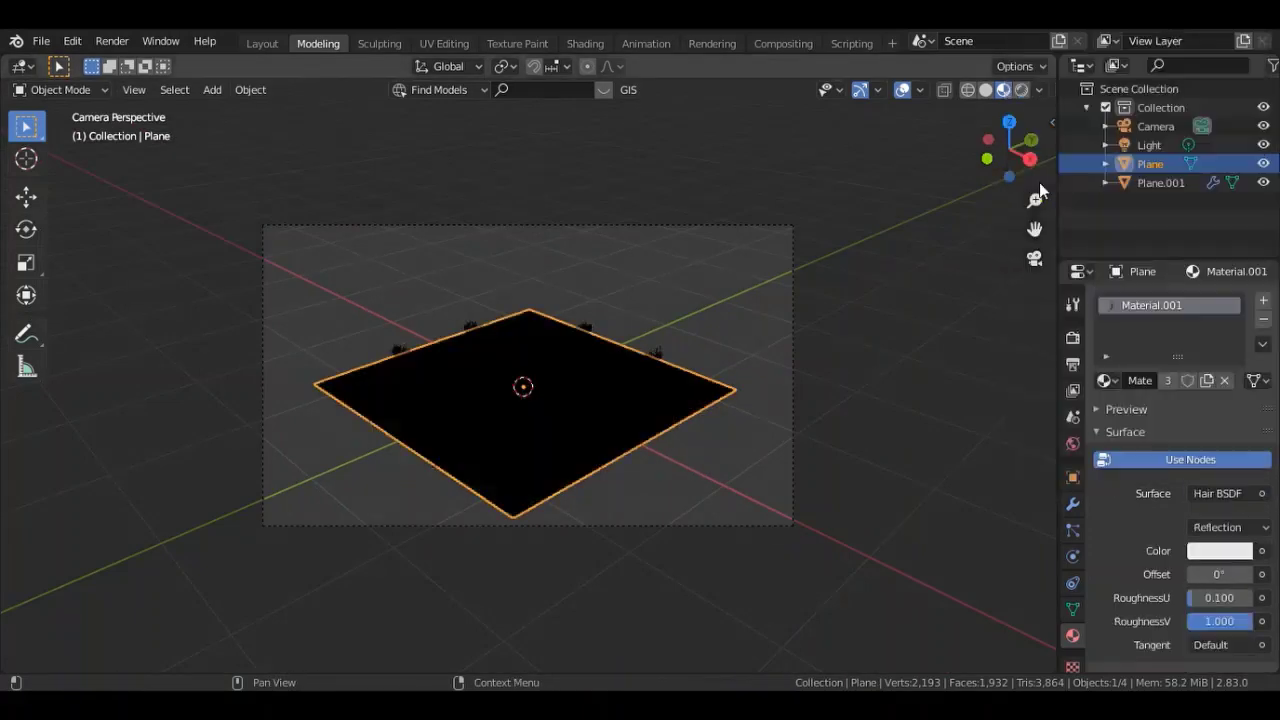
left_click(1036, 265)
scroll(1036, 265, "up", 5)
middle_click_drag(937, 209, 988, 266)
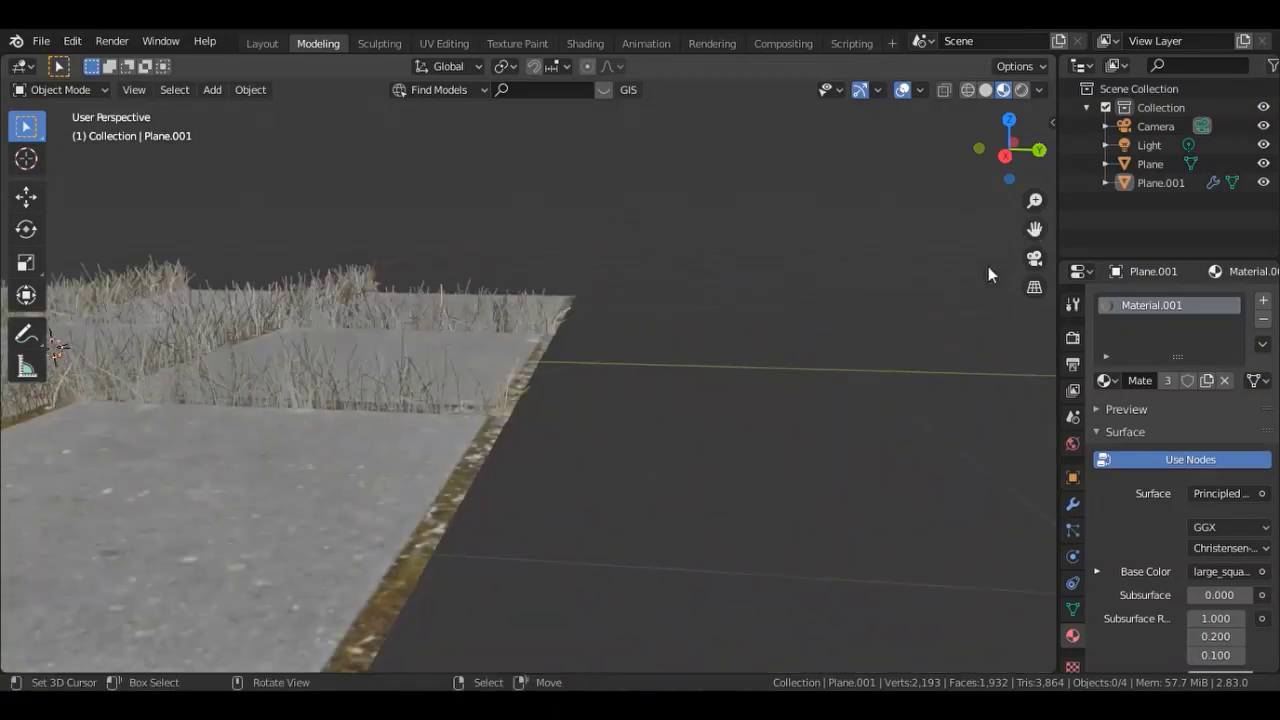
Step: Add a new plane, shrink it and stand it upright with a 90° X rotation
key("shift+a")
left_click(905, 306)
key("s")
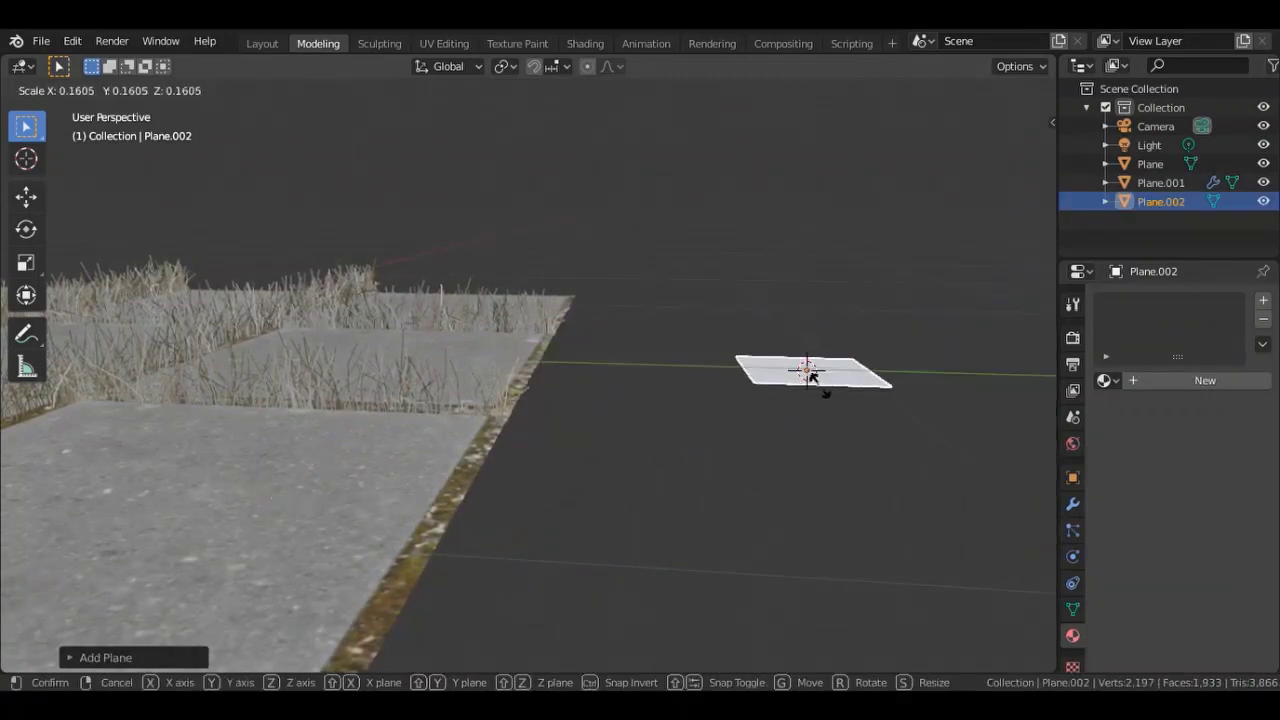
left_click(811, 376)
key("r")
key("x")
key("9")
key("0")
Step: In Edit Mode, pinch the top to a point, narrow it into a thin strip, and raise the tip
key("Return")
key("Tab")
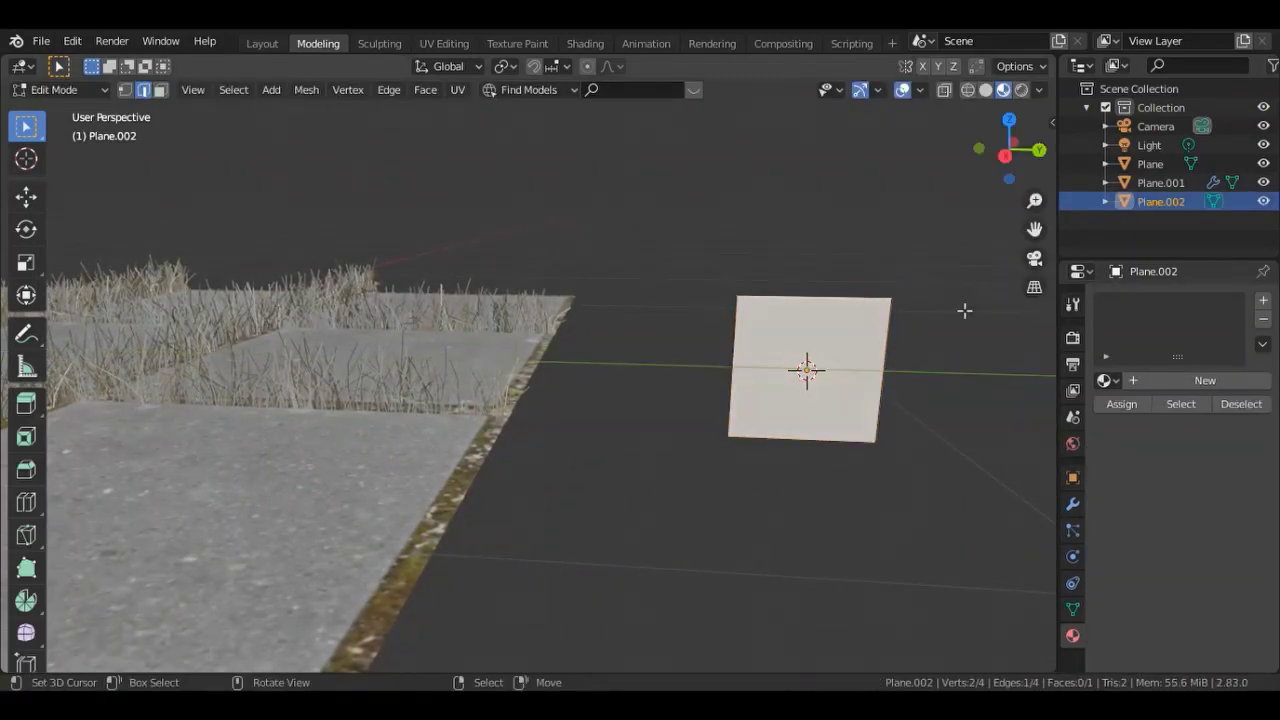
key("s")
left_click(880, 330)
key("s")
left_click(820, 300)
key("s")
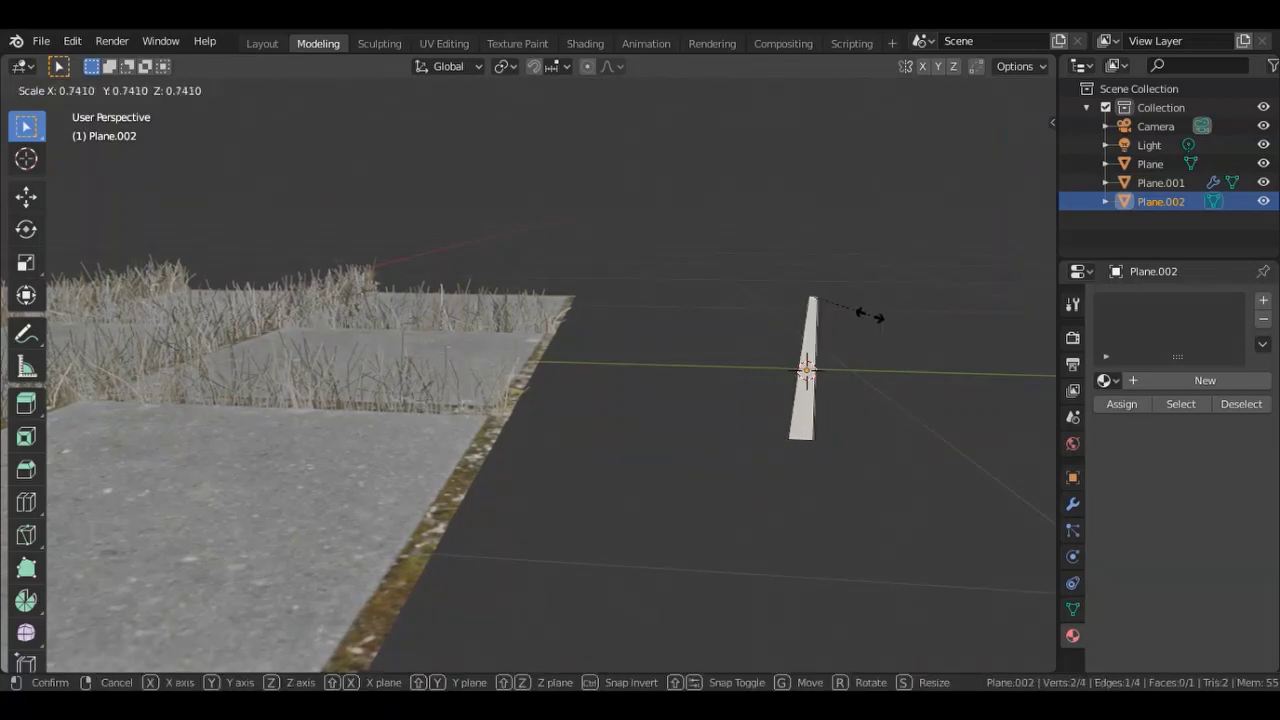
left_click(868, 316)
key("g")
left_click(901, 404)
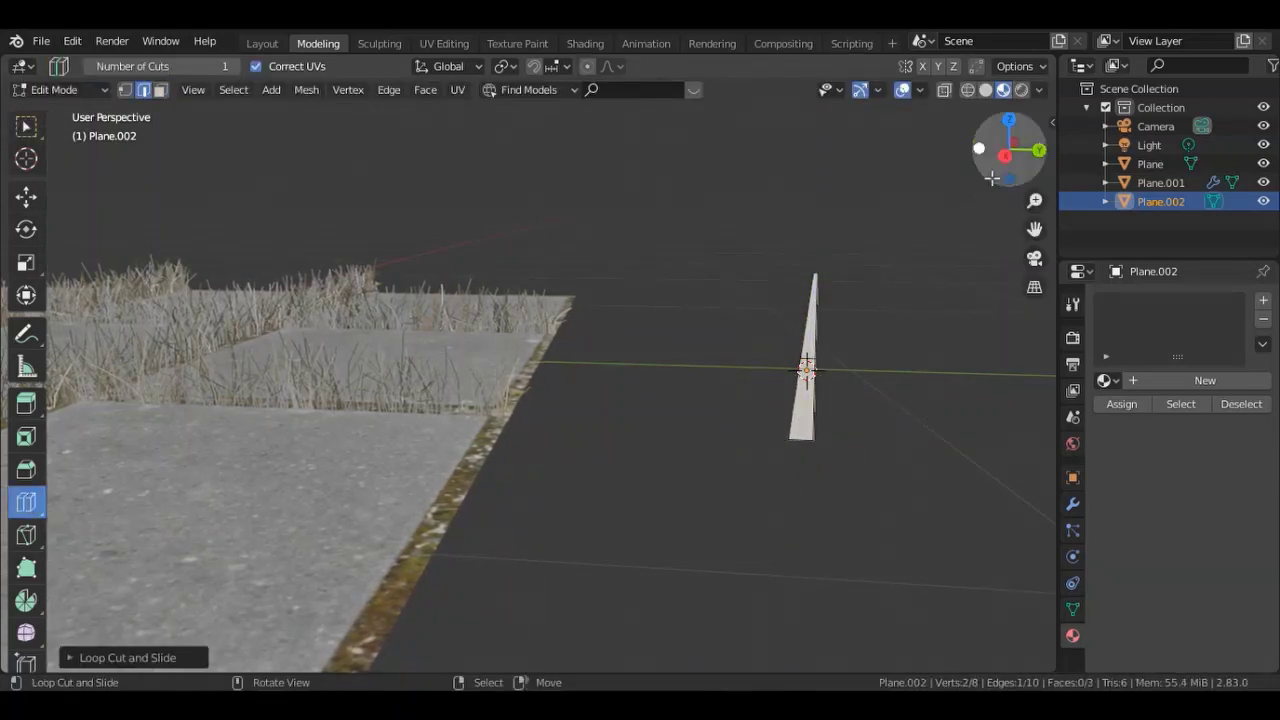
Step: Bend the upper blade sideways with proportional editing and a Z rotation
left_click_drag(991, 178, 1034, 229)
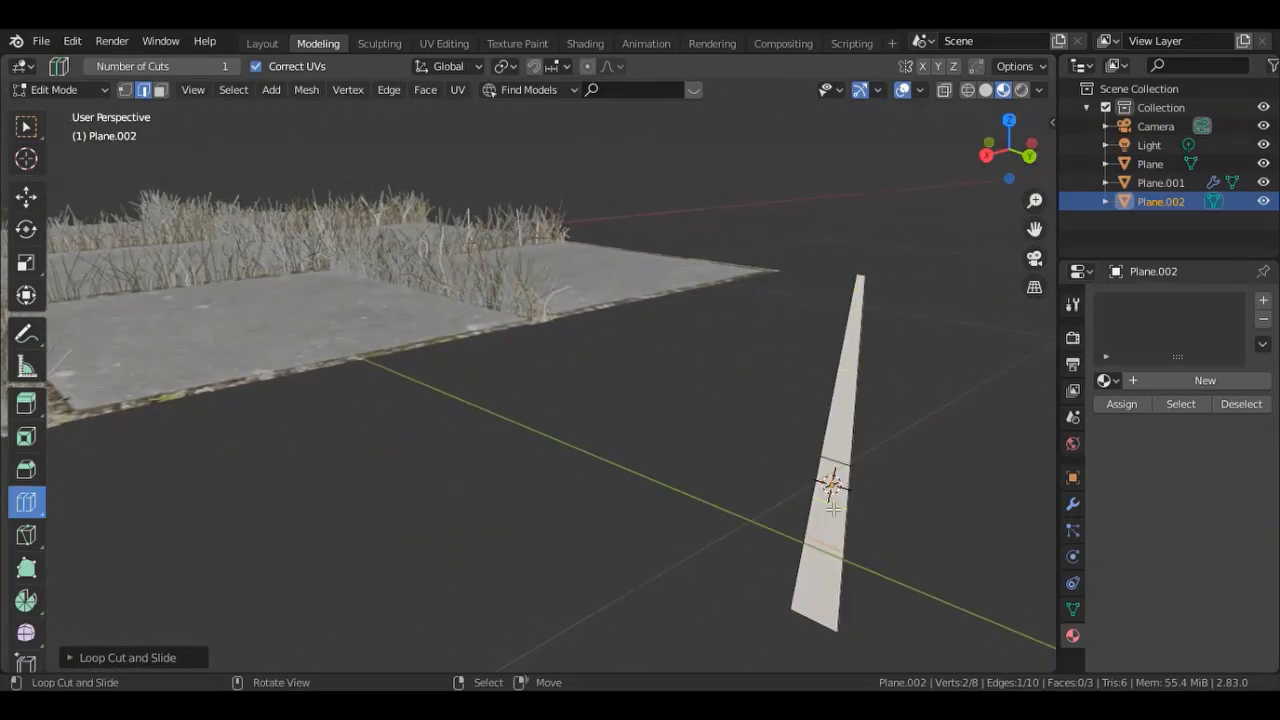
key("w")
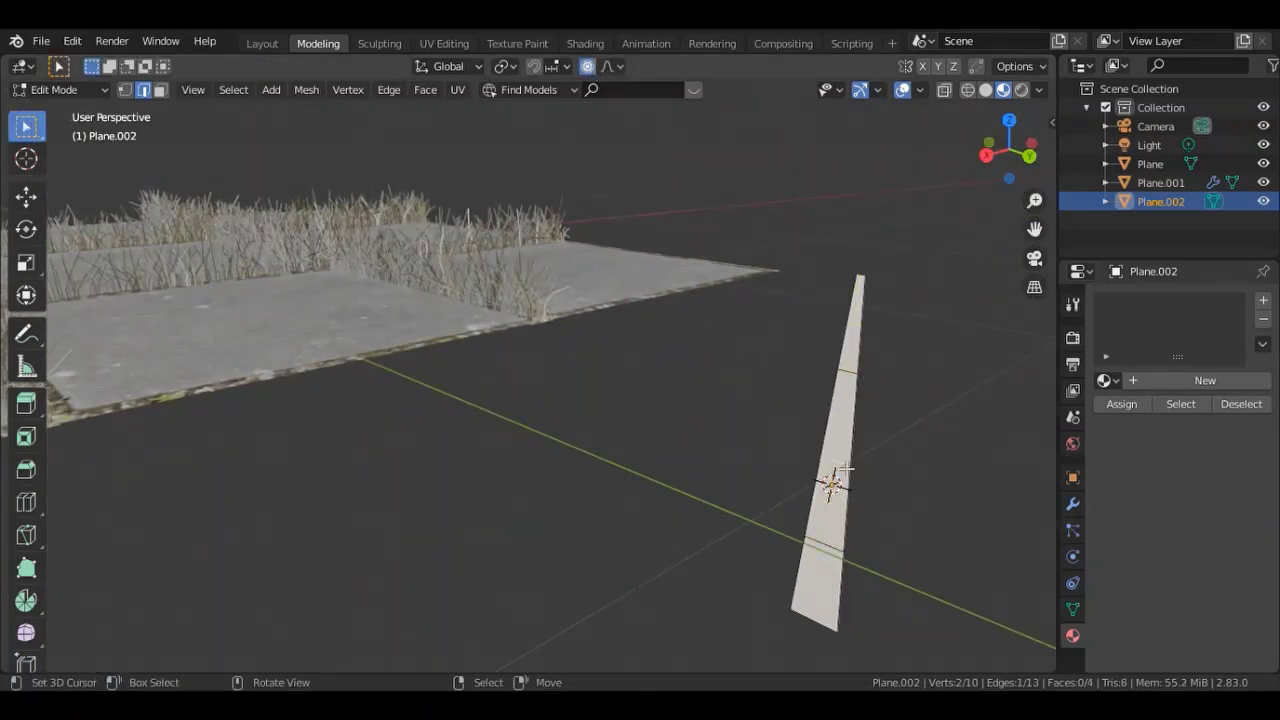
left_click_drag(1012, 150, 723, 426)
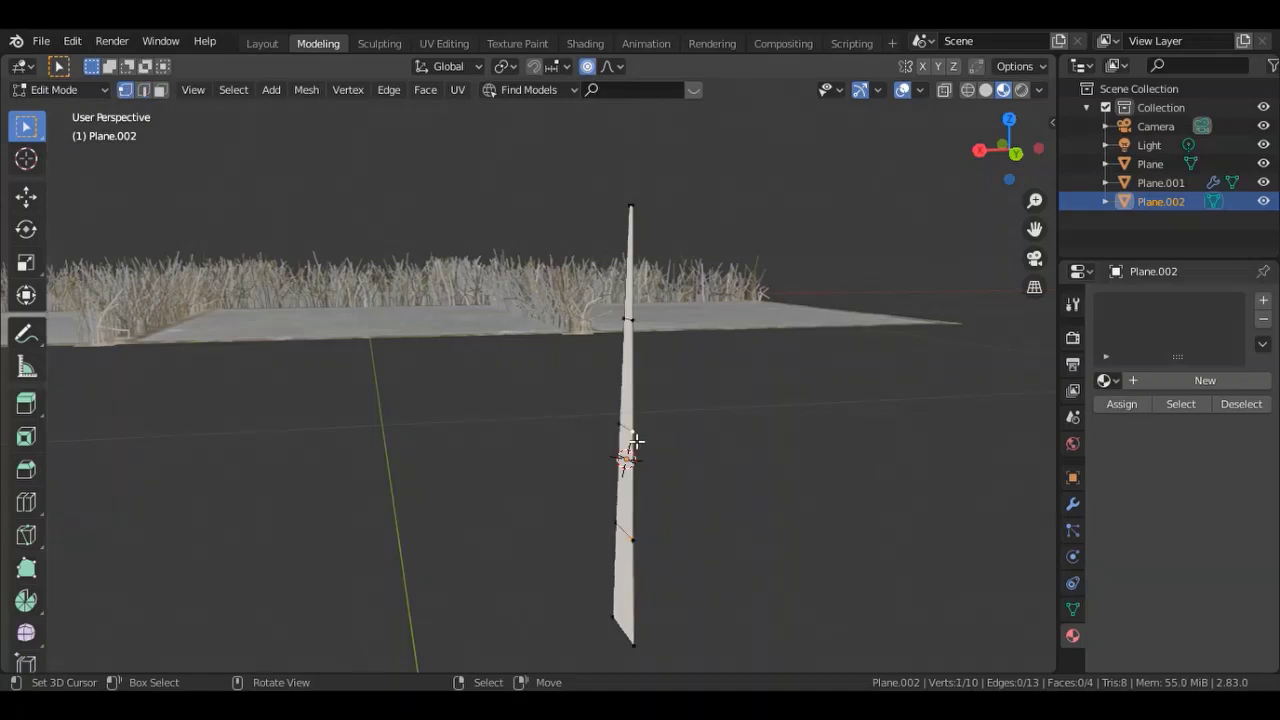
left_click_drag(636, 440, 553, 430)
key("2")
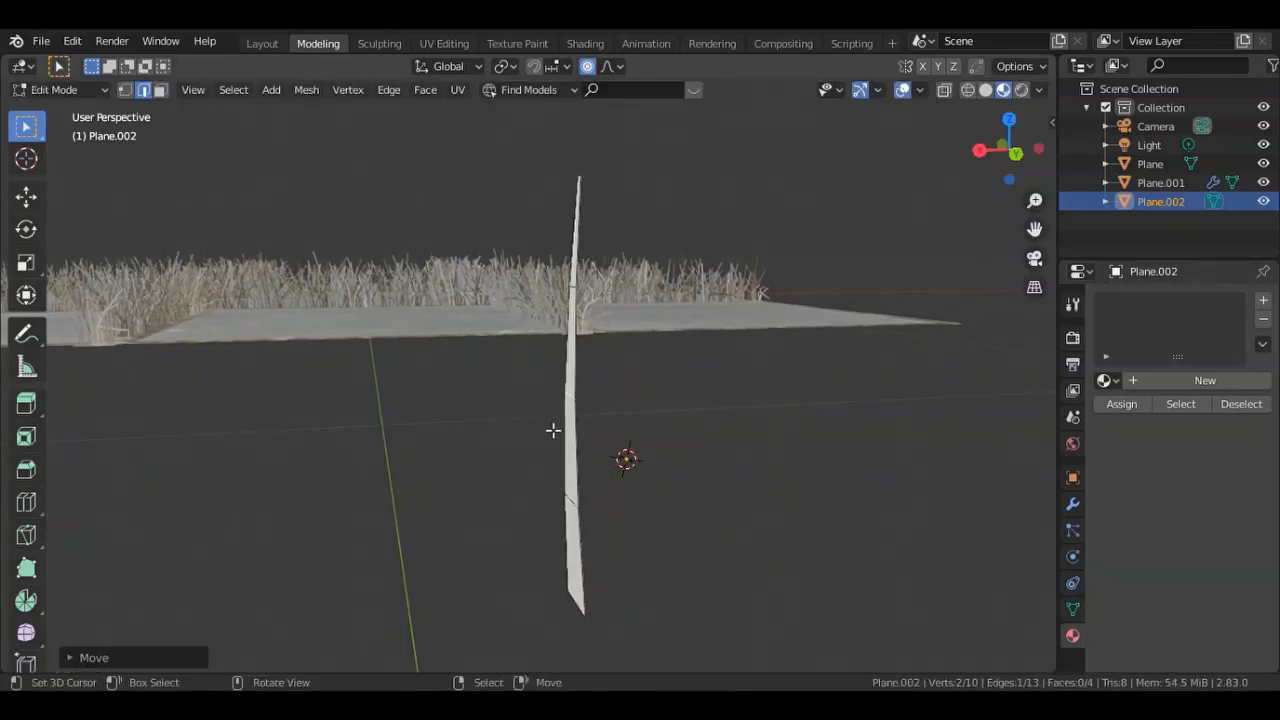
key("r")
key("z")
key("Return")
Step: Curve the blade with further rotations and an X-axis tilt, then leave Edit Mode
middle_click_drag(543, 423, 960, 332)
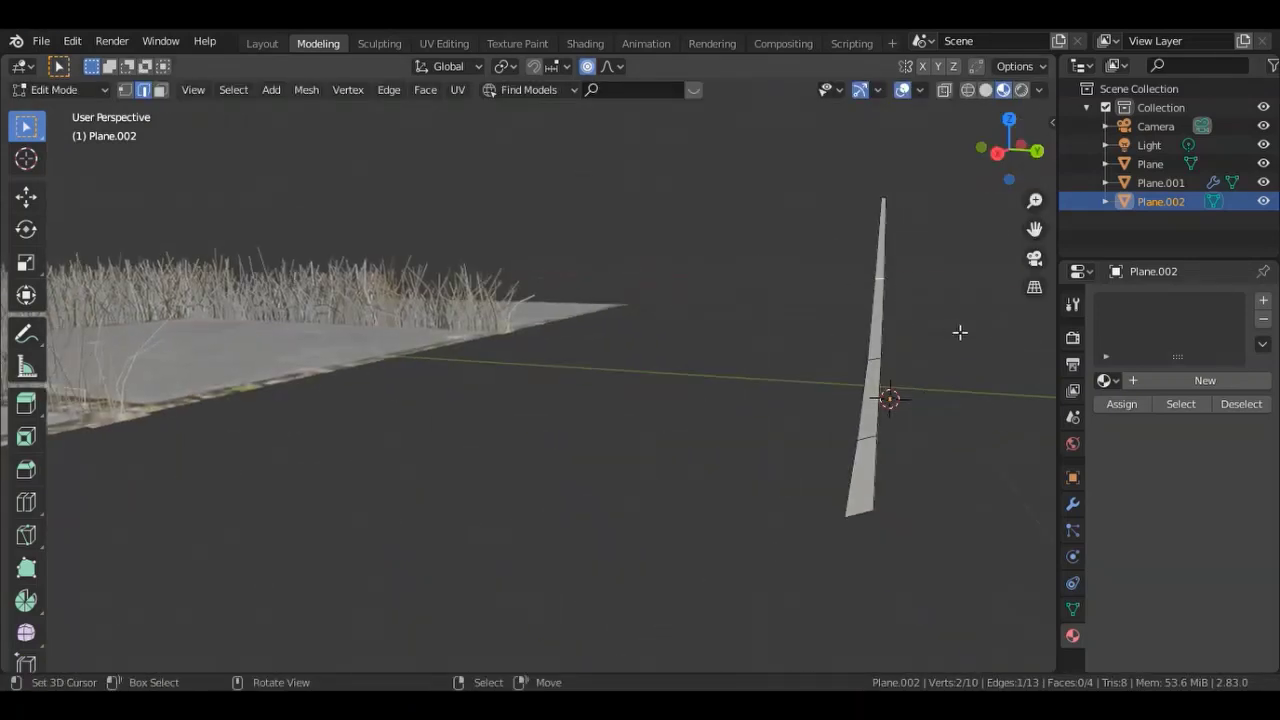
key("r")
key("Return")
key("r")
key("Return")
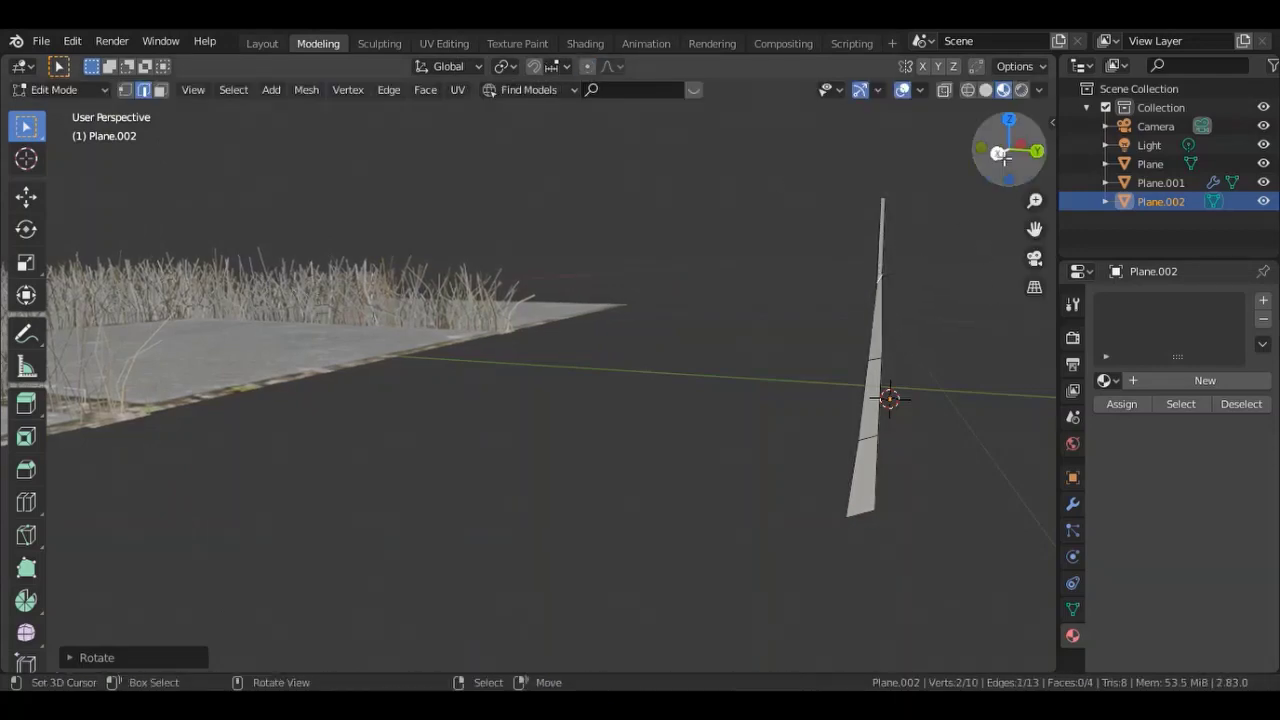
left_click_drag(1000, 153, 751, 434)
key("r")
key("x")
key("x")
key("x")
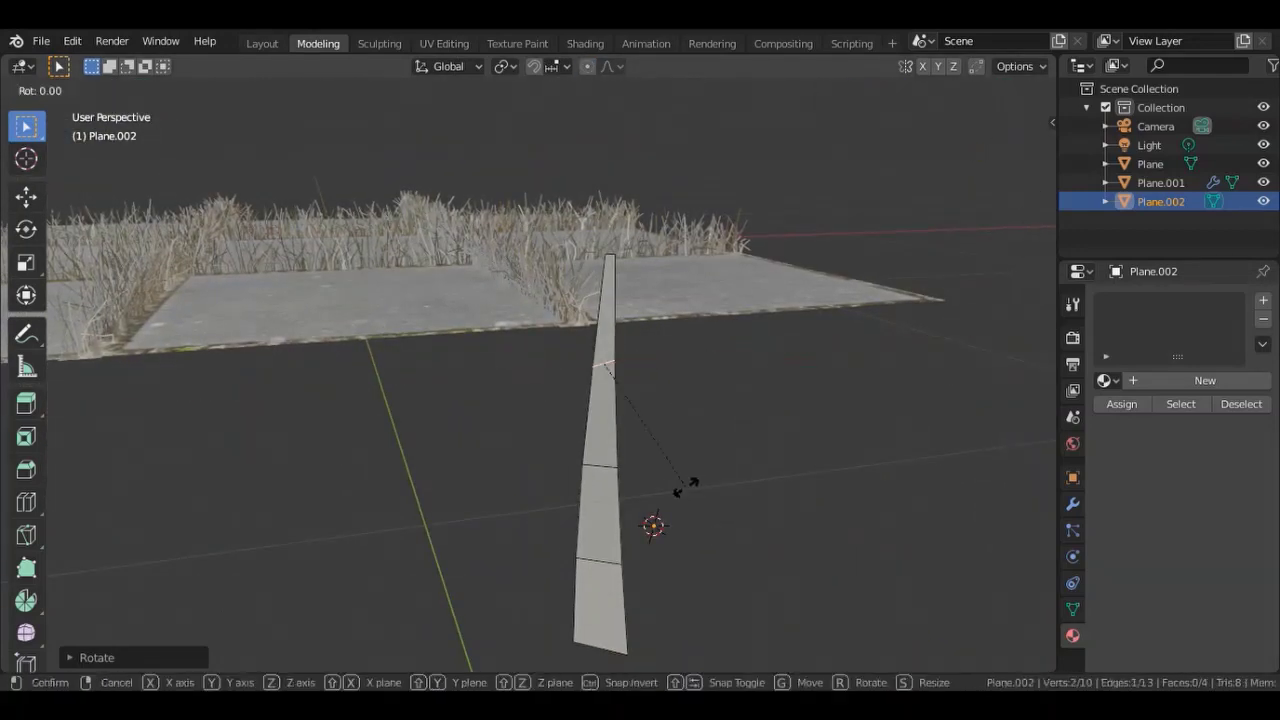
left_click(750, 408)
left_click_drag(1005, 150, 388, 296)
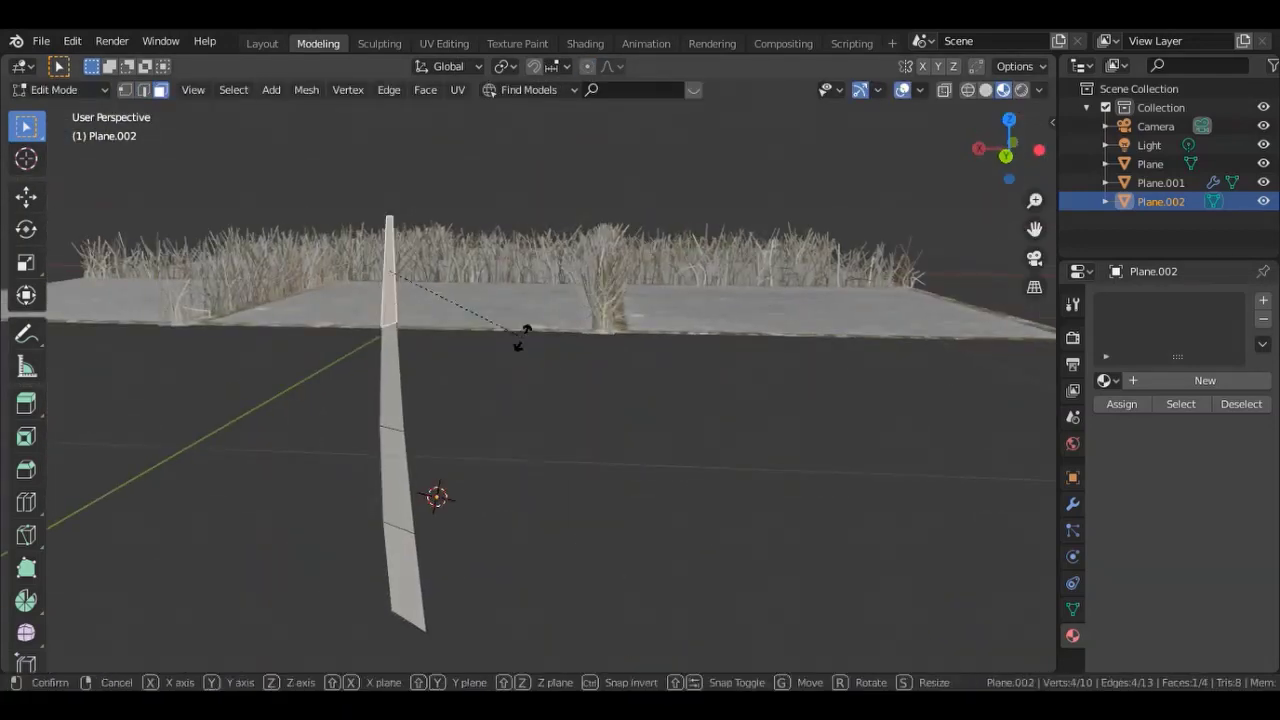
left_click(520, 338)
key("Tab")
left_click_drag(1006, 149, 403, 323)
Step: Set the tile plane's hair particles to render as Object instances
left_click(403, 323)
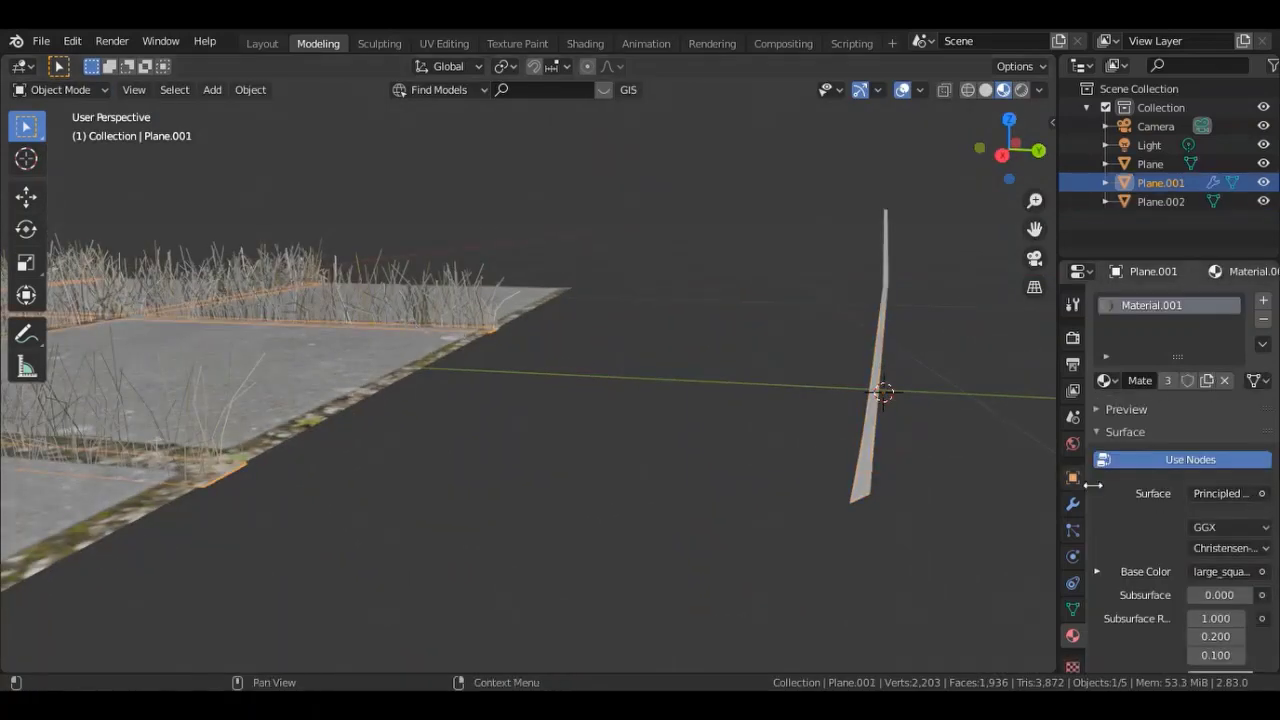
left_click(1073, 530)
scroll(1200, 473, "down", 3)
scroll(1107, 488, "down", 3)
left_click(1125, 483, "ctrl")
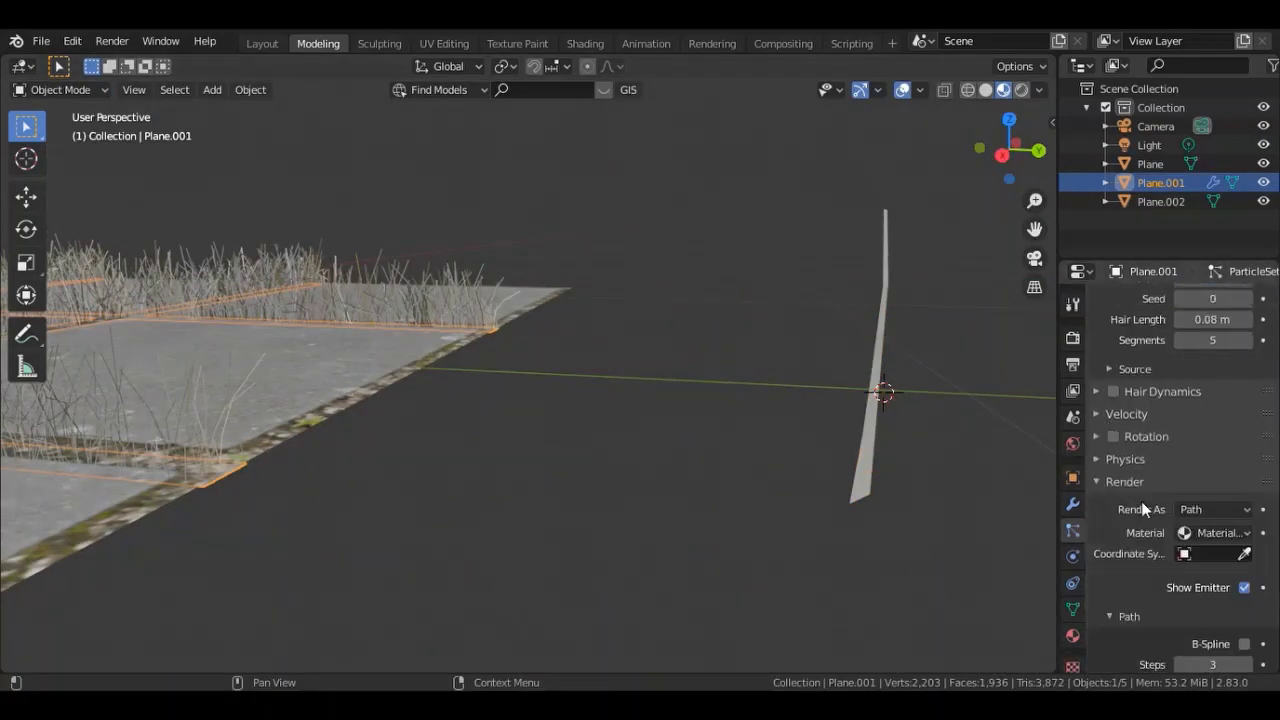
left_click(1210, 509)
left_click(1205, 533)
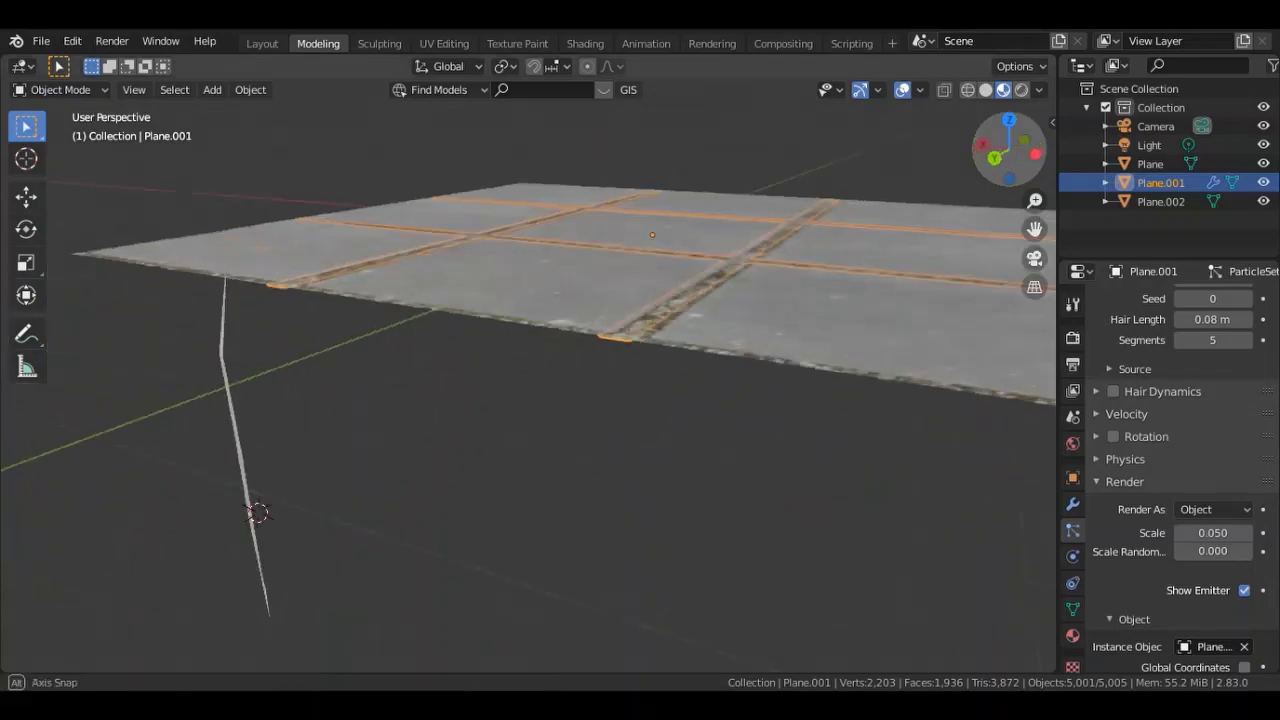
Step: Make the instances follow Object Rotation and shrink their scale
scroll(1273, 330, "up", 4)
mouse_move(1008, 150)
left_mouse_down()
mouse_move(960, 200)
mouse_move(1035, 260)
left_mouse_up()
scroll(1273, 533, "down", 2)
scroll(1180, 500, "down", 6)
scroll(1180, 500, "up", 3)
left_click(1244, 604)
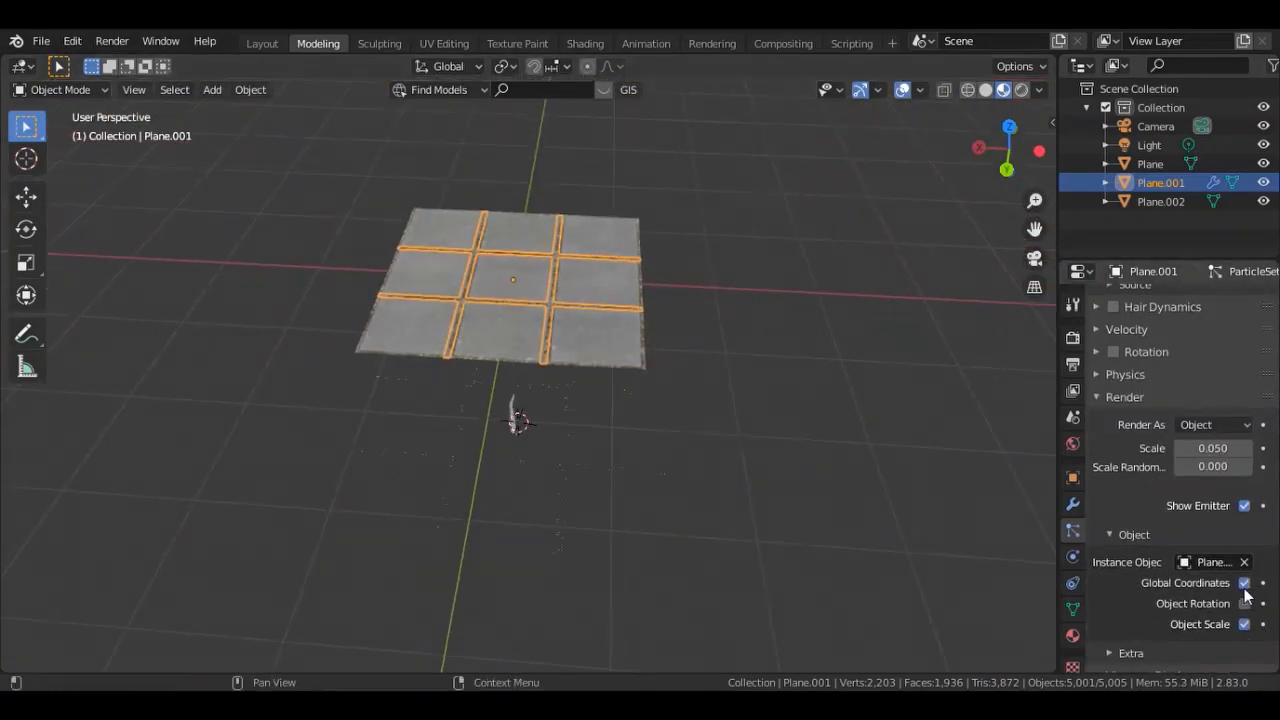
left_click_drag(1212, 448, 1160, 448)
scroll(617, 213, "up", 5)
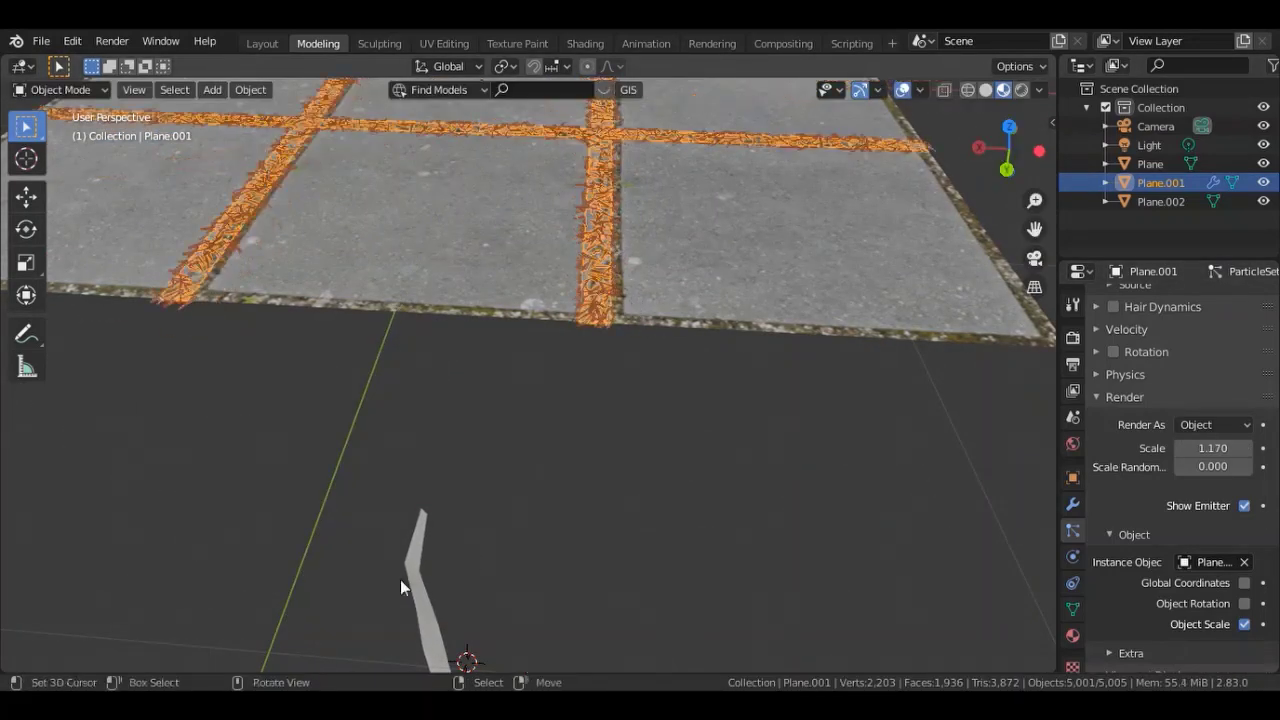
Step: Rotate the grass blade Plane.002 90° on X with rx90
left_click(443, 600)
type("rx90")
key("Return")
middle_click_drag(940, 107, 818, 260)
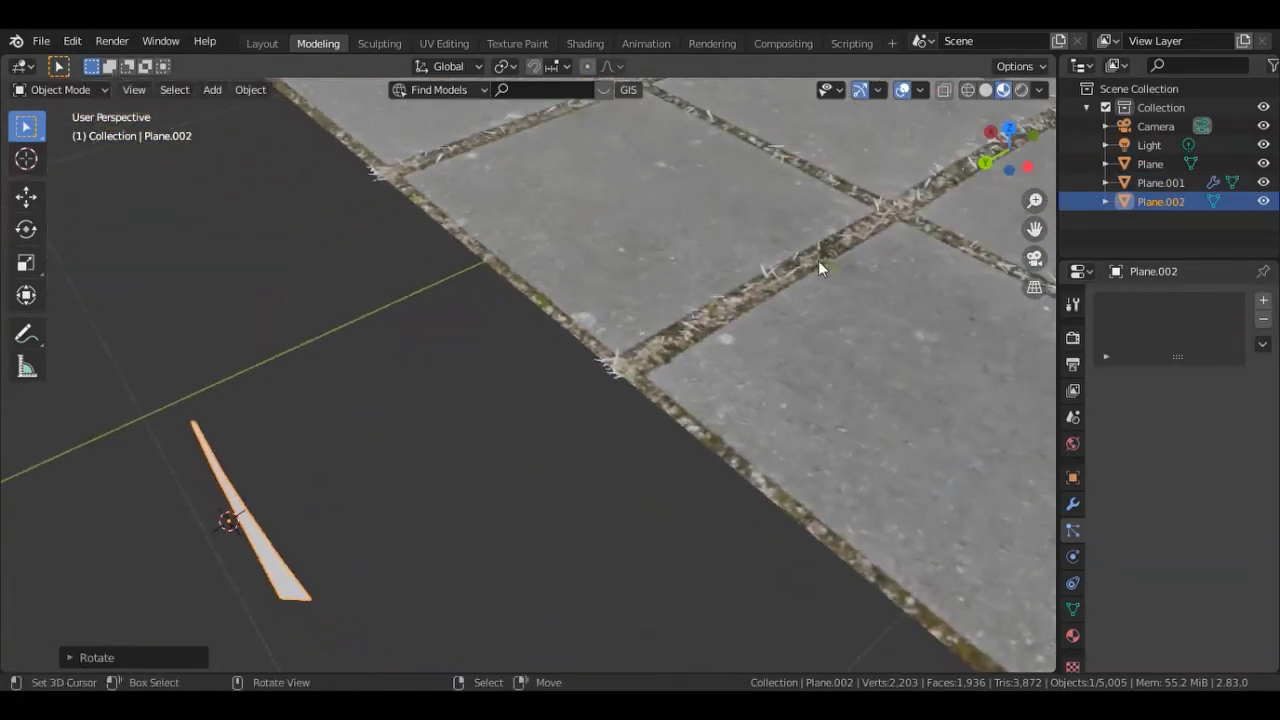
Step: On Plane.001, keep Object Rotation on, disable Object Scale and Global Coordinates, and set Scale 0.560
left_click(634, 363)
left_click(634, 363)
scroll(1180, 480, "down", 6)
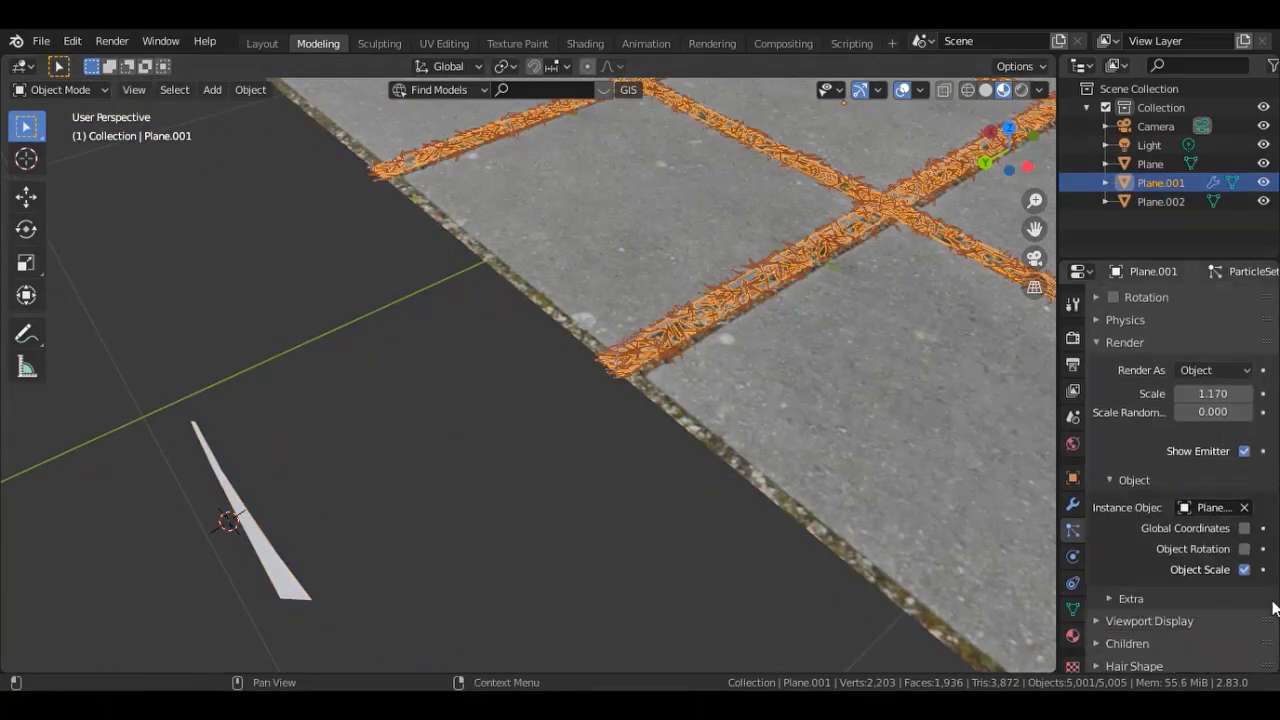
left_click(1244, 528)
left_click(1244, 528)
left_click(1244, 569)
left_click(1244, 549)
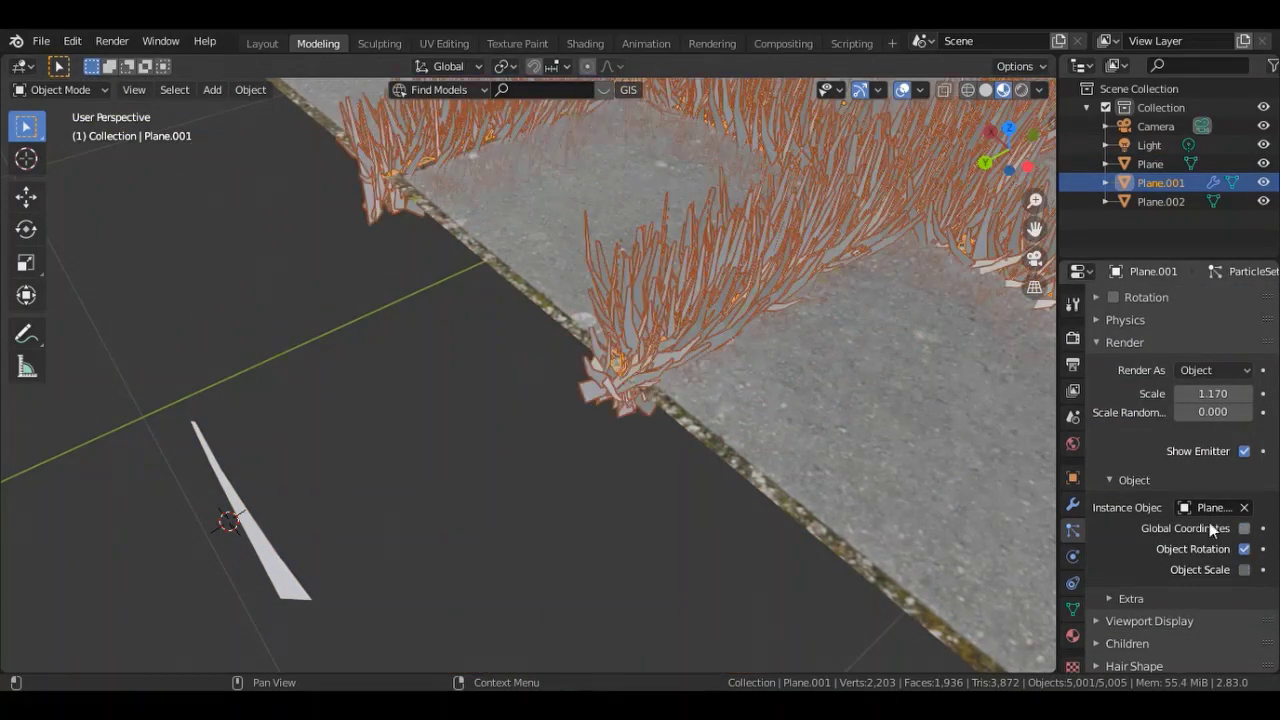
left_click_drag(1213, 393, 1185, 393)
left_click(1035, 258)
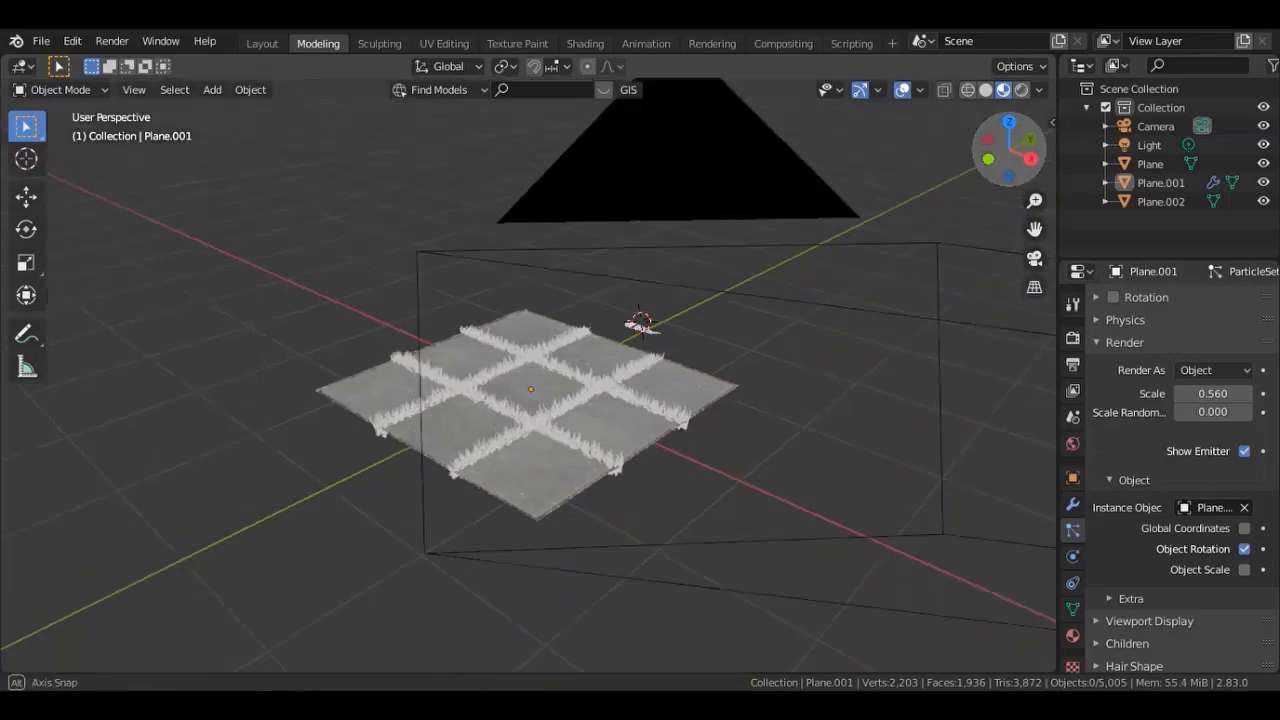
left_click_drag(1035, 200, 1035, 258)
left_click_drag(1010, 150, 1024, 178)
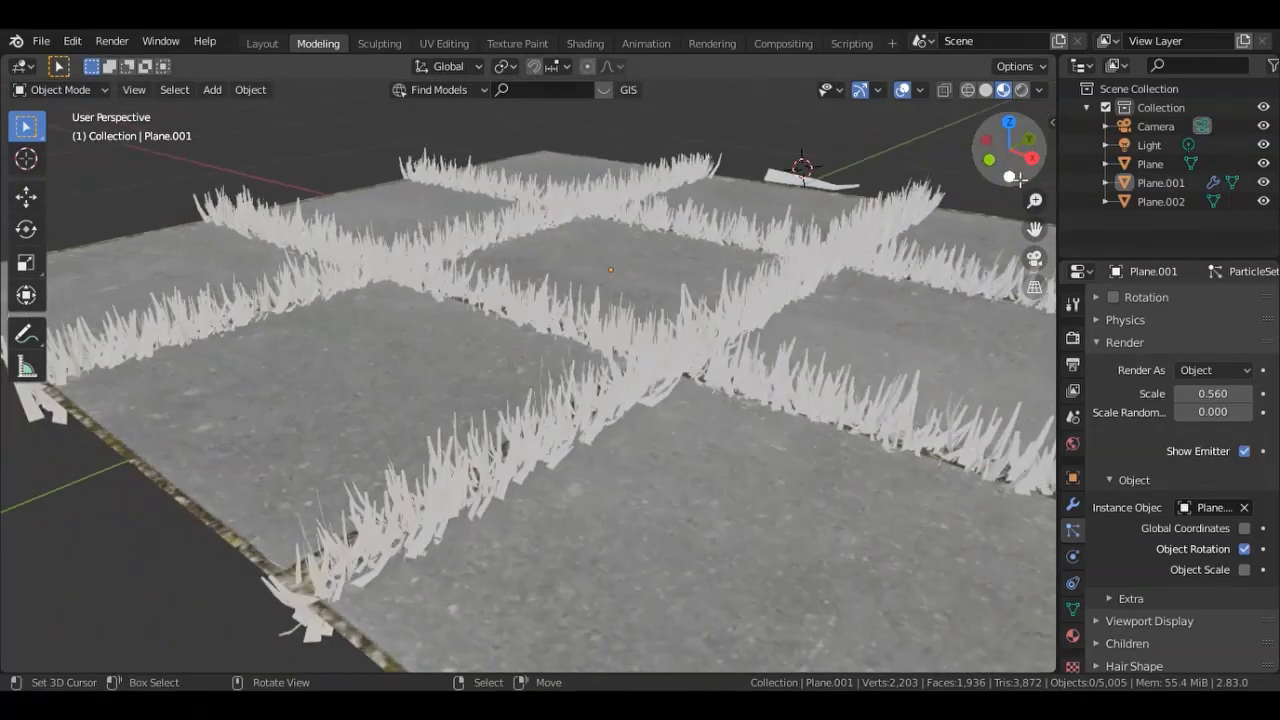
left_click(1035, 258)
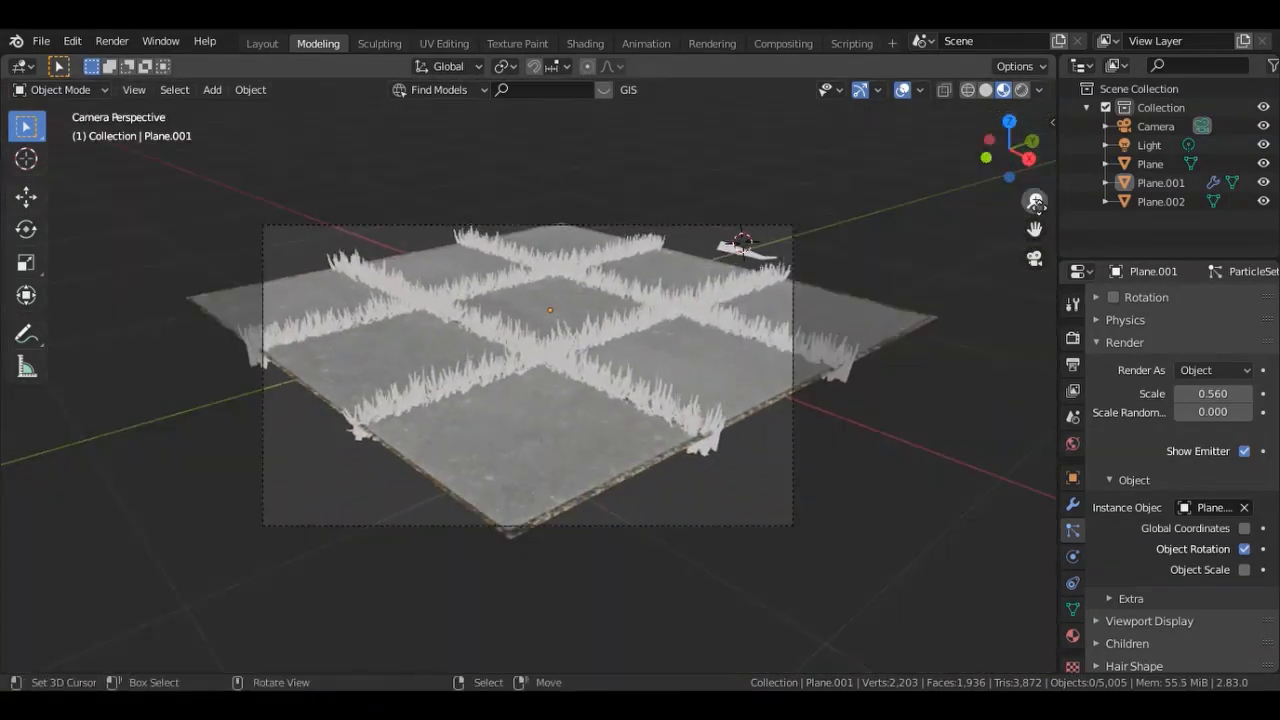
Step: Set the grass blade material's Base Color to green
left_click(815, 185)
left_click(1073, 636)
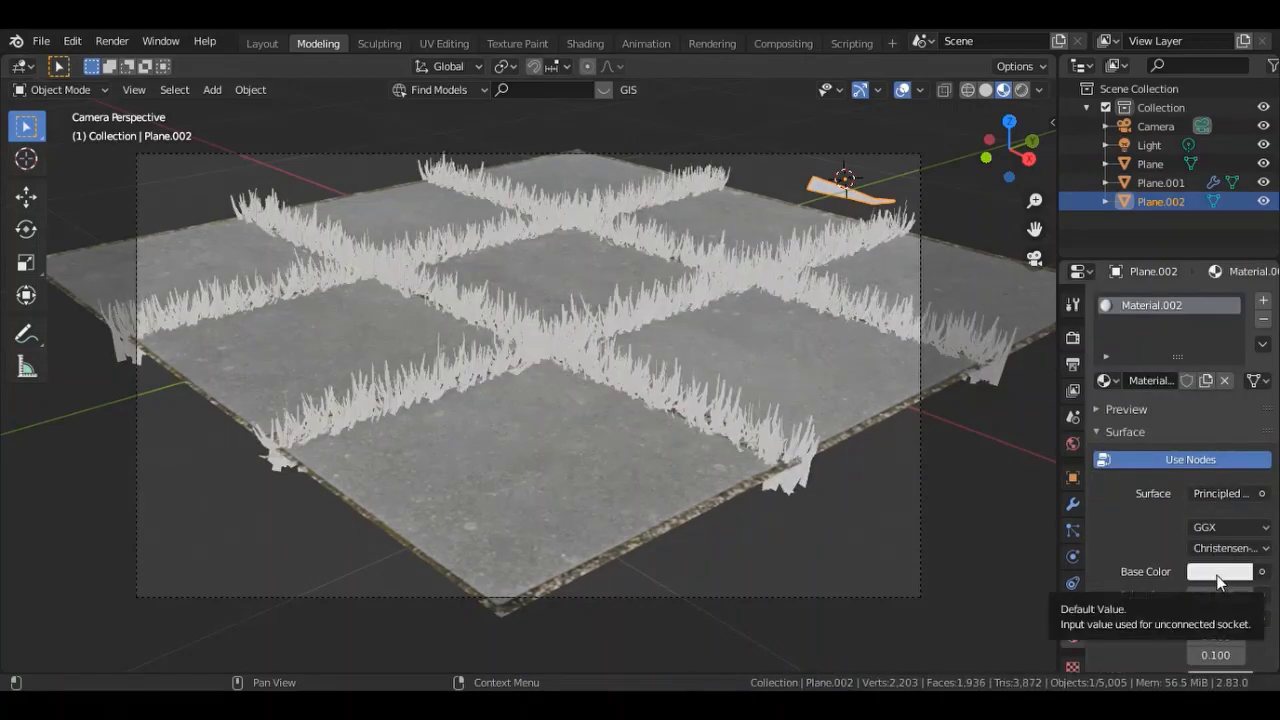
left_click(1205, 572)
left_click(1101, 363)
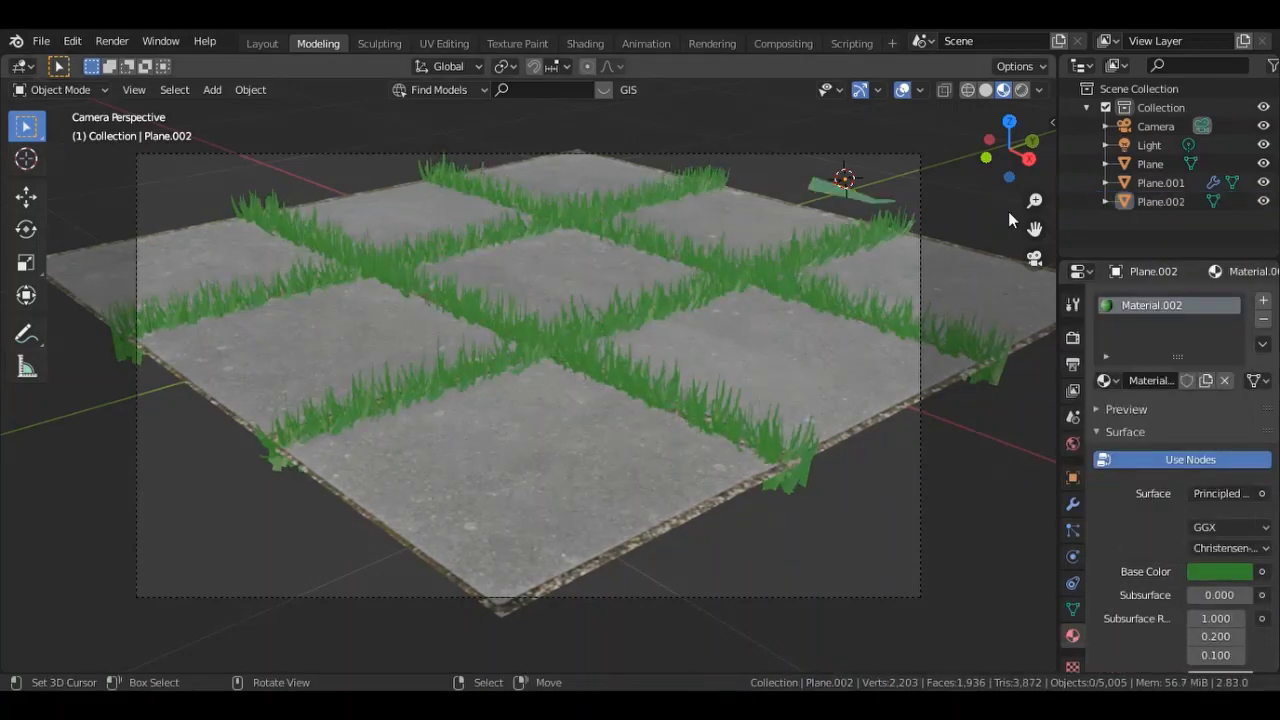
Step: Reposition the light and switch to Rendered shading, checking from the camera
left_click(1035, 258)
key("ctrl+z")
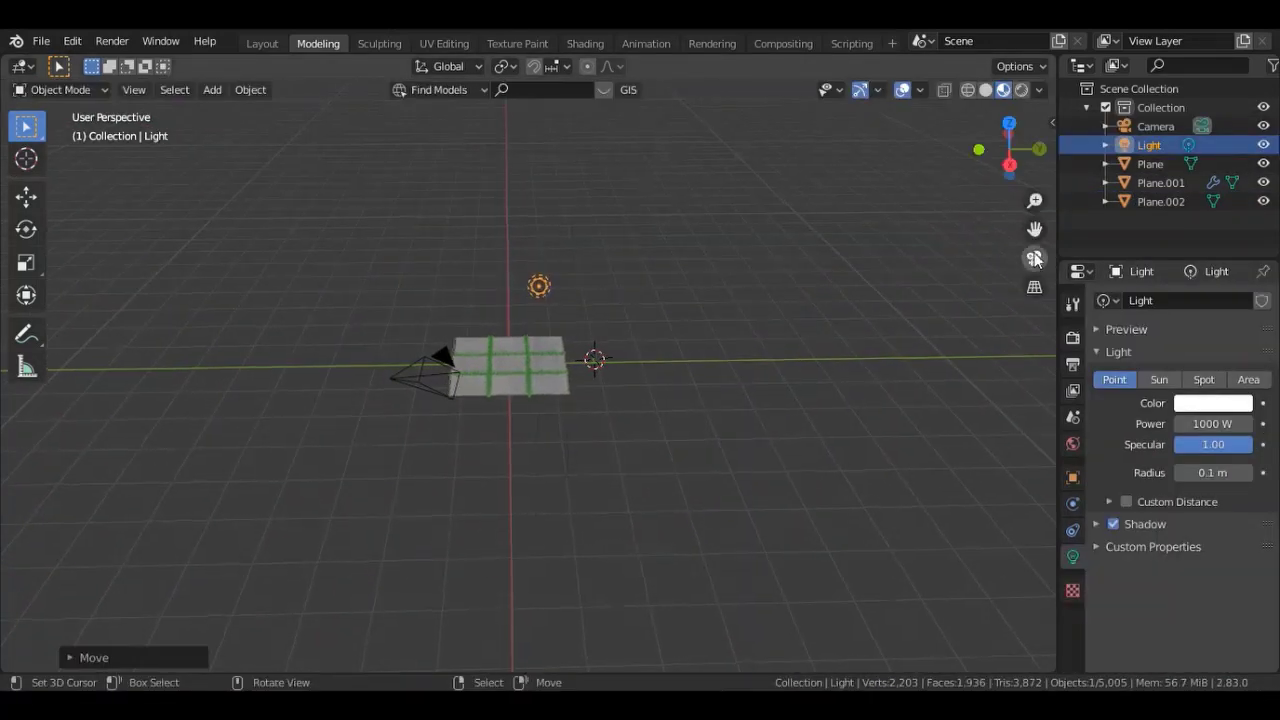
left_click(1035, 258)
left_click(1021, 89)
left_click(944, 527)
middle_click_drag(944, 527, 900, 480)
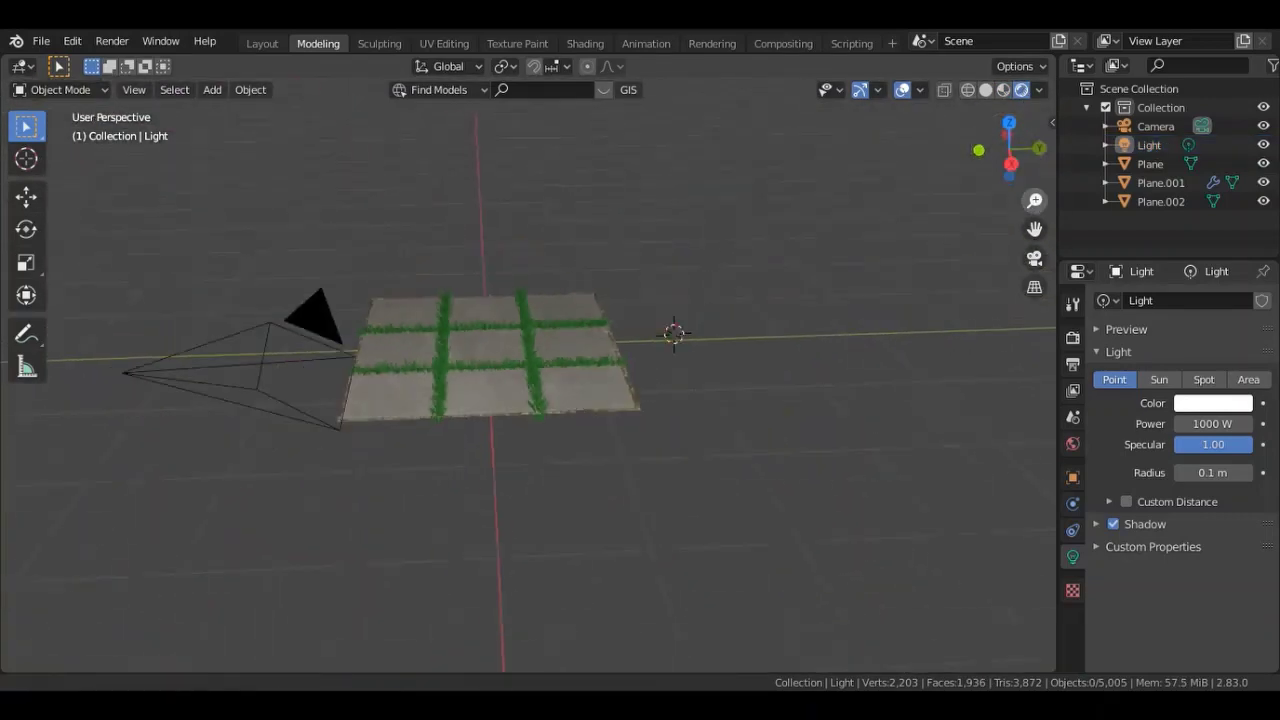
key("ctrl+z")
mouse_move(609, 191)
middle_mouse_down()
mouse_move(826, 206)
mouse_move(1043, 594)
middle_mouse_up()
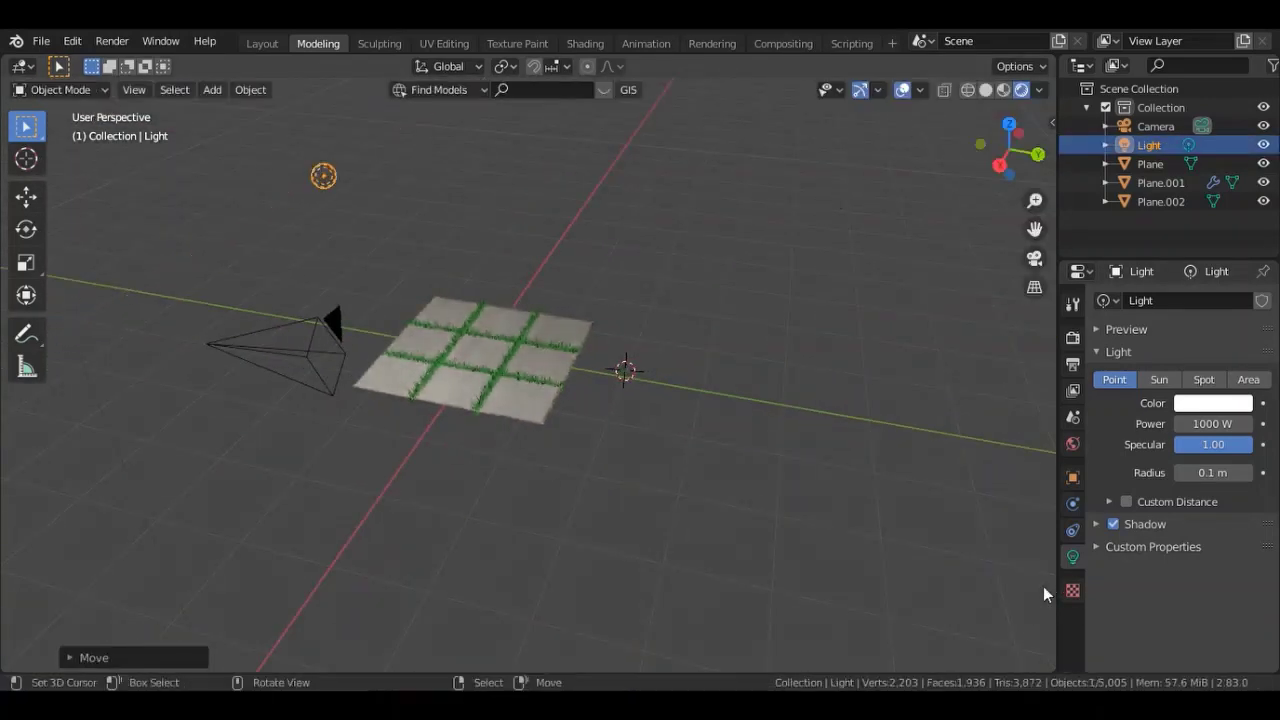
left_click(1035, 258)
middle_click_drag(923, 523, 710, 269)
left_click(710, 265)
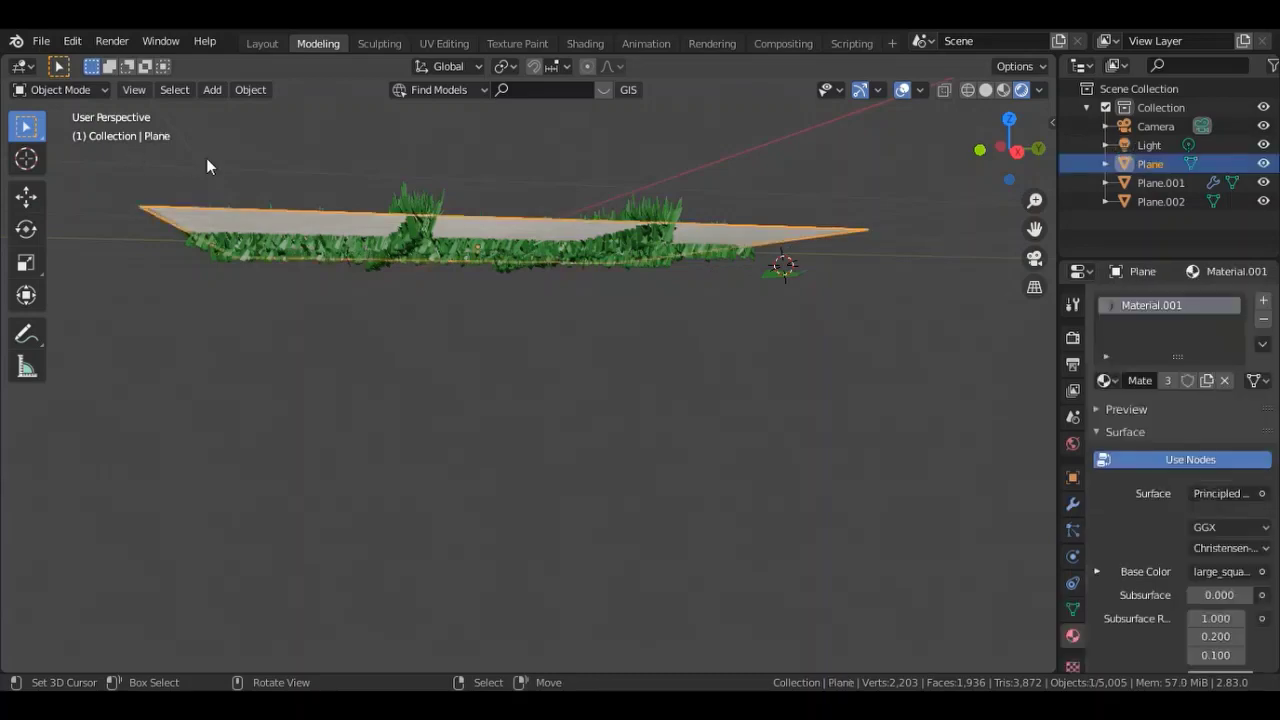
key("Tab")
left_click(985, 90)
key("a")
key("e")
left_click(680, 297)
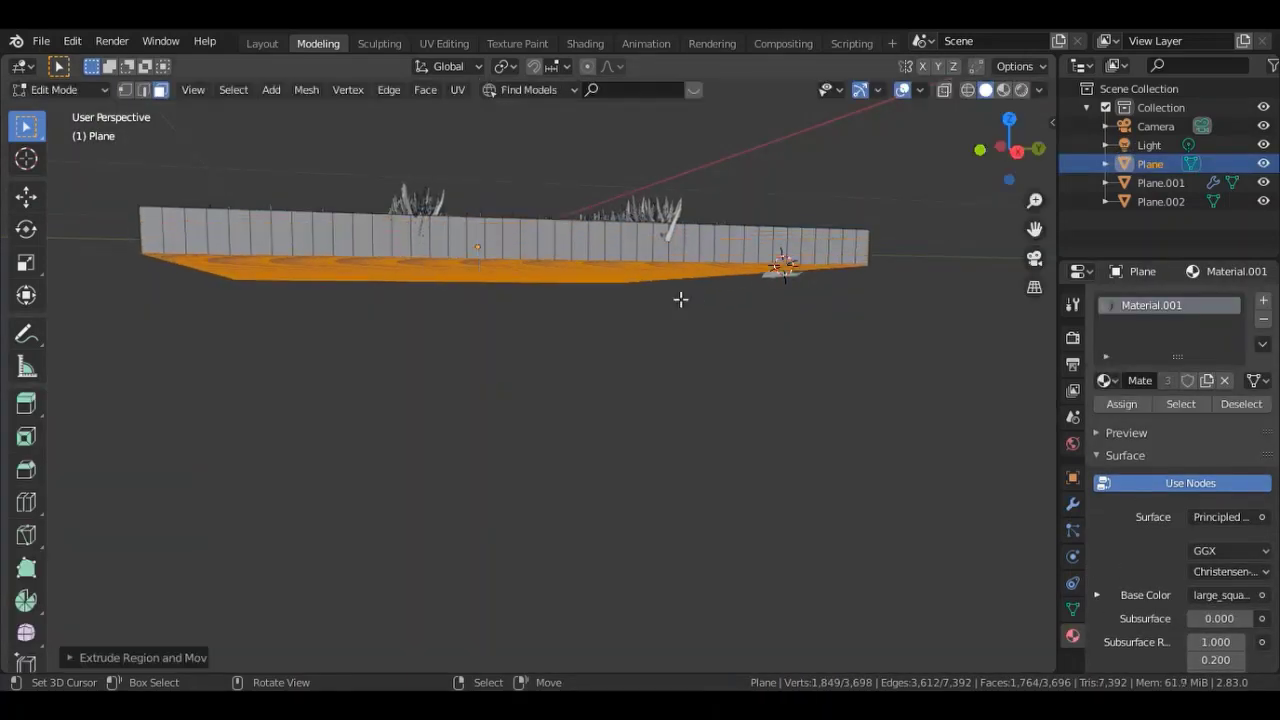
key("Tab")
middle_click_drag(680, 297, 1012, 150)
left_click(1003, 90)
left_click(1035, 258)
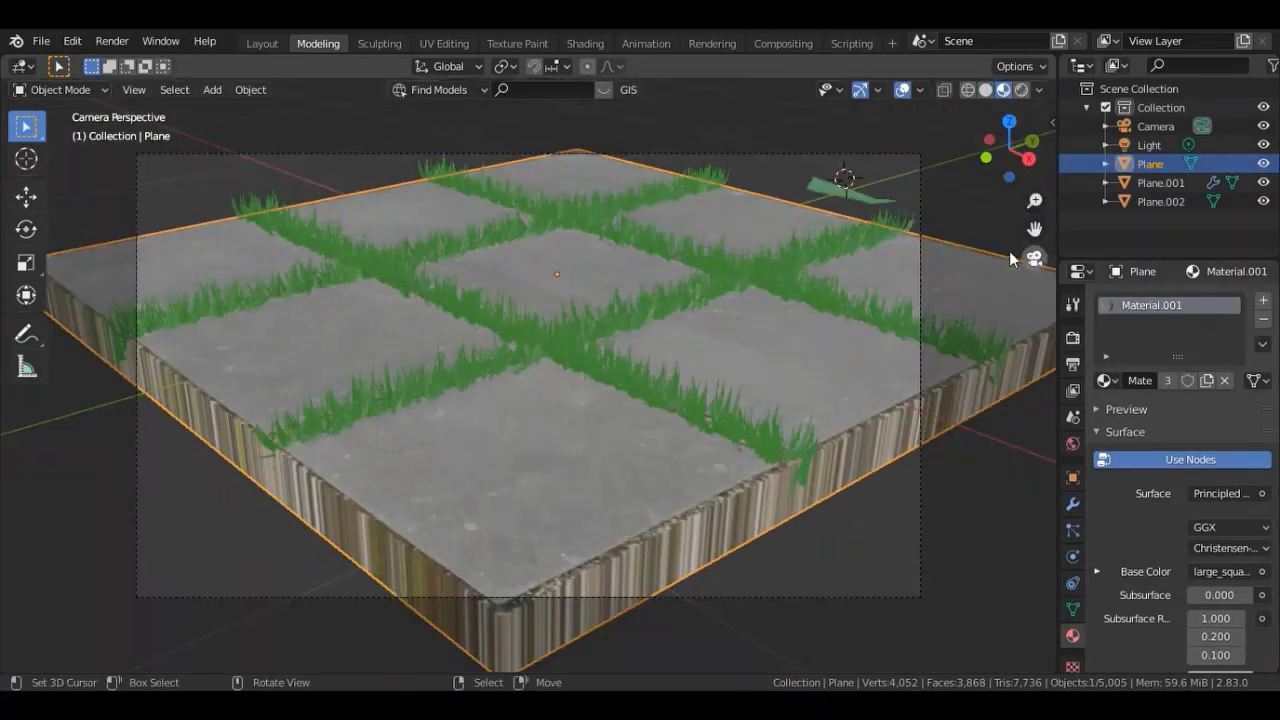
key("Tab")
key("Tab")
left_click(985, 90)
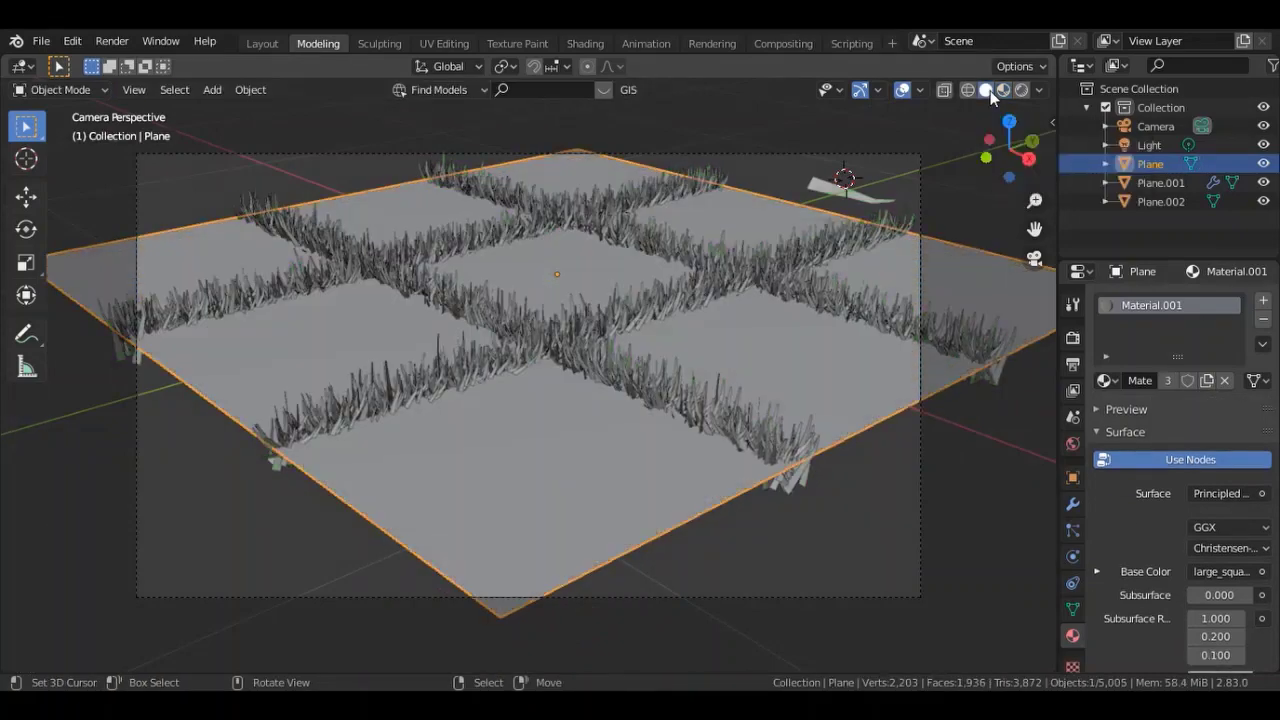
left_click(1003, 90)
left_click(1021, 90)
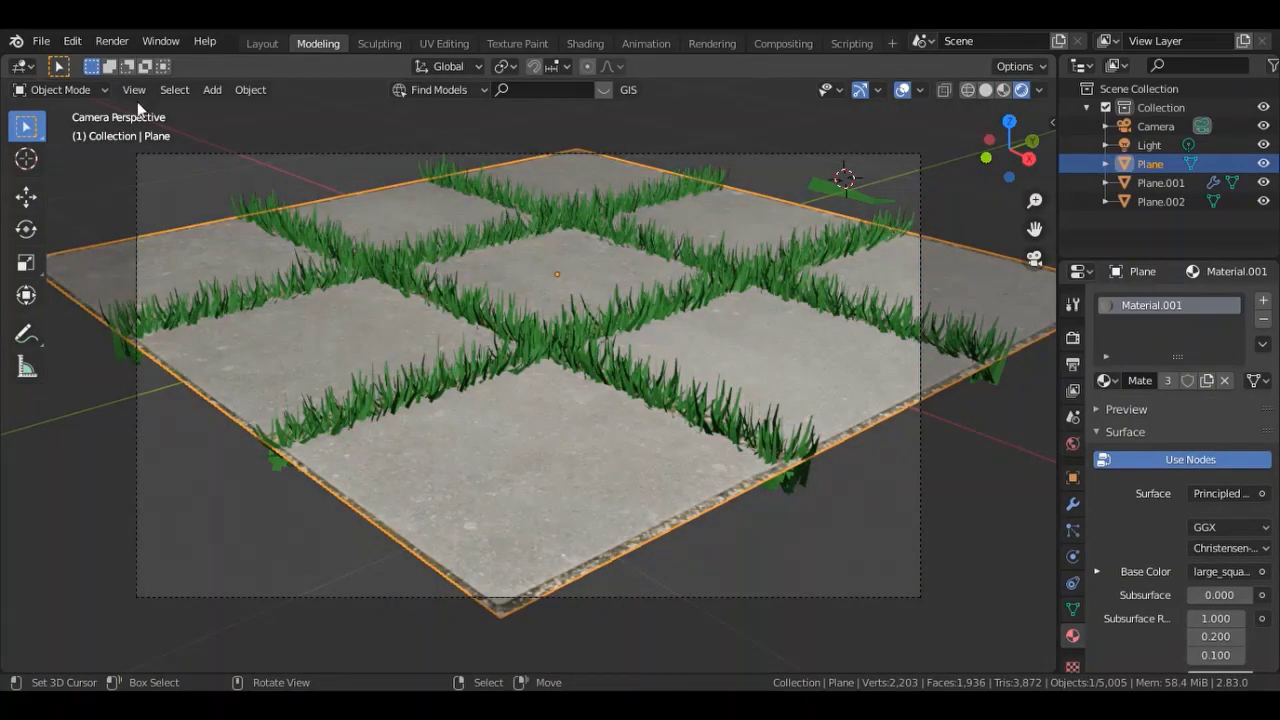
left_click(985, 89)
Step: Import the shuttle model through the File menu
left_click_drag(1003, 140, 1012, 152)
left_click(41, 40)
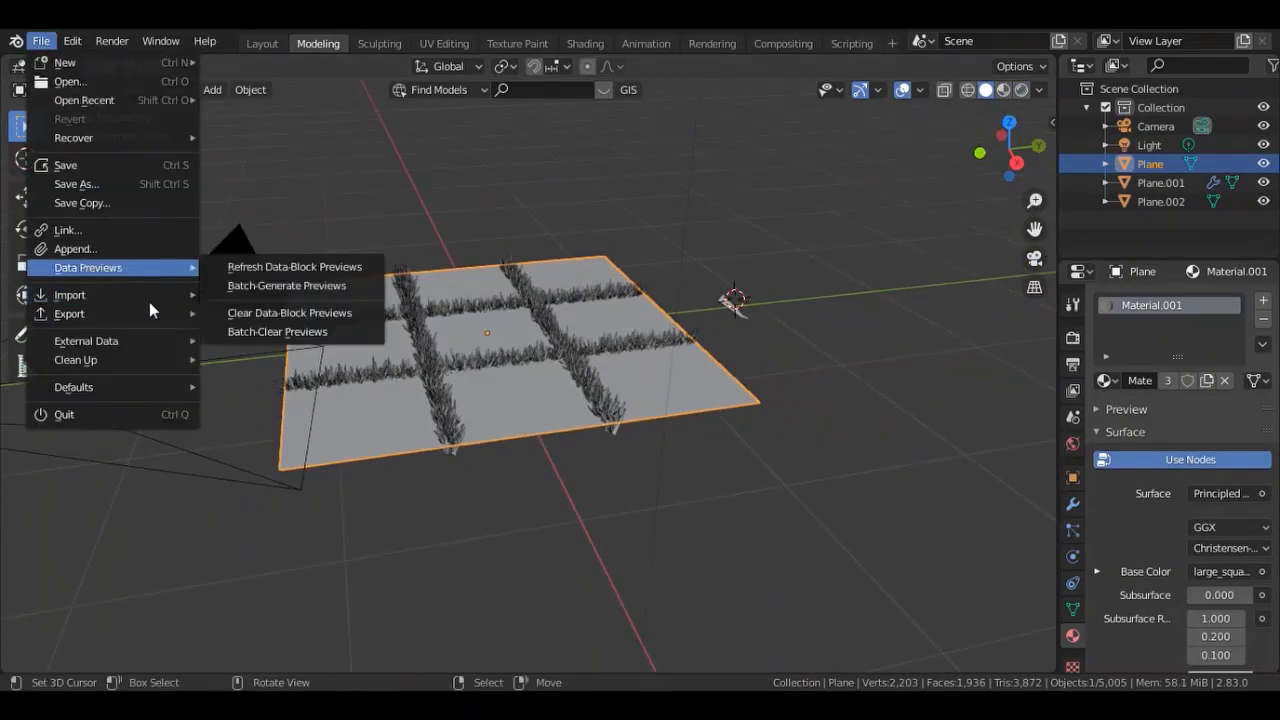
key("Escape")
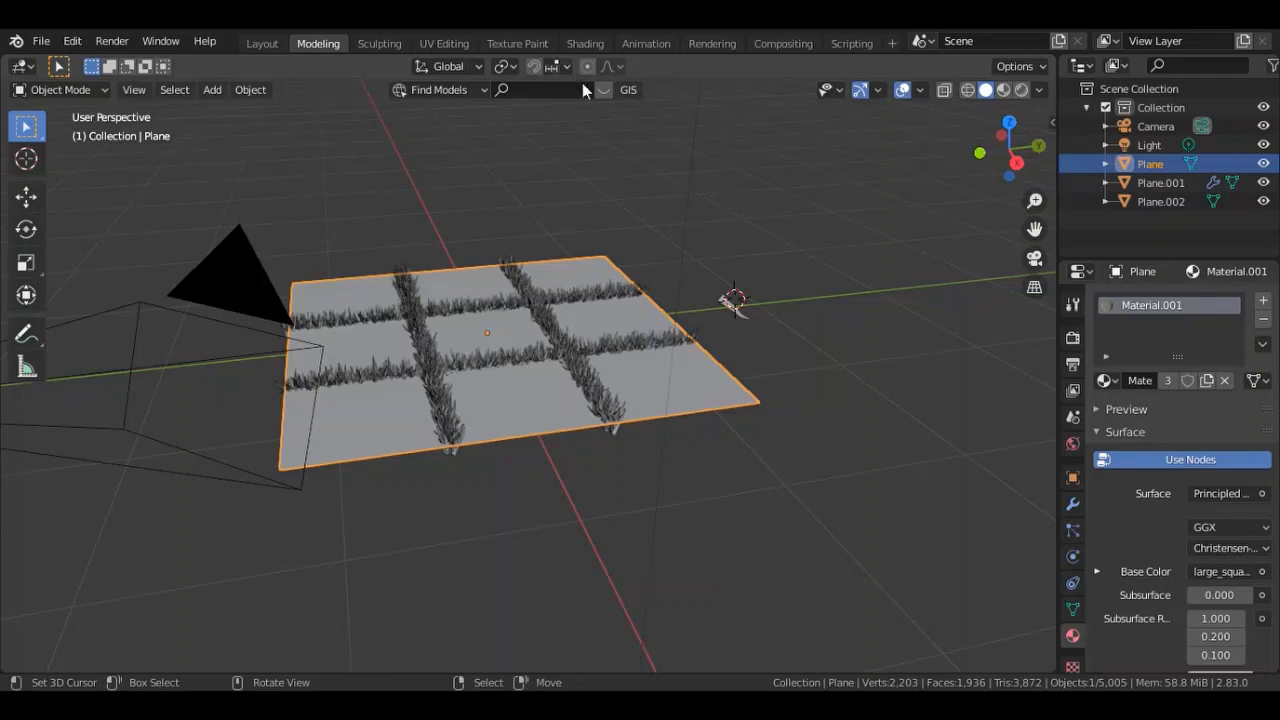
left_click(41, 40)
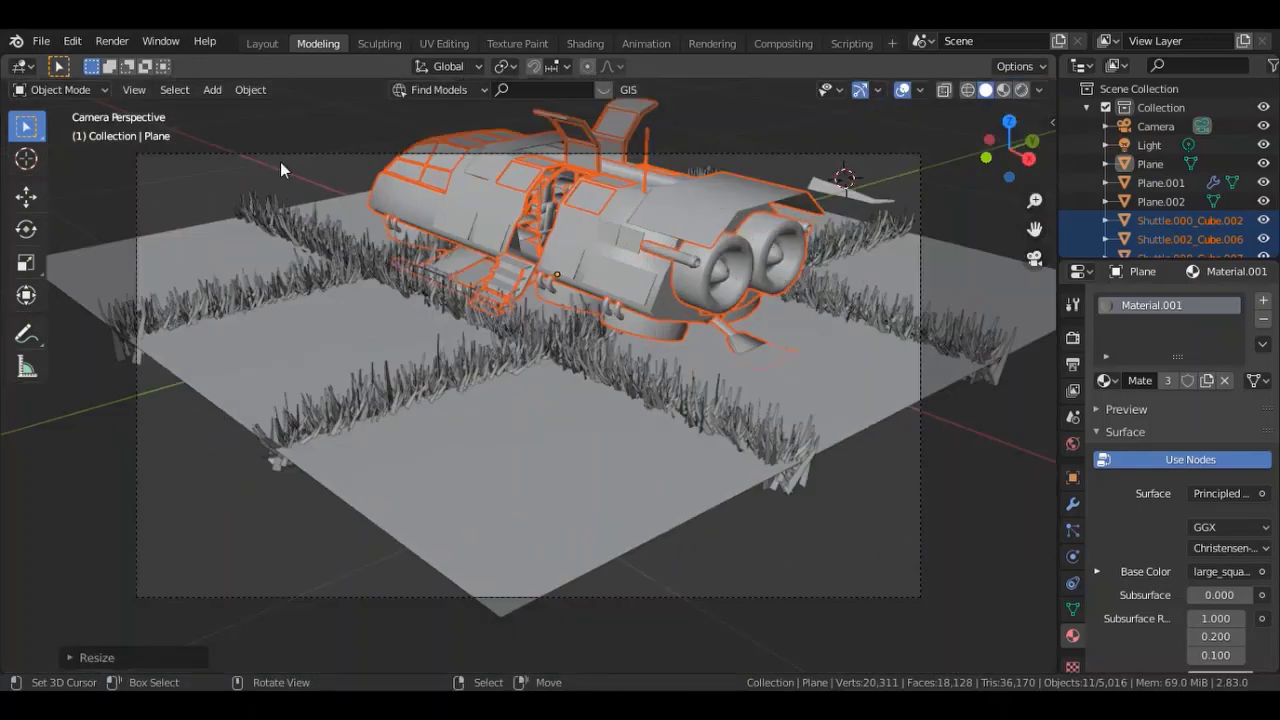
Step: Select all shuttle parts, scale them up, and lower them along Z onto the tile plane
left_click(636, 272)
key("ctrl+z")
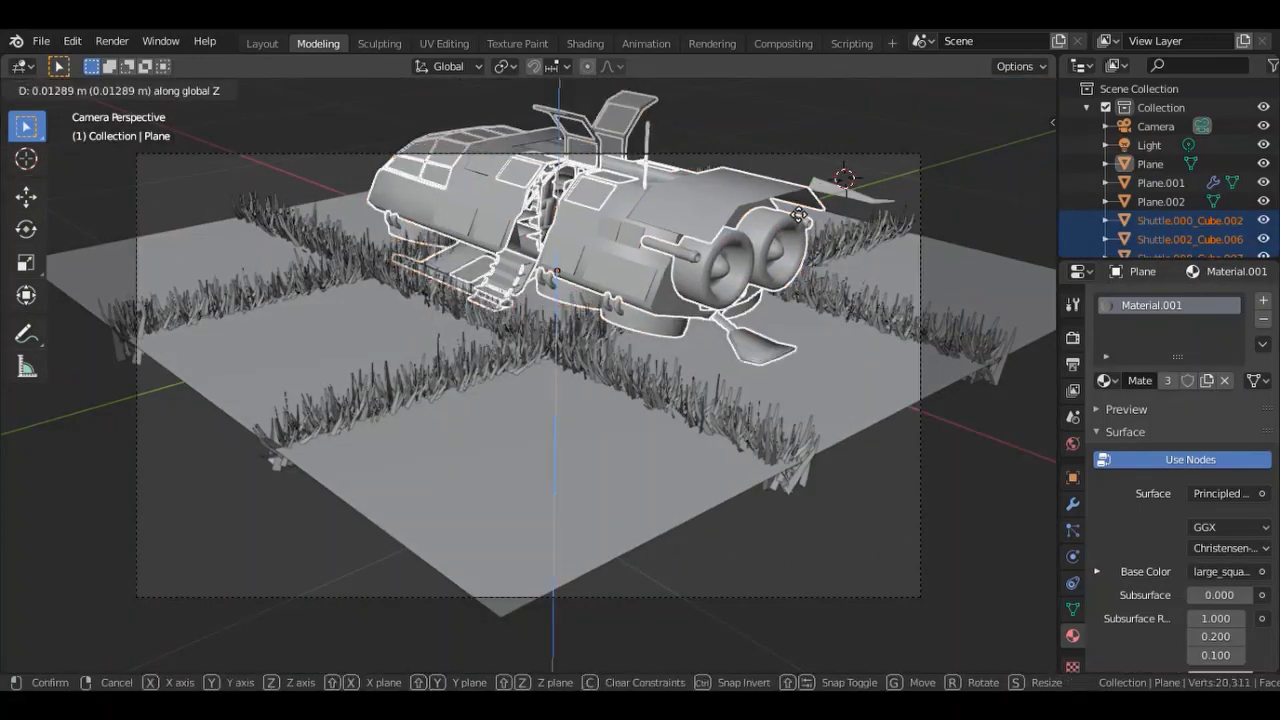
key("ctrl+z")
key("ctrl+z")
key("ctrl+z")
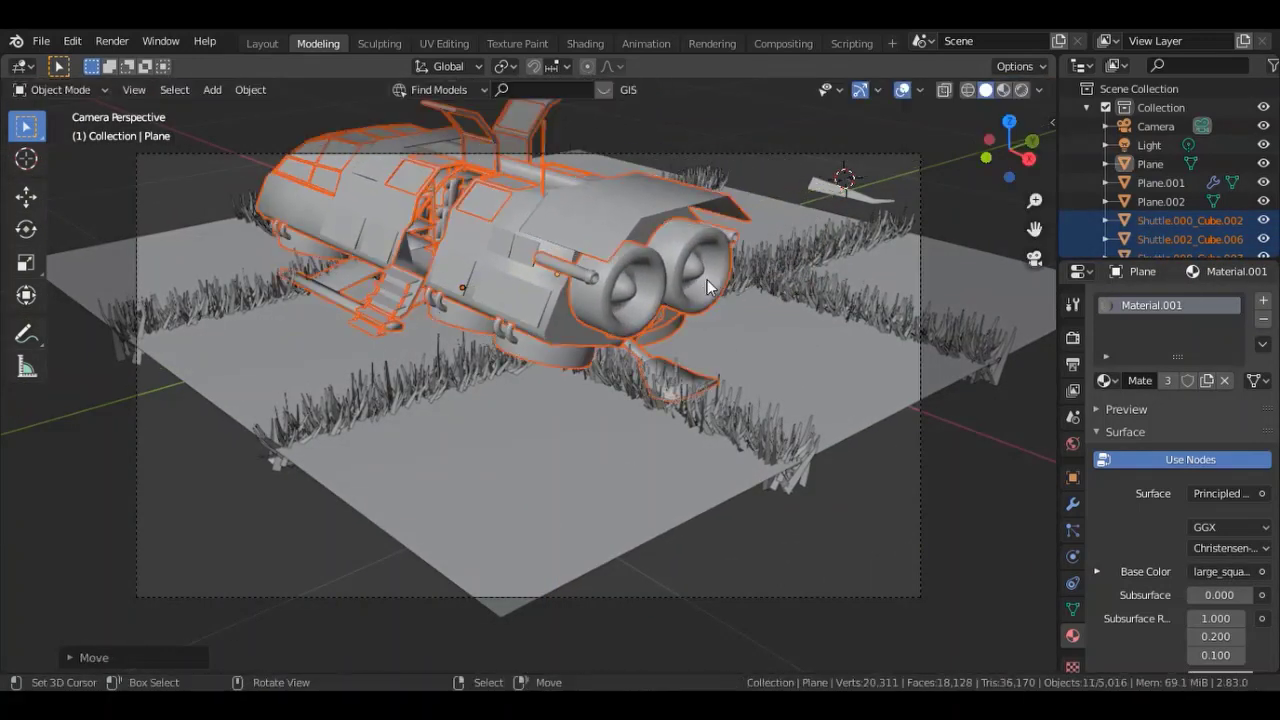
key("ctrl+z")
key("g")
key("z")
left_click(754, 283)
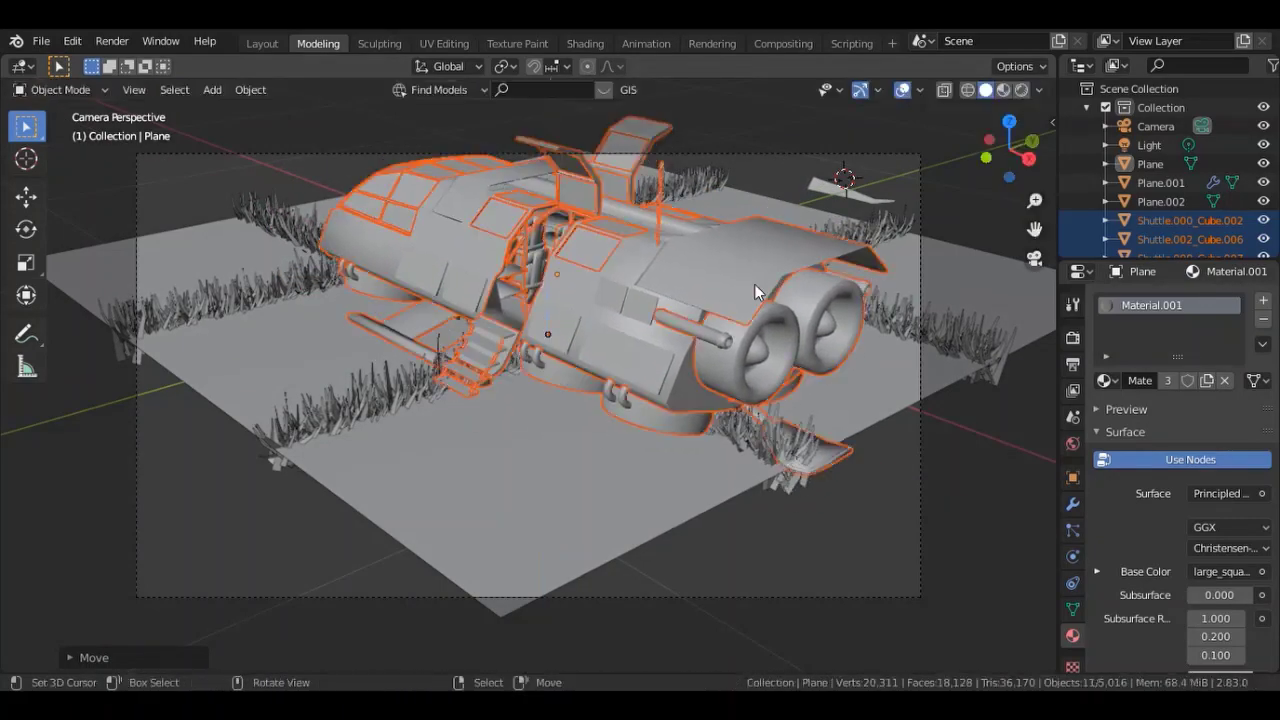
left_click_drag(1008, 145, 1000, 160)
left_click(585, 43)
Step: Select the shuttle's engine part and browse the file panel to transport shuttle/textures
scroll(626, 260, "up", 5)
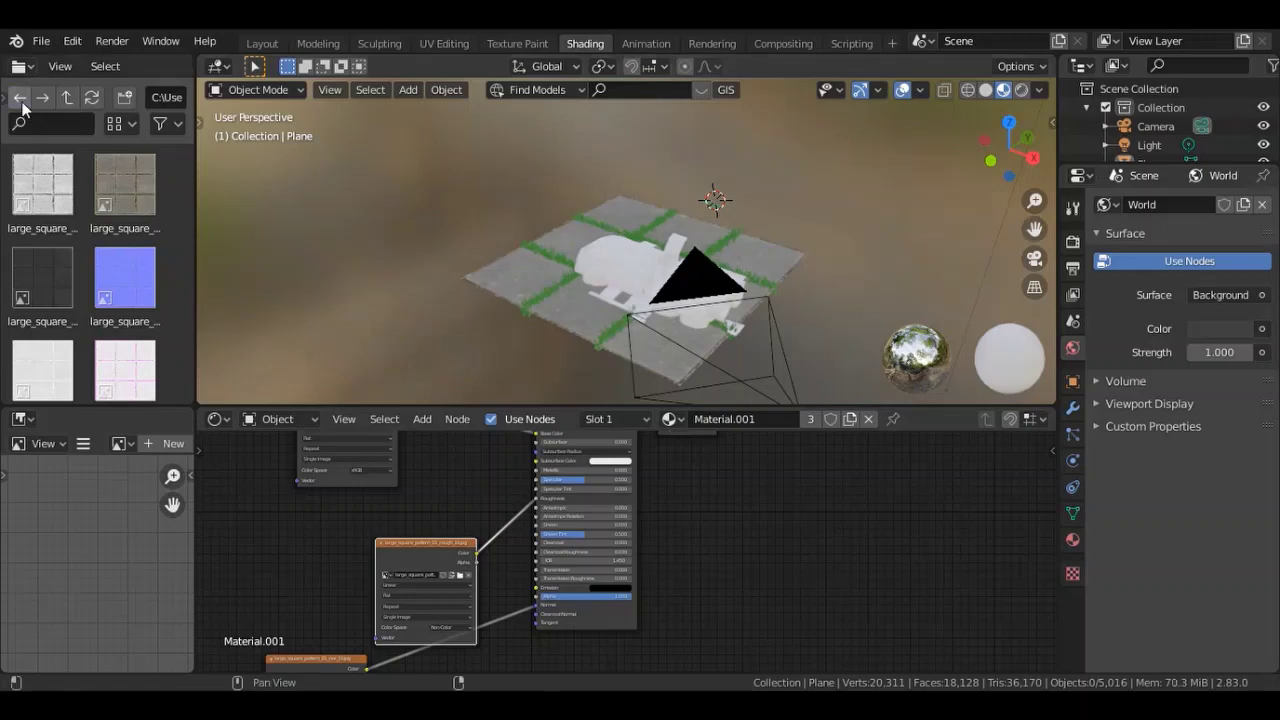
left_click(20, 97)
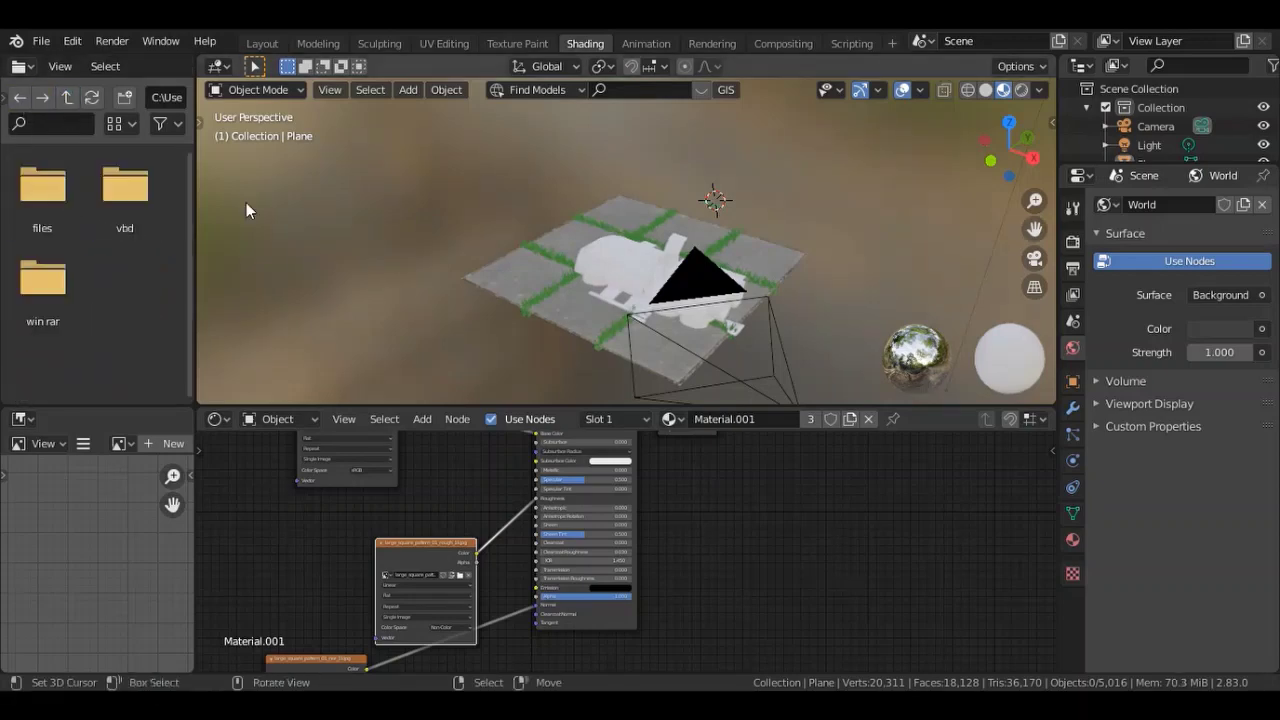
scroll(626, 260, "up", 5)
mouse_move(1008, 145)
left_mouse_down()
mouse_move(1012, 168)
mouse_move(1000, 150)
left_mouse_up()
left_click(513, 255)
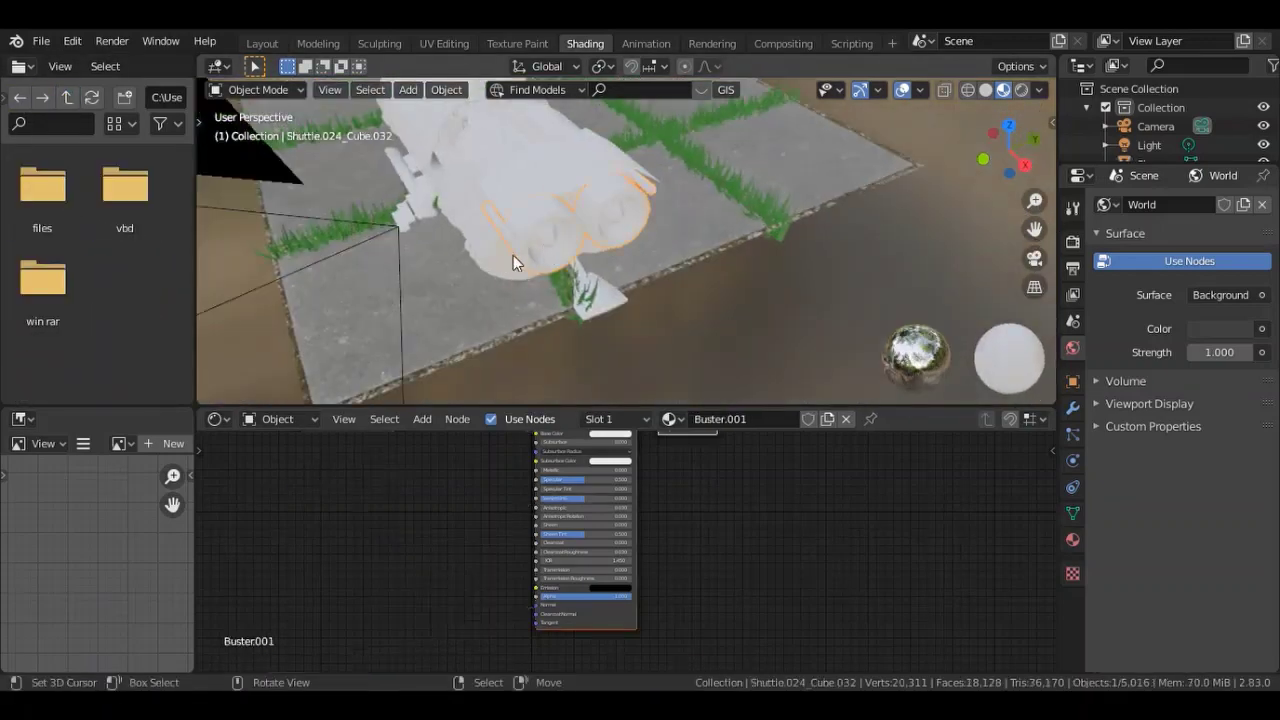
scroll(118, 208, "down", 4)
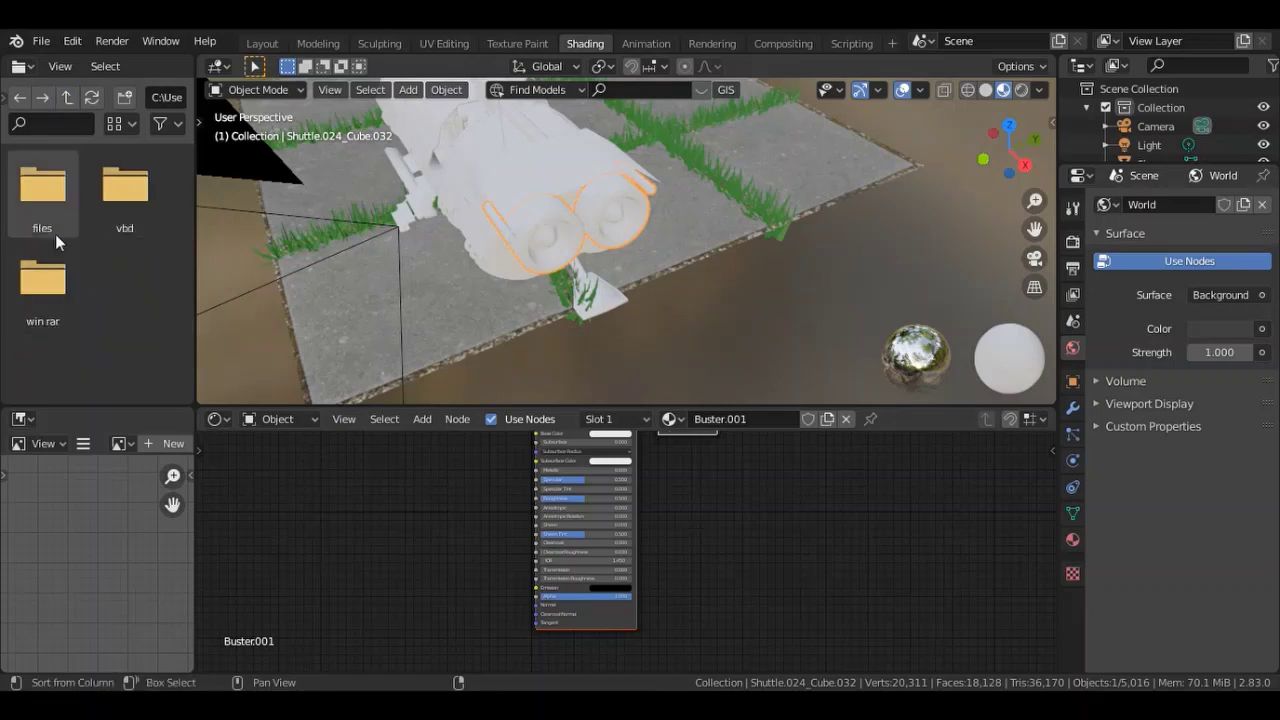
scroll(60, 235, "down", 4)
scroll(100, 250, "down", 4)
scroll(45, 343, "down", 3)
double_click(45, 343)
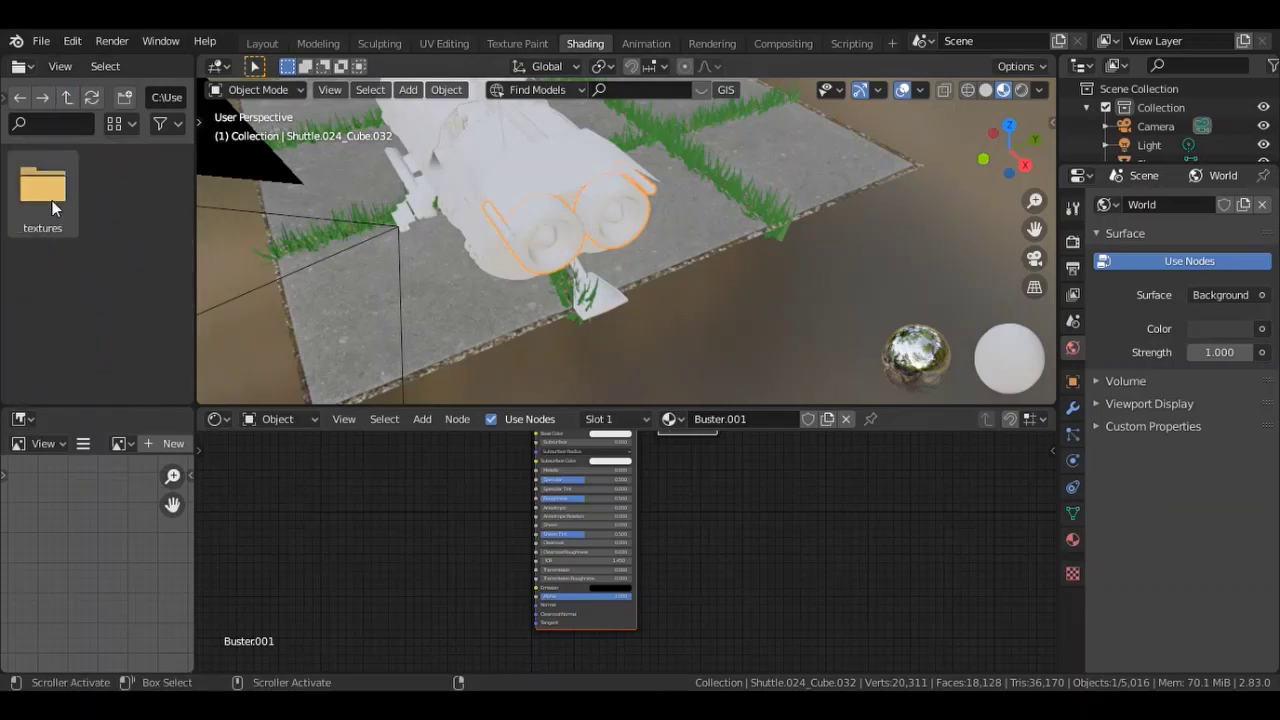
double_click(52, 200)
Step: Connect Buster_Col to Base Color and Buster_Nor to Normal in Buster.001
left_click_drag(42, 185, 335, 500)
mouse_move(386, 496)
left_mouse_down()
mouse_move(521, 469)
mouse_move(537, 434)
left_mouse_up()
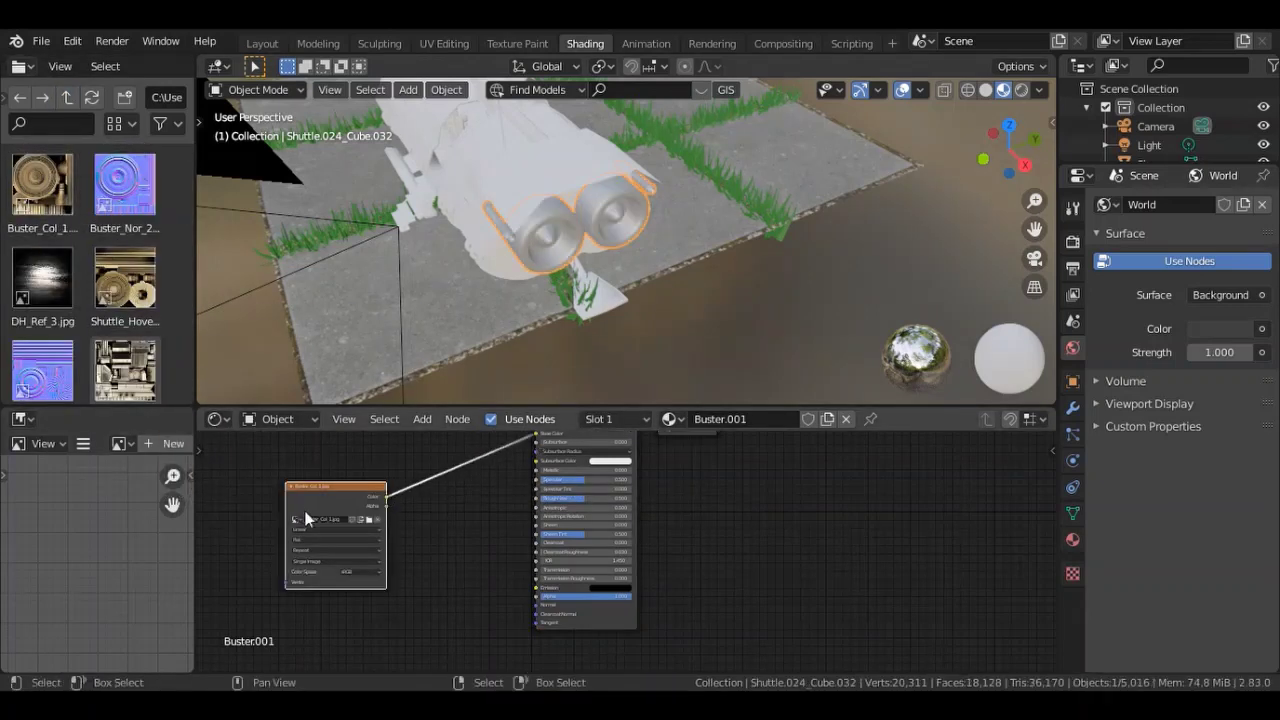
left_click_drag(335, 487, 340, 453)
left_click_drag(124, 185, 438, 635)
left_click_drag(489, 629, 537, 604)
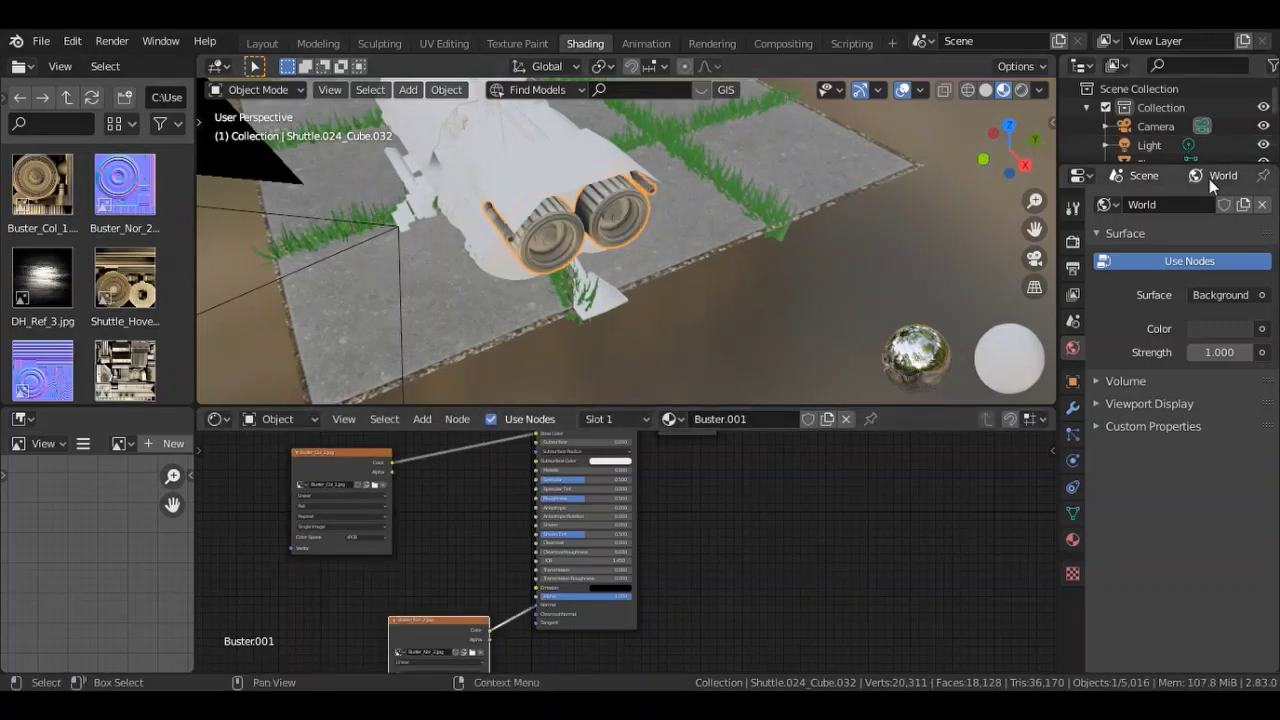
left_click_drag(1209, 163, 1209, 390)
Step: Hide both ground planes and link the Shuttle_Hover colour and normal images into the hover material
left_click(1263, 164)
left_click(1263, 183)
middle_click_drag(700, 250, 610, 290)
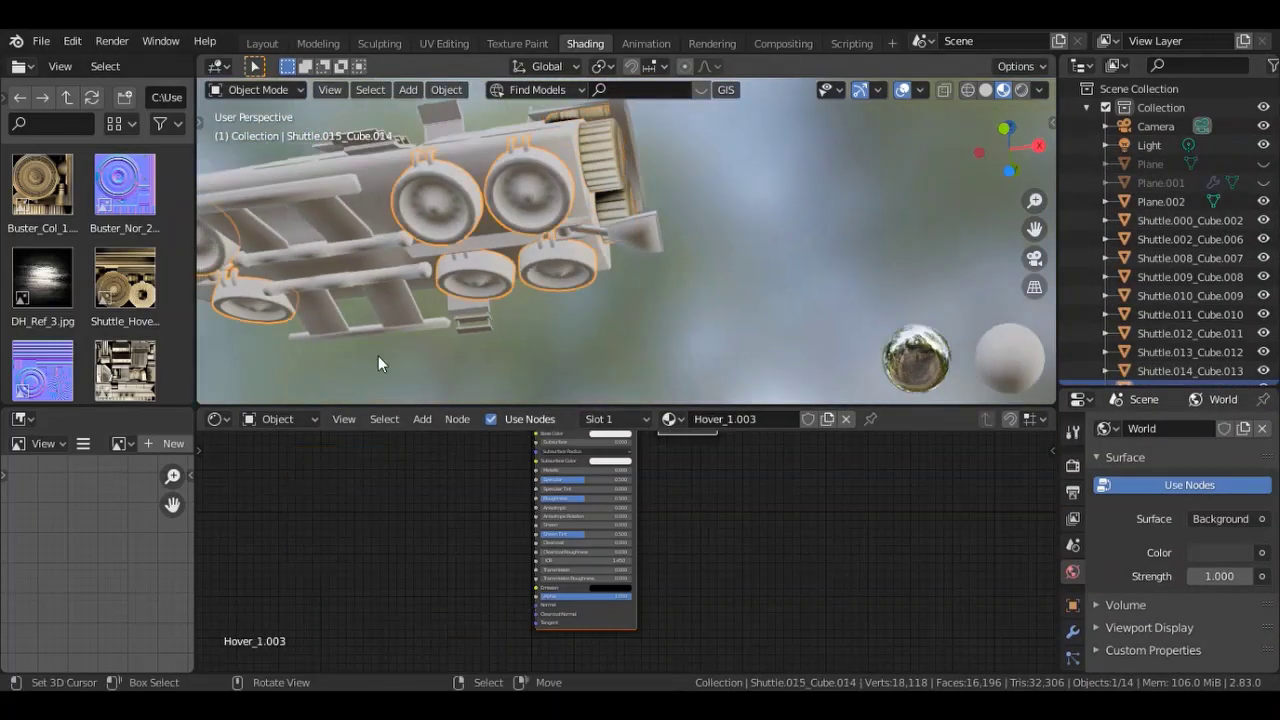
left_click_drag(125, 285, 330, 510)
mouse_move(410, 525)
left_mouse_down()
mouse_move(418, 495)
mouse_move(537, 474)
left_mouse_up()
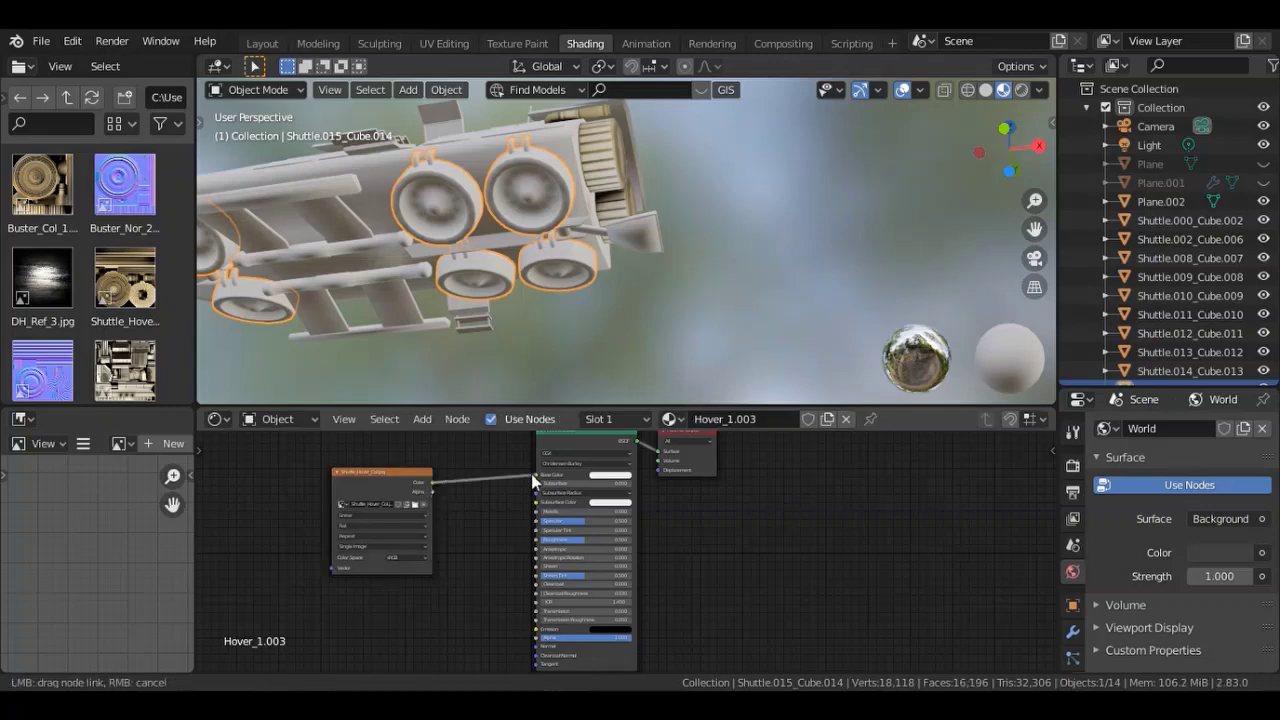
left_click_drag(42, 370, 399, 639)
left_click_drag(536, 649, 536, 652)
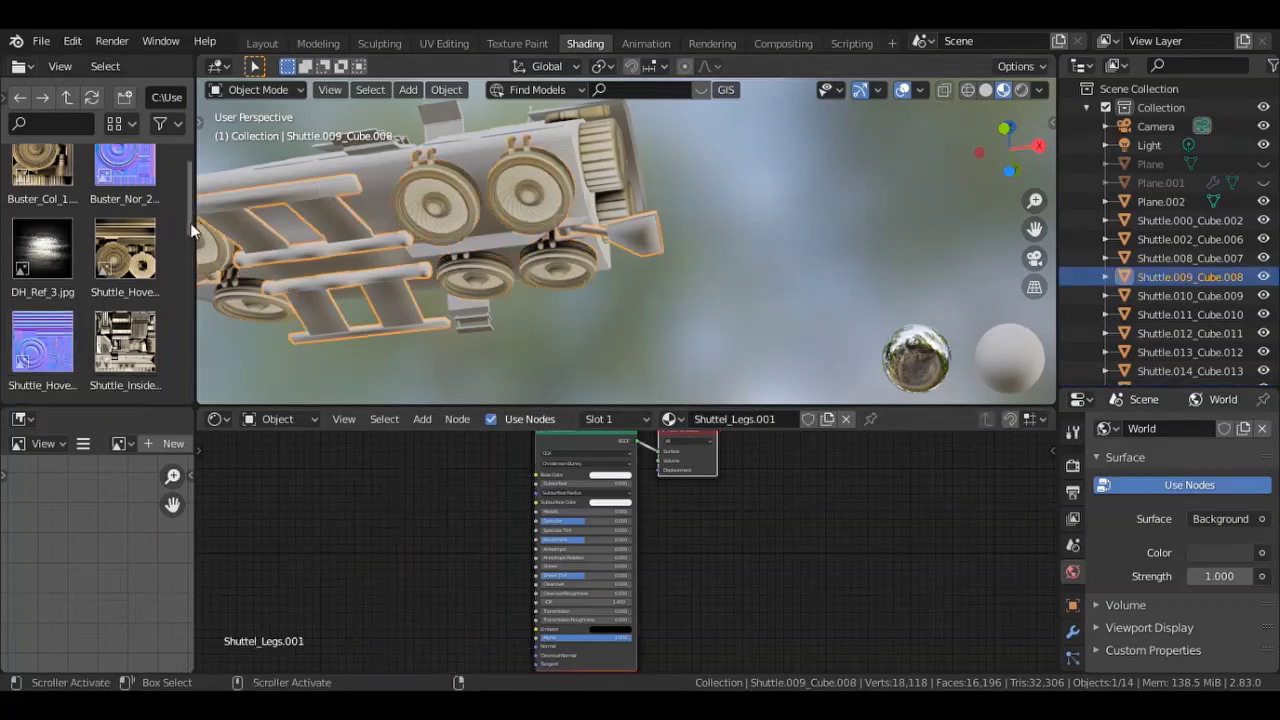
Step: Add the Shuttle_Inside colour image to Shuttle.013_Cube.012's Base Color
left_click(385, 248)
left_click(368, 200)
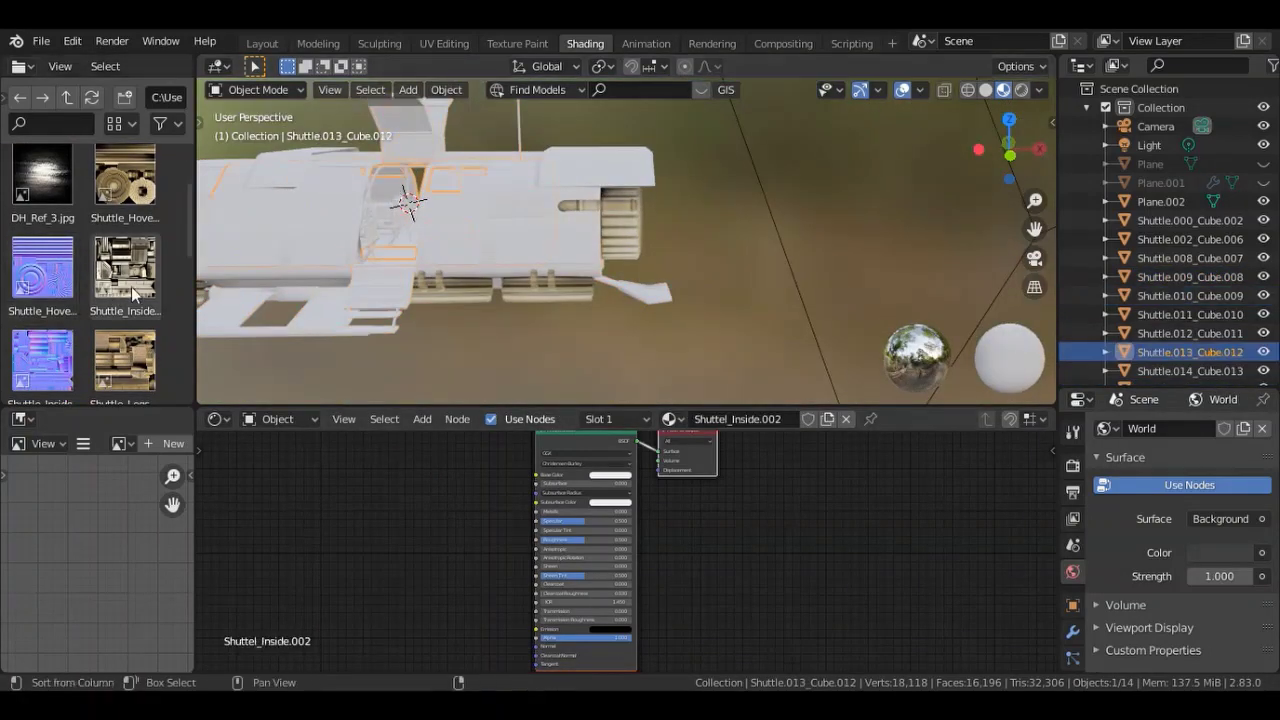
mouse_move(125, 268)
left_mouse_down()
mouse_move(350, 460)
mouse_move(537, 474)
left_mouse_up()
mouse_move(42, 360)
left_mouse_down()
mouse_move(452, 617)
mouse_move(537, 646)
left_mouse_up()
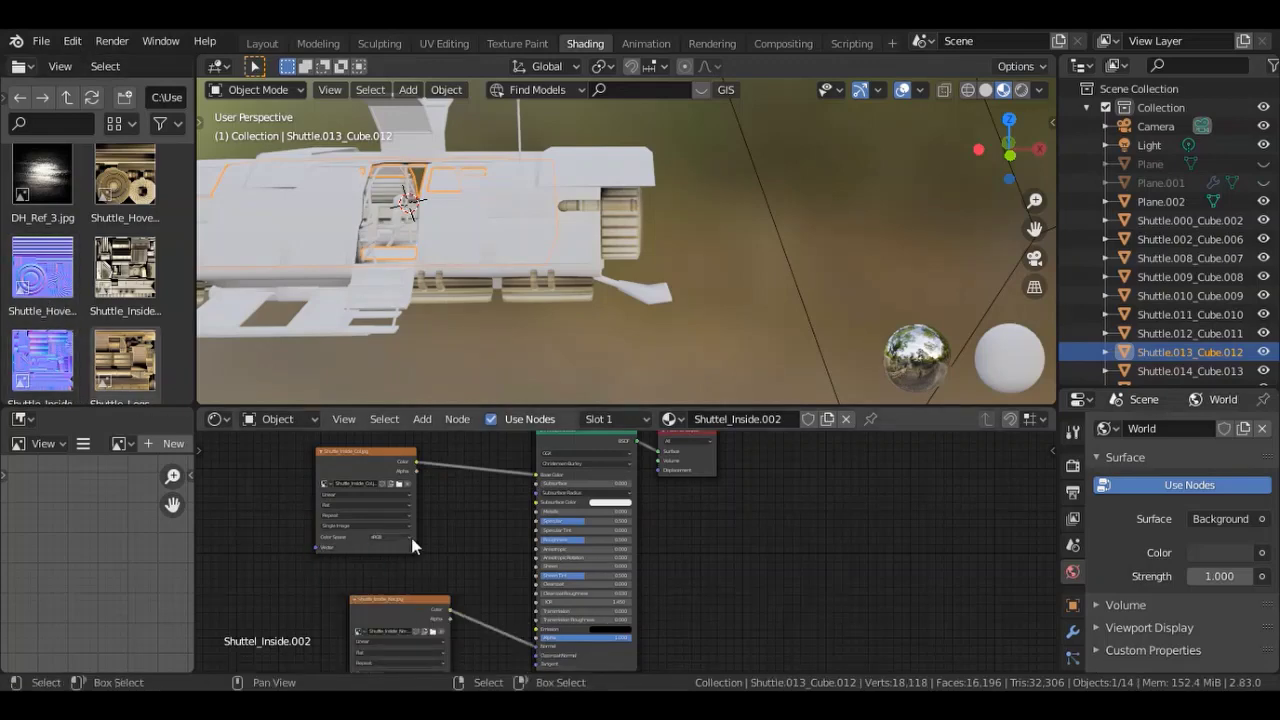
Step: Add Shuttle_Legs colour and Non-Color normal images to the Shuttle.009_Cube.008 legs material
scroll(156, 384, "down", 2)
left_click_drag(982, 148, 1000, 175)
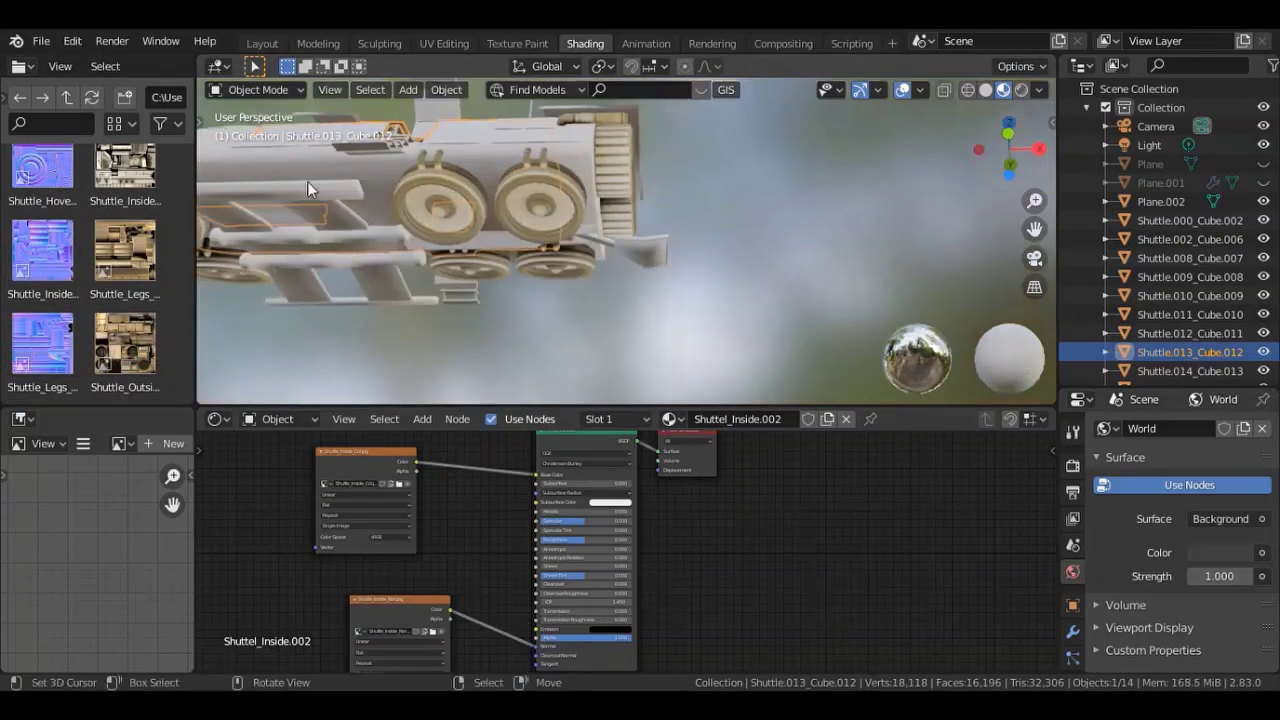
left_click(307, 181)
mouse_move(141, 256)
left_mouse_down()
mouse_move(420, 495)
mouse_move(418, 475)
left_mouse_up()
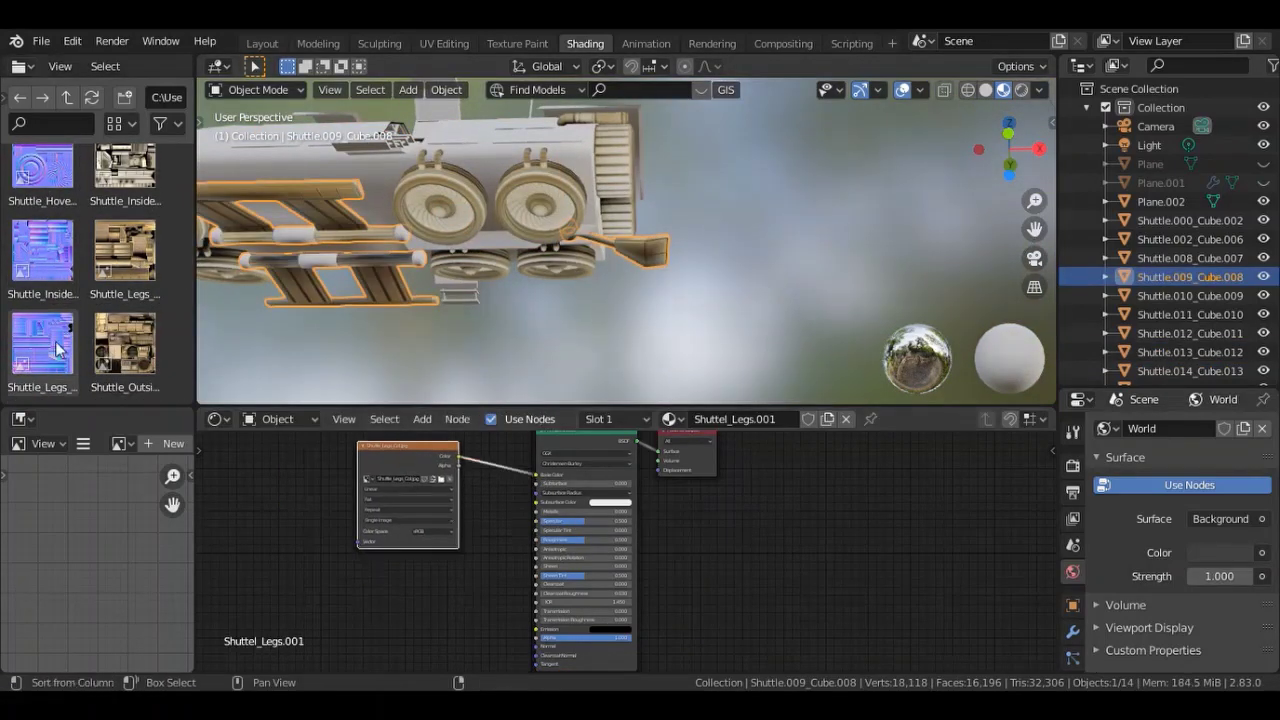
left_click_drag(42, 345, 360, 568)
left_click(330, 636)
left_click(330, 590)
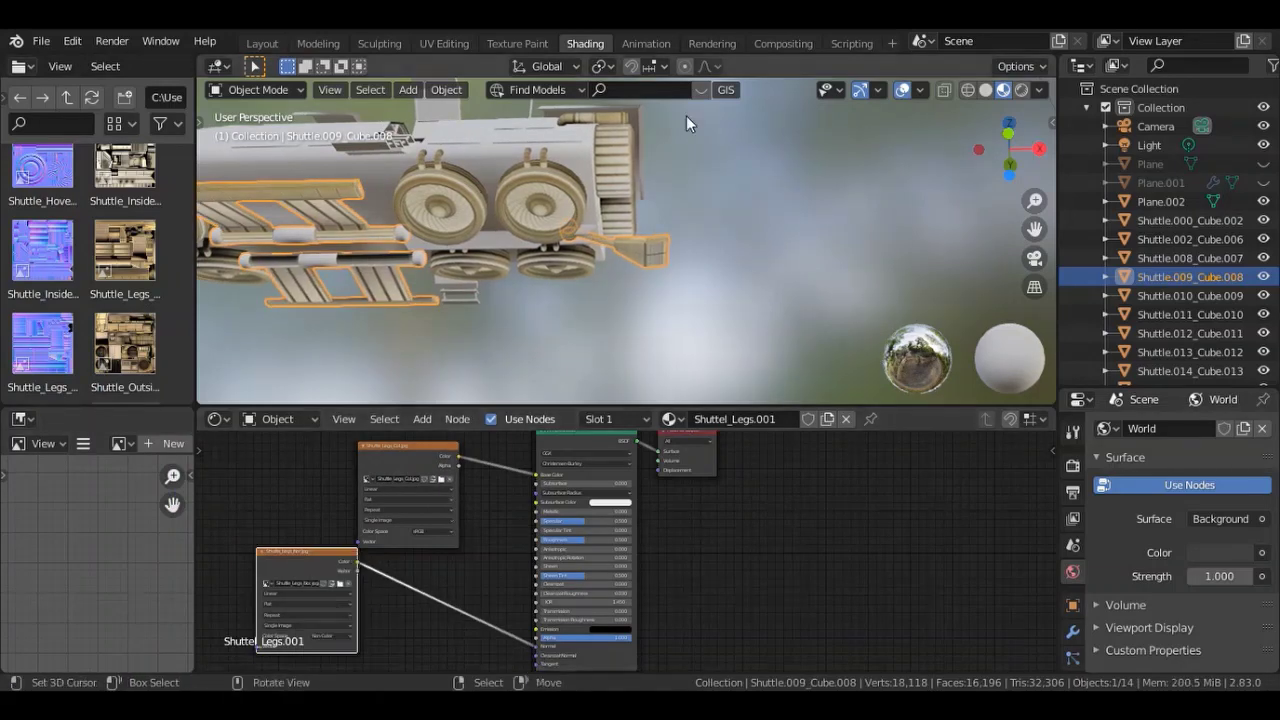
Step: Select the wire-detail body part Shuttle.011_Cube.010 for texturing
left_click(667, 154)
left_click(307, 237)
left_click(307, 235)
left_click_drag(975, 158, 1000, 175)
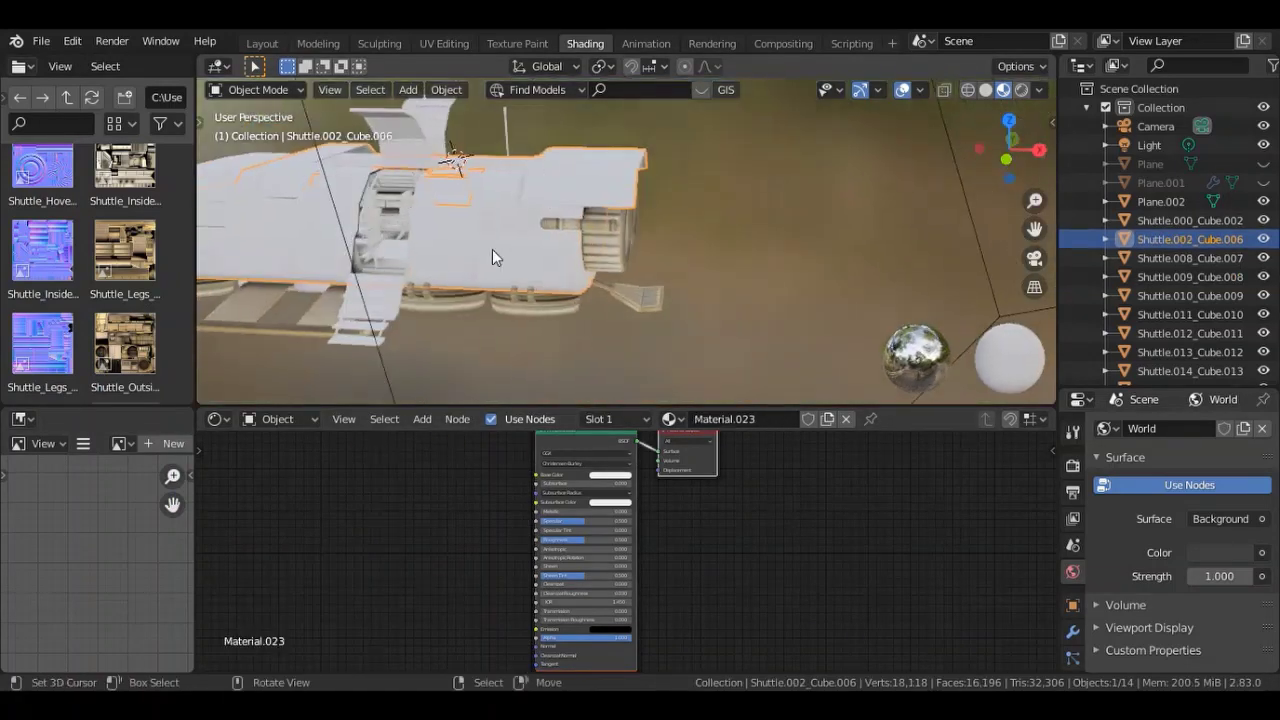
left_click(373, 182)
left_click(373, 182)
scroll(186, 250, "down", 5)
Step: Connect the Shuttle_Wire colour image to Base Color and its normal image to Normal
left_click_drag(125, 250, 367, 496)
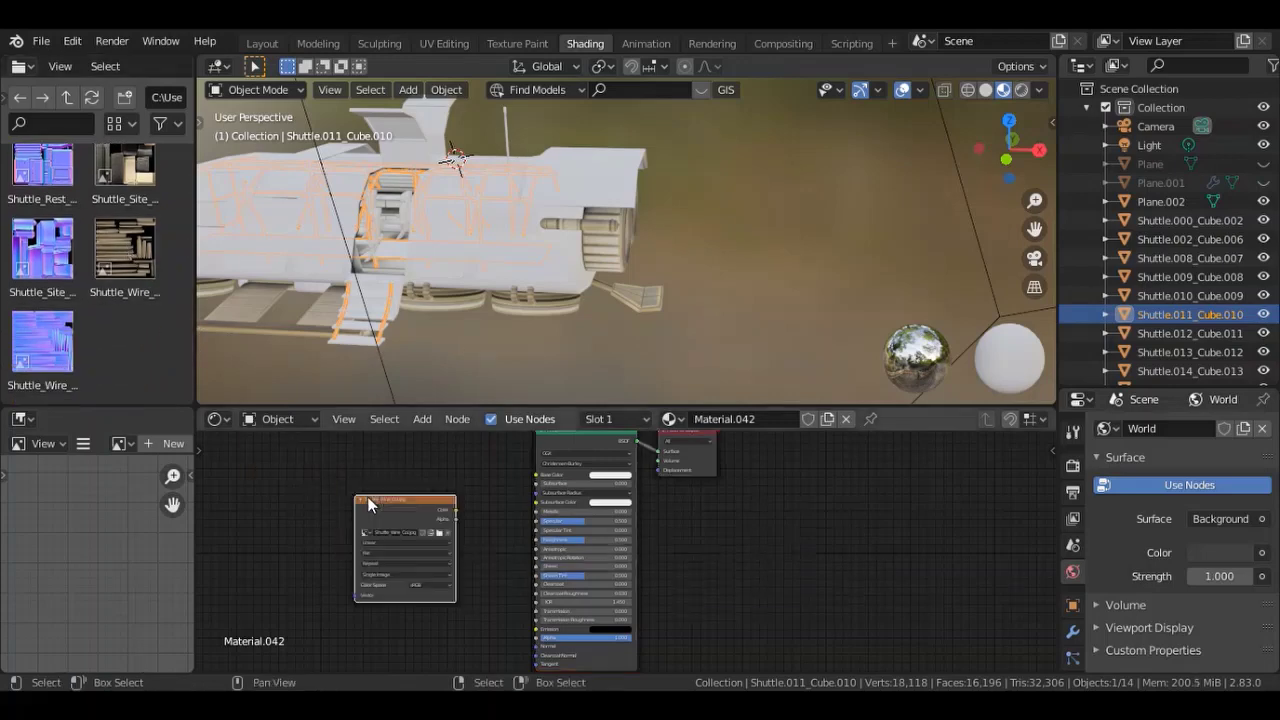
left_click_drag(532, 487, 536, 474)
left_click_drag(405, 499, 400, 458)
left_click_drag(42, 340, 289, 591)
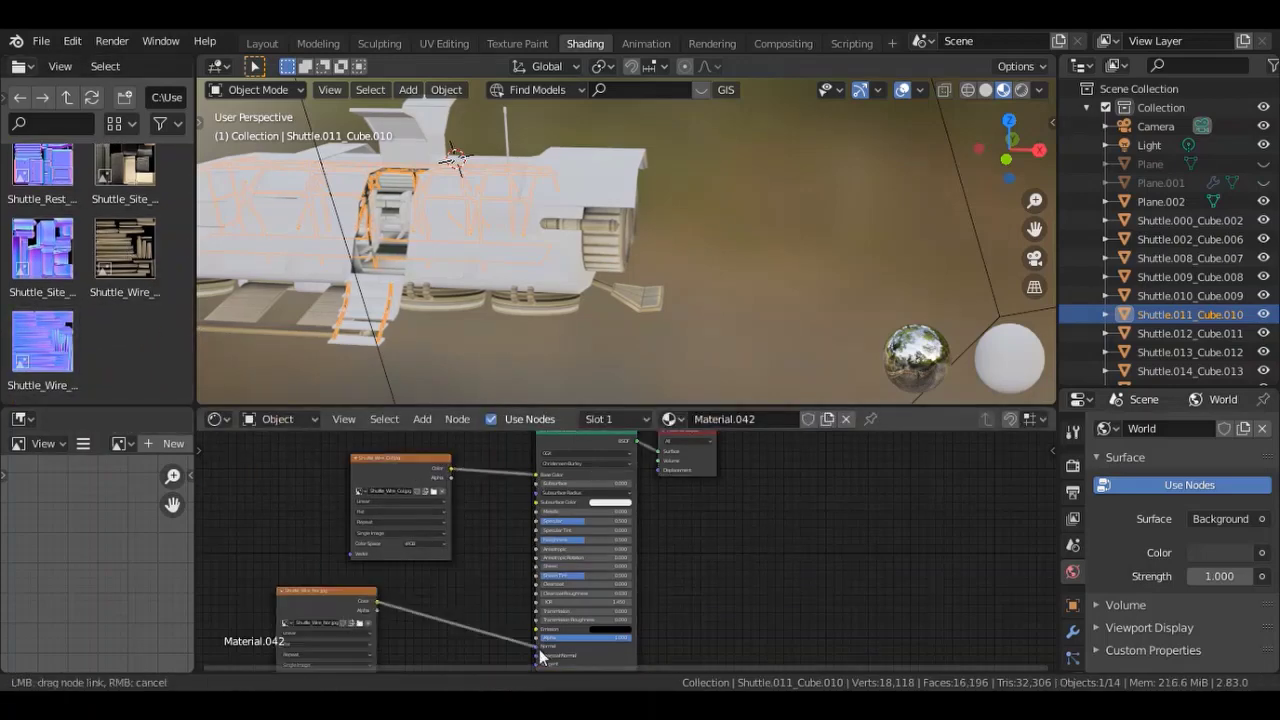
left_click_drag(539, 649, 538, 646)
Step: Add the Shuttle_Outside textures to hull Shuttle.002_Cube.006 and apply Shuttle_Rest to another part
scroll(625, 240, "up", 5)
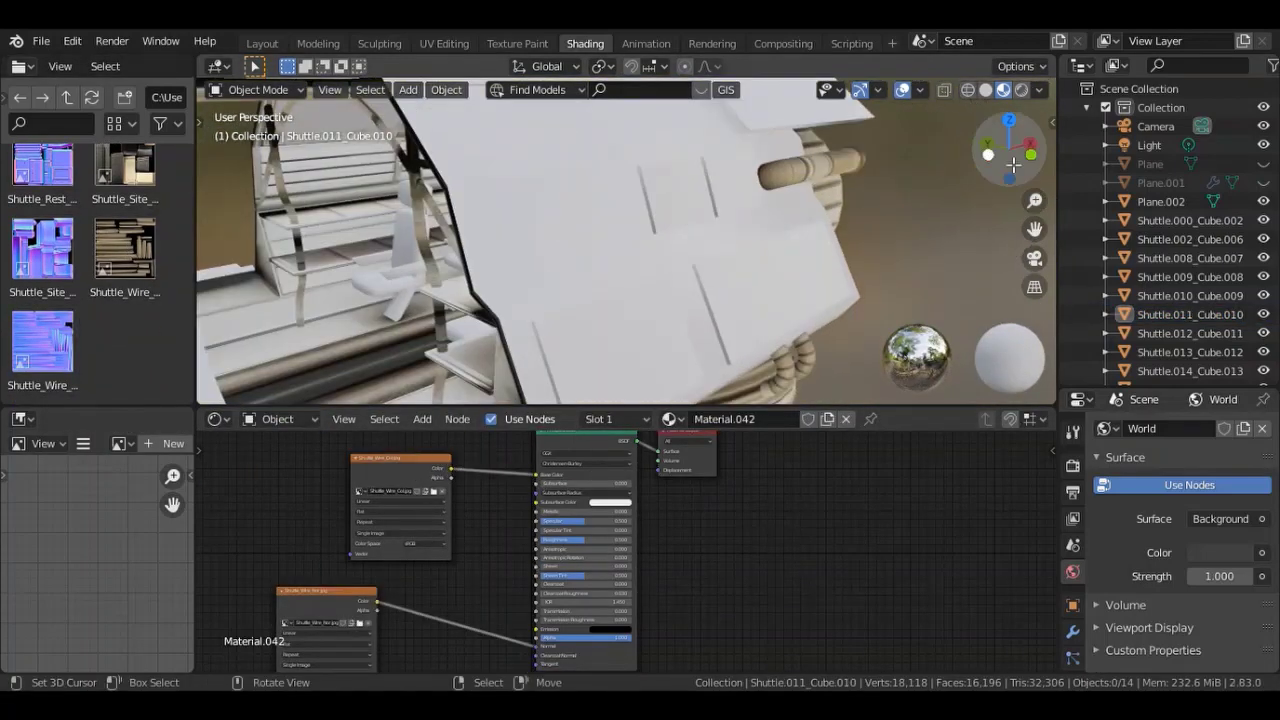
middle_click_drag(625, 240, 700, 230)
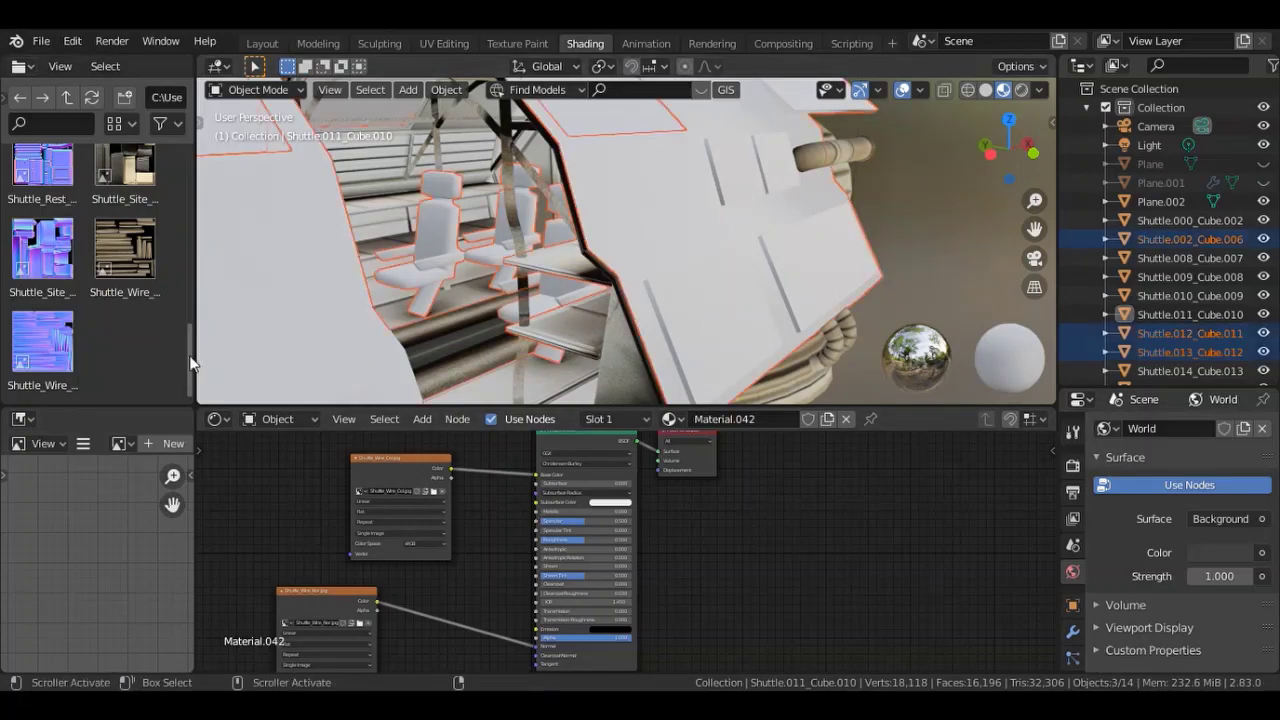
left_click_drag(189, 355, 191, 308)
mouse_move(1008, 145)
left_mouse_down()
mouse_move(1005, 158)
mouse_move(333, 369)
left_mouse_up()
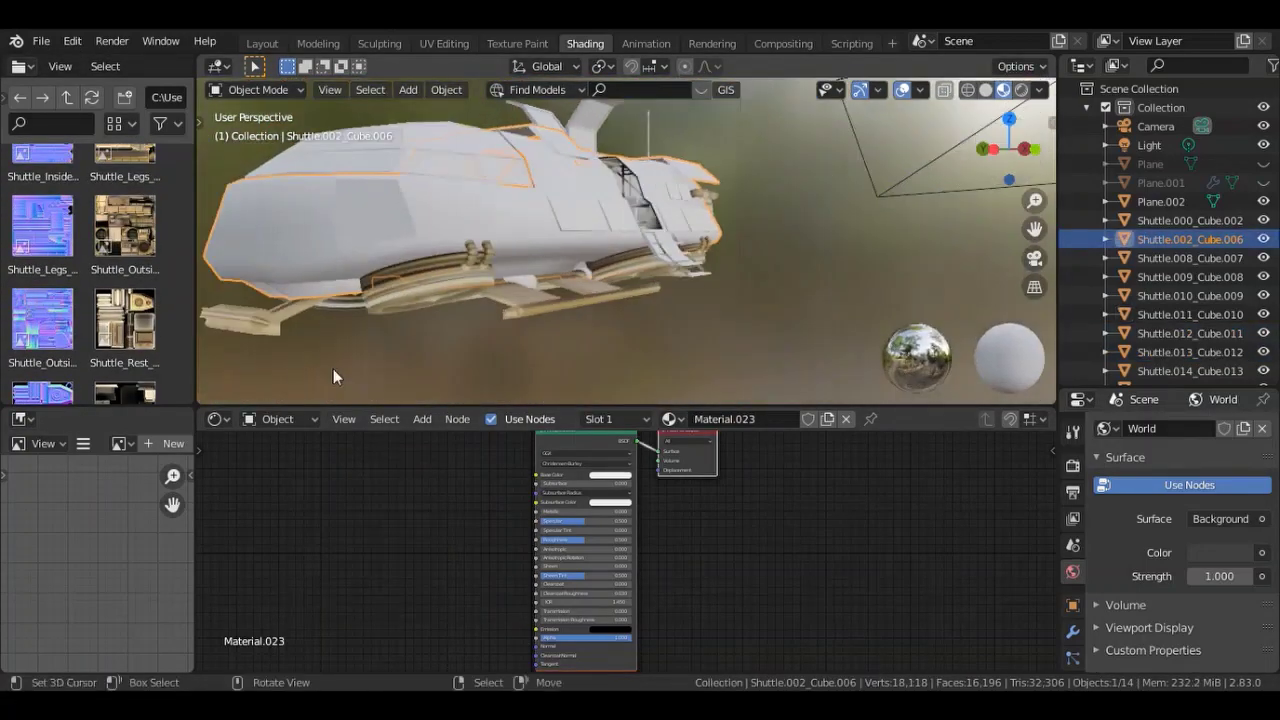
left_click(333, 369)
mouse_move(42, 320)
left_mouse_down()
mouse_move(300, 628)
mouse_move(536, 646)
left_mouse_up()
scroll(198, 344, "down", 3)
mouse_move(130, 280)
left_mouse_down()
mouse_move(170, 316)
mouse_move(166, 240)
left_mouse_up()
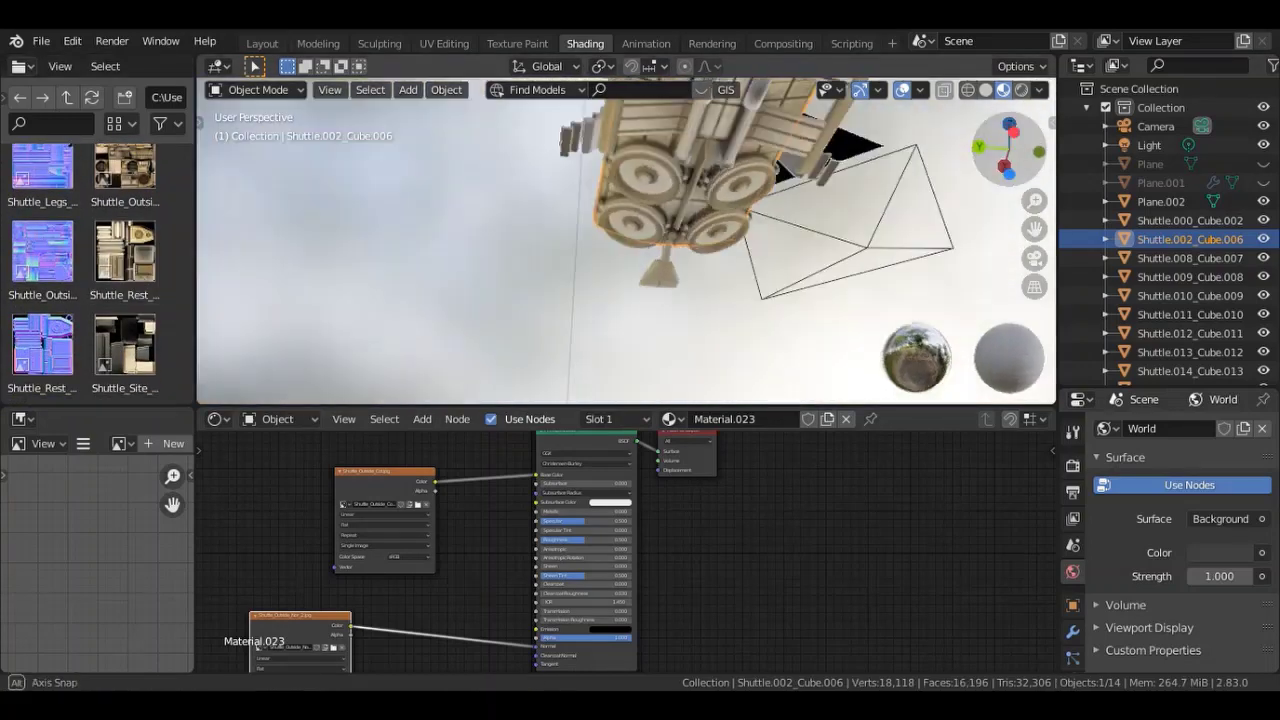
left_click_drag(135, 271, 712, 292)
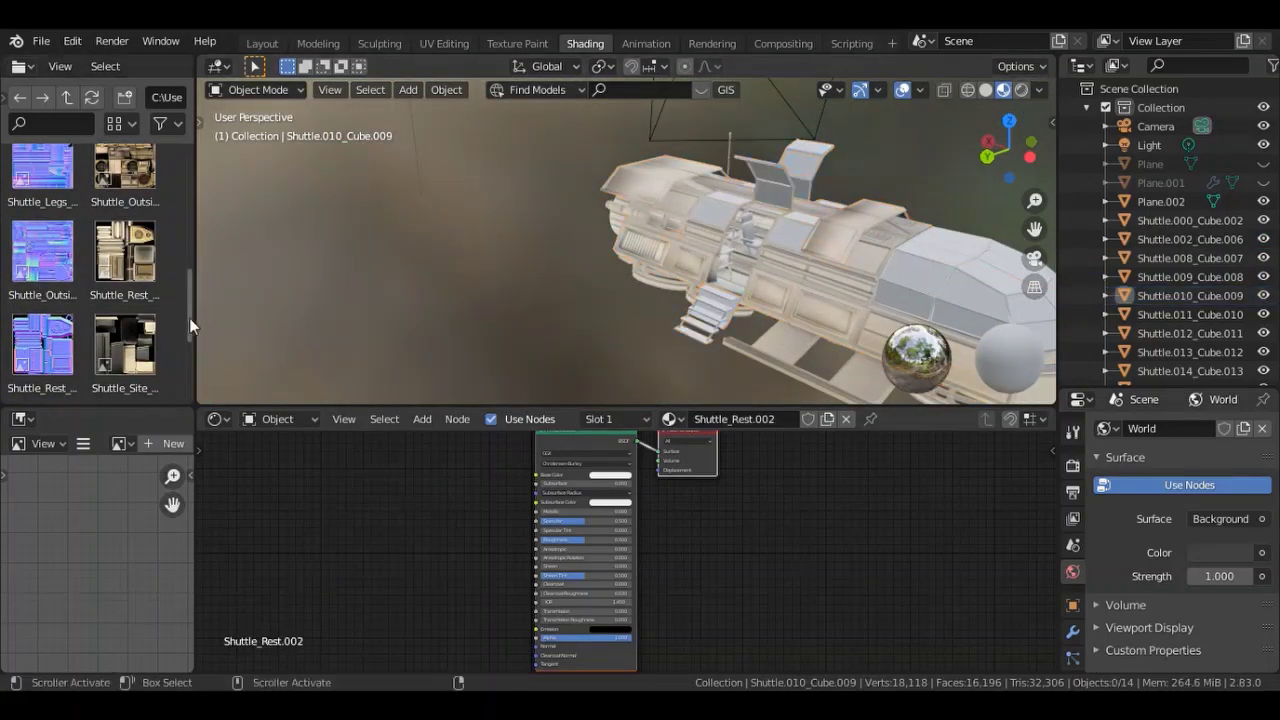
Step: Feed Shuttle_Site colour and normal images into Shuttle.012_Cube.011's Base Color and Normal
scroll(189, 318, "down", 2)
left_click(748, 228)
left_click_drag(545, 482, 541, 476)
left_click_drag(42, 375, 390, 614)
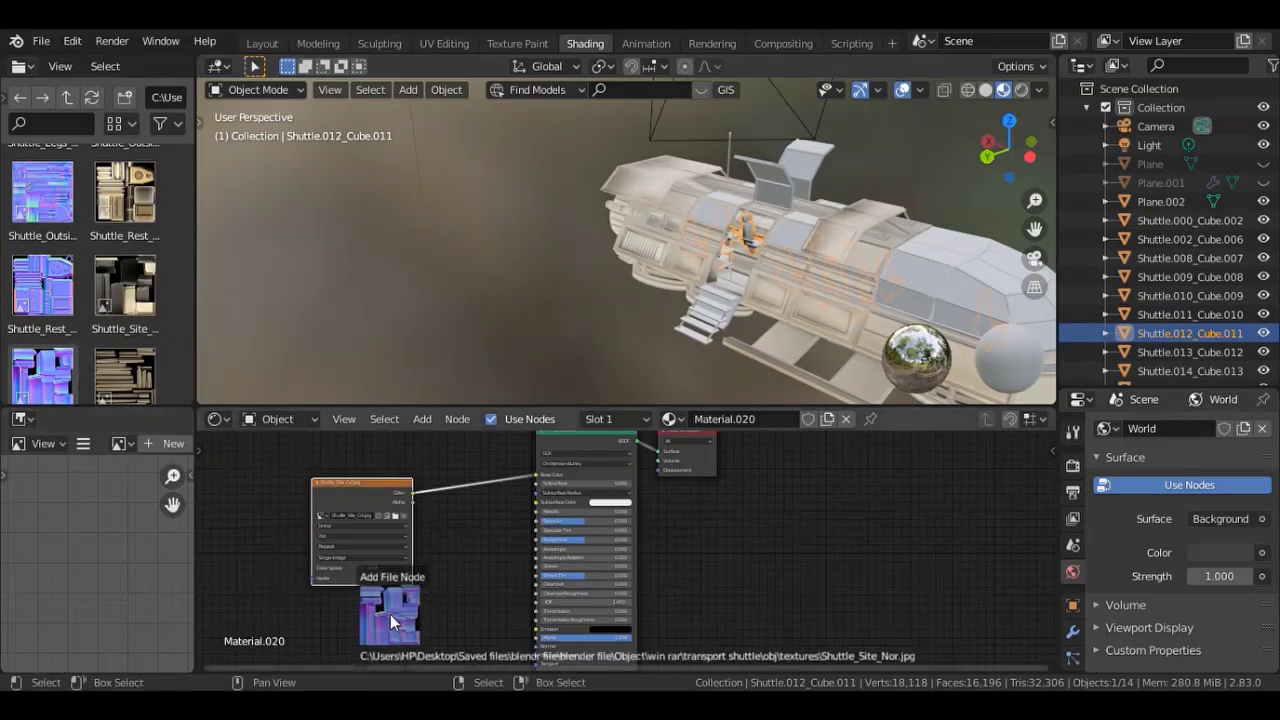
left_click_drag(502, 633, 537, 646)
Step: Texture the stairs part Shuttle.010_Cube.009 with the Shuttle_Rest colour and normal images
middle_click_drag(620, 300, 700, 250)
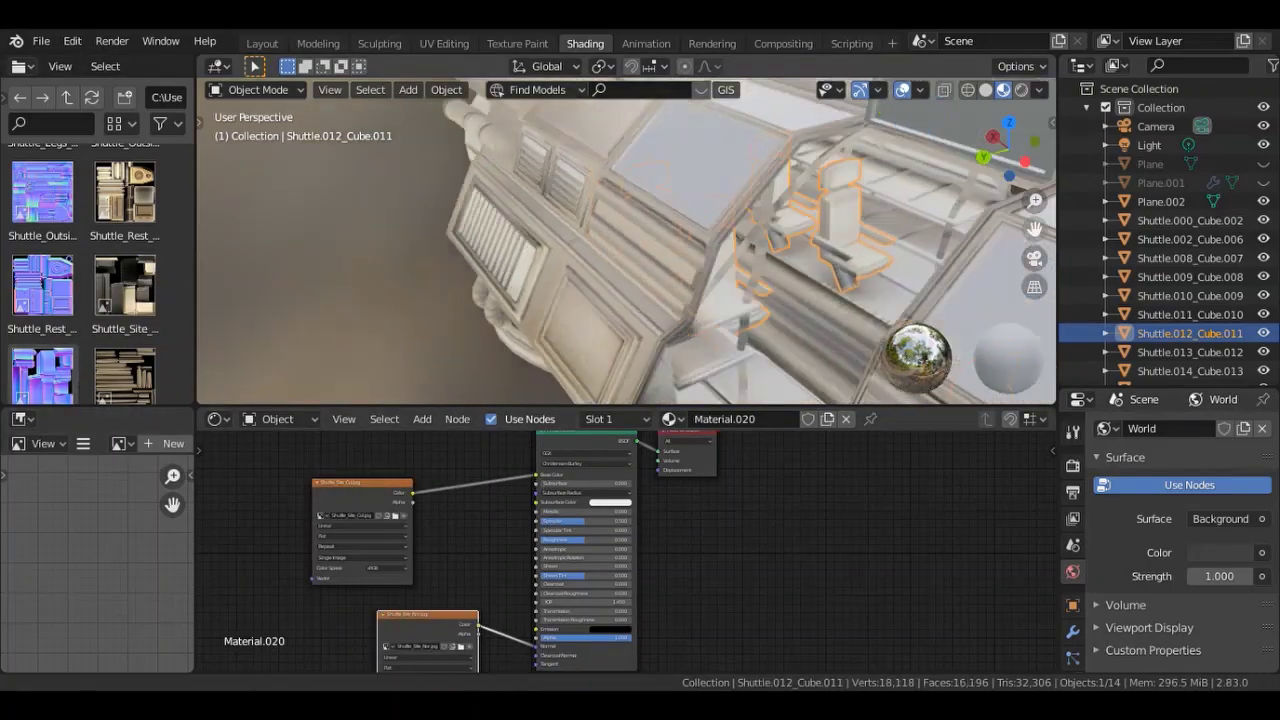
mouse_move(620, 240)
middle_mouse_down()
mouse_move(700, 220)
mouse_move(680, 260)
mouse_move(650, 240)
mouse_move(677, 377)
middle_mouse_up()
left_click(677, 377)
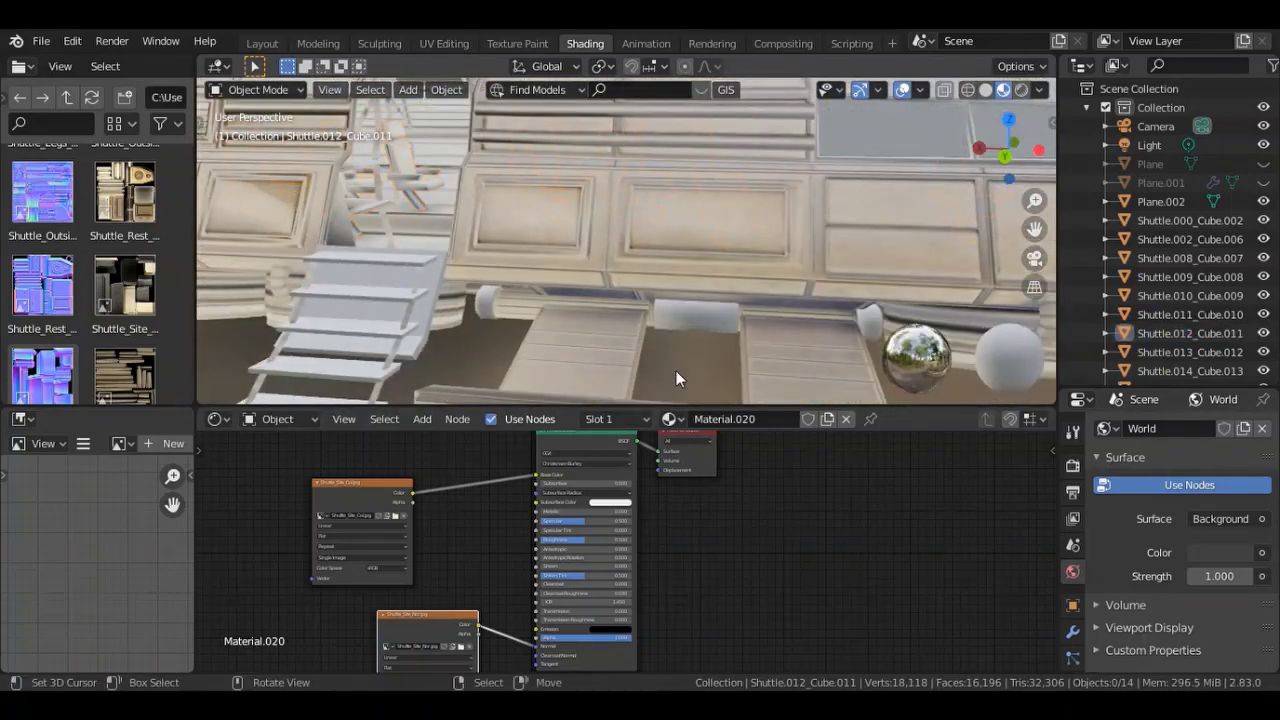
scroll(495, 278, "down", 3)
scroll(495, 278, "down", 3)
mouse_move(124, 192)
left_mouse_down()
mouse_move(340, 495)
mouse_move(527, 476)
left_mouse_up()
middle_click_drag(600, 250, 520, 250)
mouse_move(125, 378)
left_mouse_down()
mouse_move(412, 600)
mouse_move(435, 645)
left_mouse_up()
middle_click_drag(859, 300, 508, 240)
Step: Switch the canopy glass Shuttle.000_Cube.002 surface shader to Glossy BSDF
left_click(508, 240)
key("g")
right_click(601, 273)
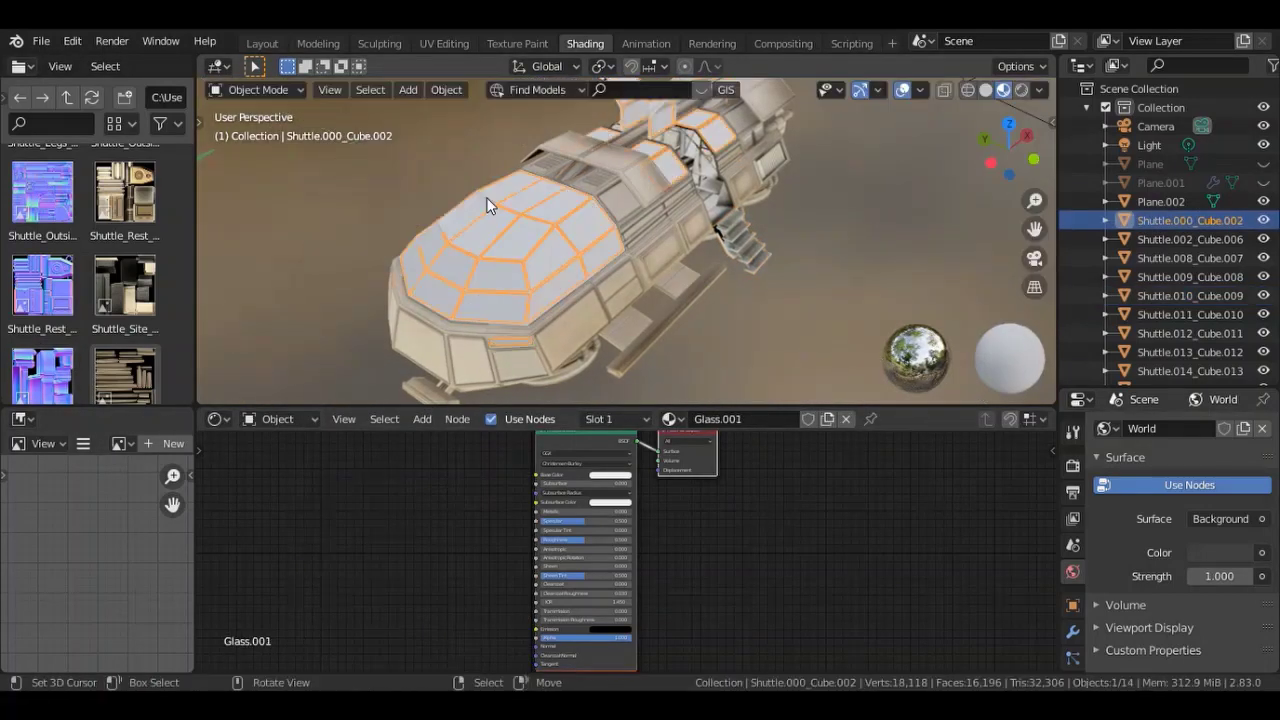
left_click_drag(1199, 390, 1199, 252)
left_click(1072, 628)
left_click(1220, 486)
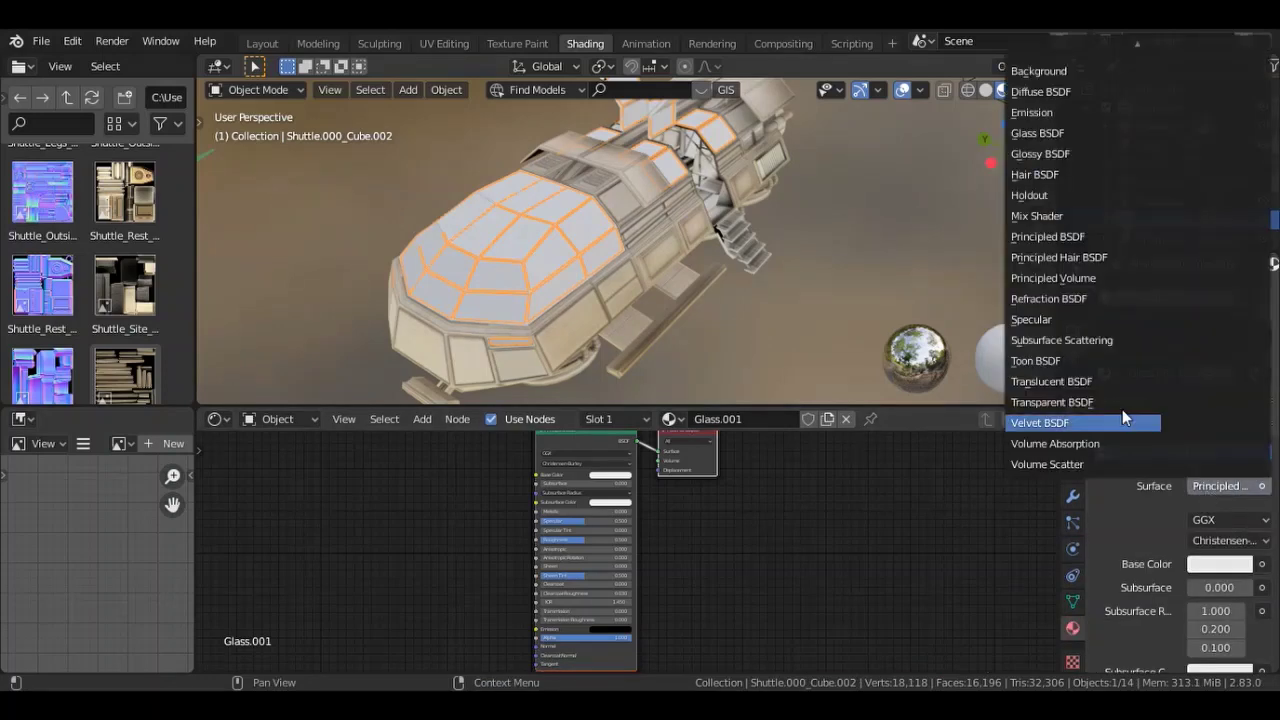
left_click(1020, 155)
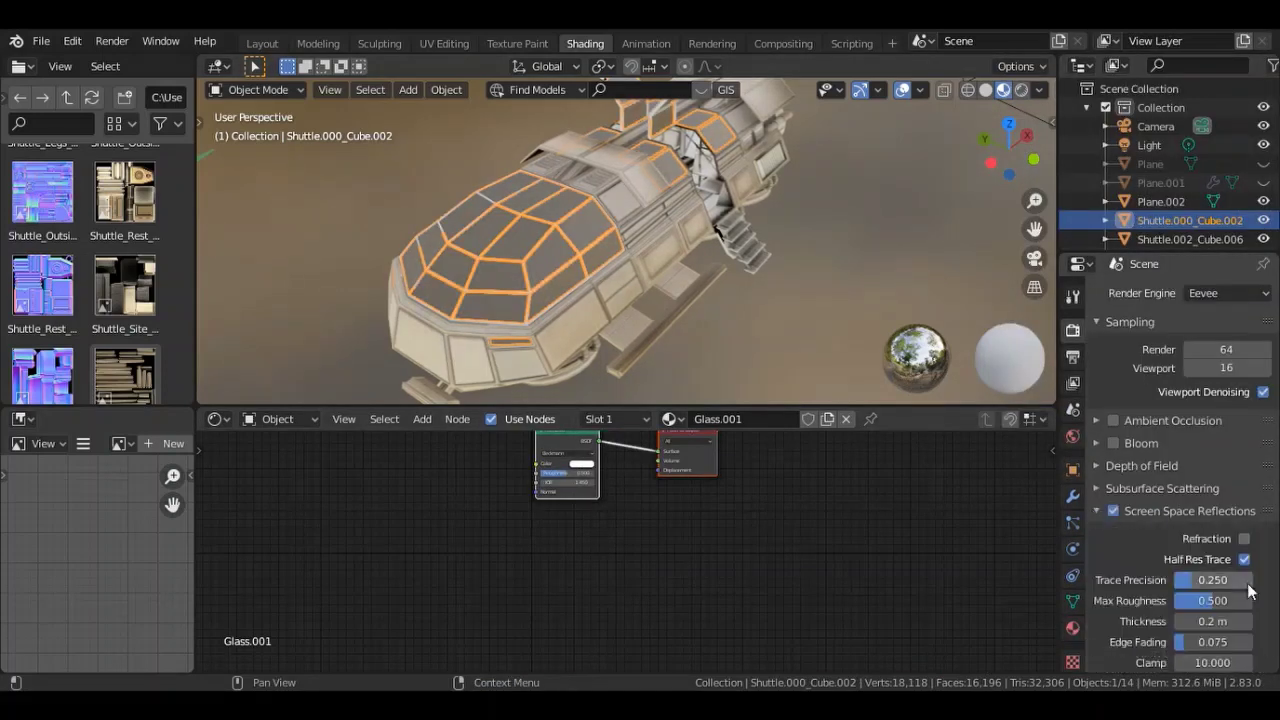
Step: Enable Screen Space Refraction in the canopy glass material settings
left_click(1072, 628)
scroll(1240, 540, "down", 3)
left_click(1263, 543)
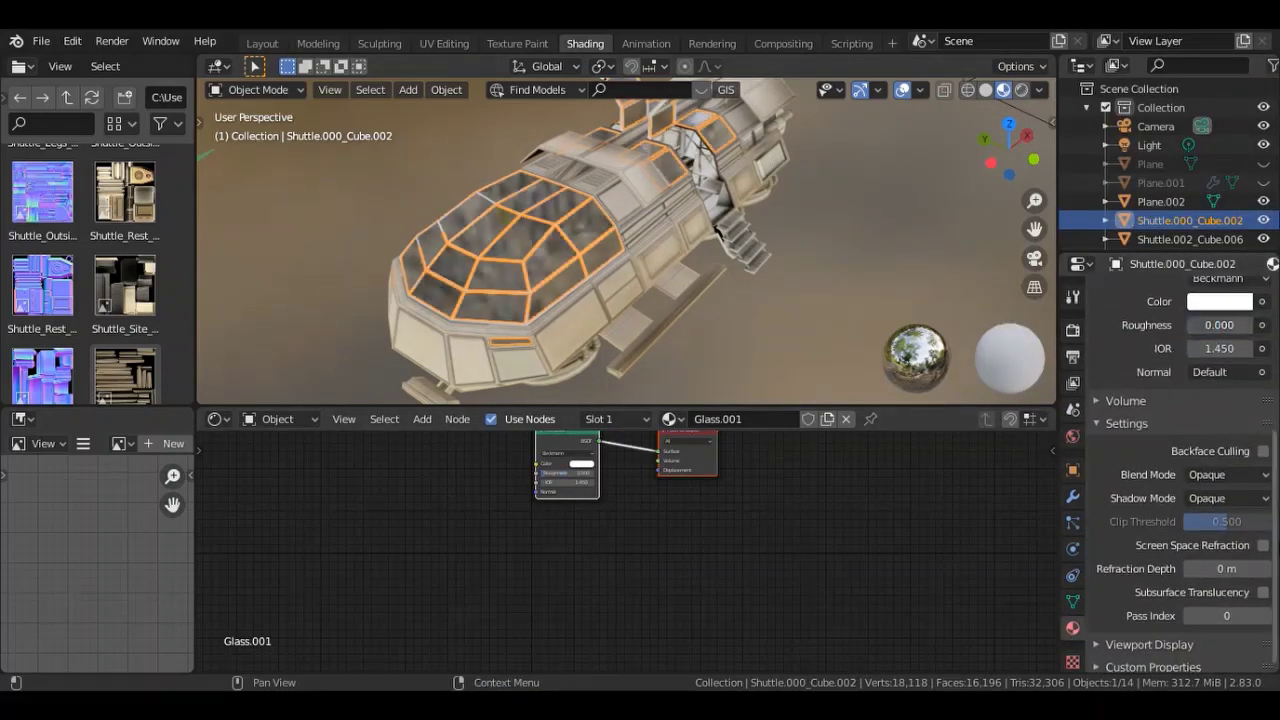
left_click(596, 288)
Step: Darken the canopy frame's Material.003 Base Color to grey (V 0.307)
key("g")
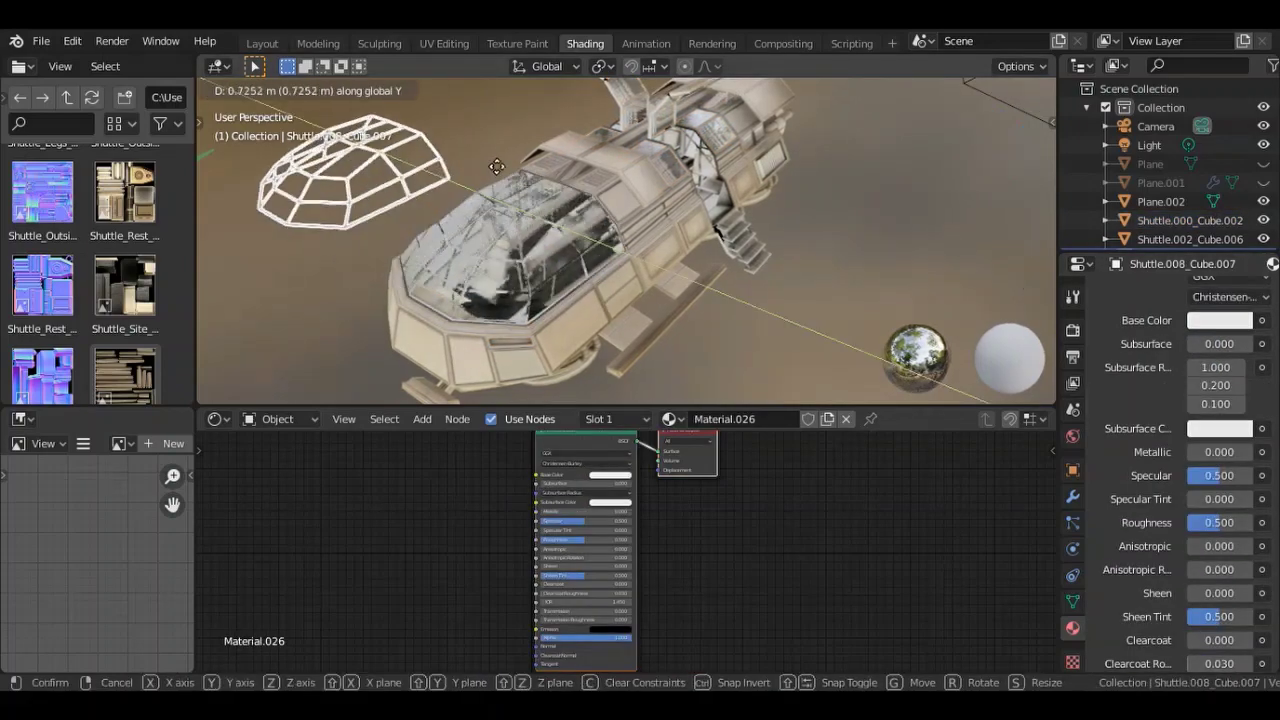
right_click(330, 160)
mouse_move(330, 160)
middle_mouse_down()
mouse_move(600, 260)
mouse_move(556, 161)
middle_mouse_up()
left_click(573, 169)
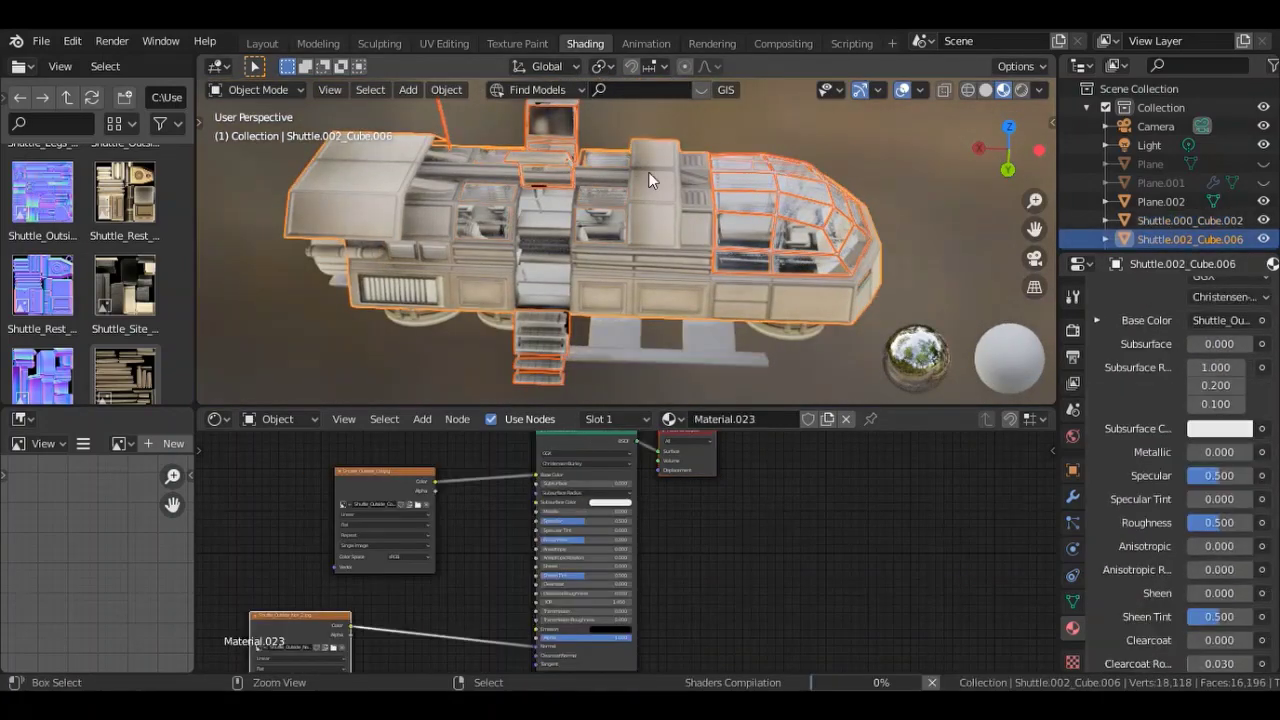
key("ctrl+z")
middle_click_drag(1008, 153, 900, 200)
scroll(1170, 400, "up", 5)
left_click(1150, 316)
left_click(1219, 520)
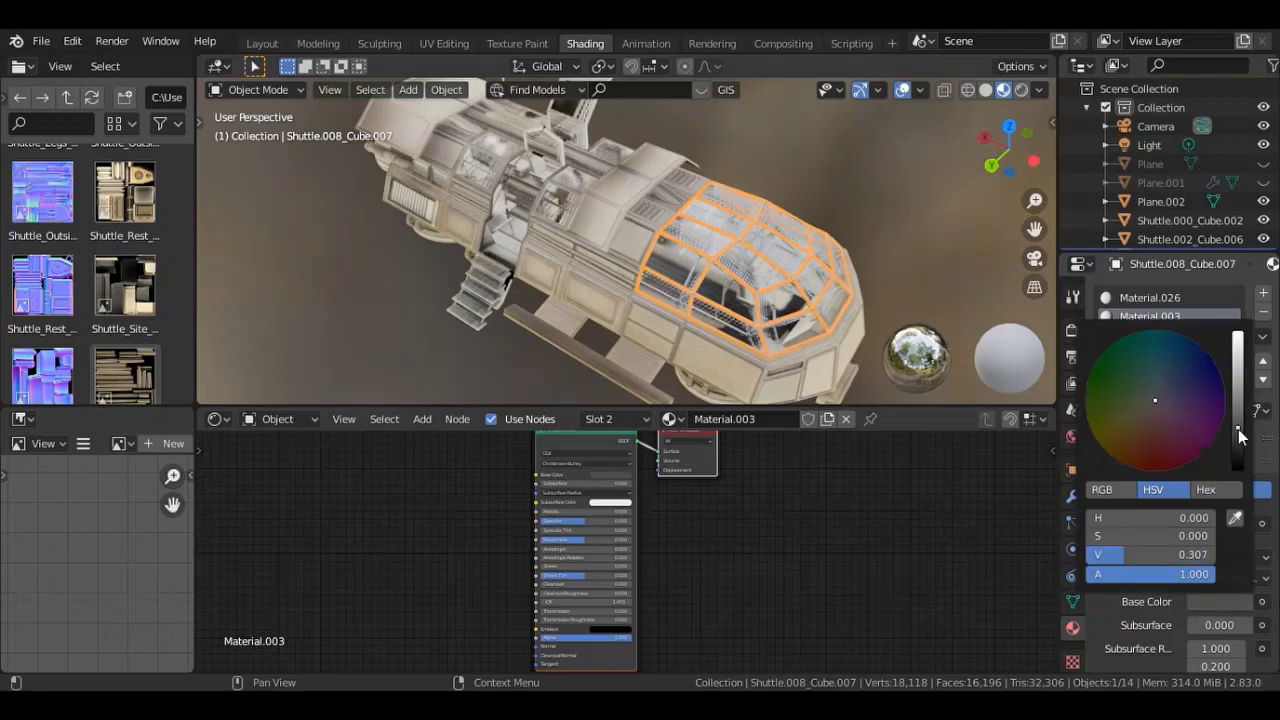
left_click(1219, 601)
Step: Return to the Layout workspace showing the shuttle on the tiles
scroll(1180, 450, "down", 6)
scroll(1180, 450, "up", 2)
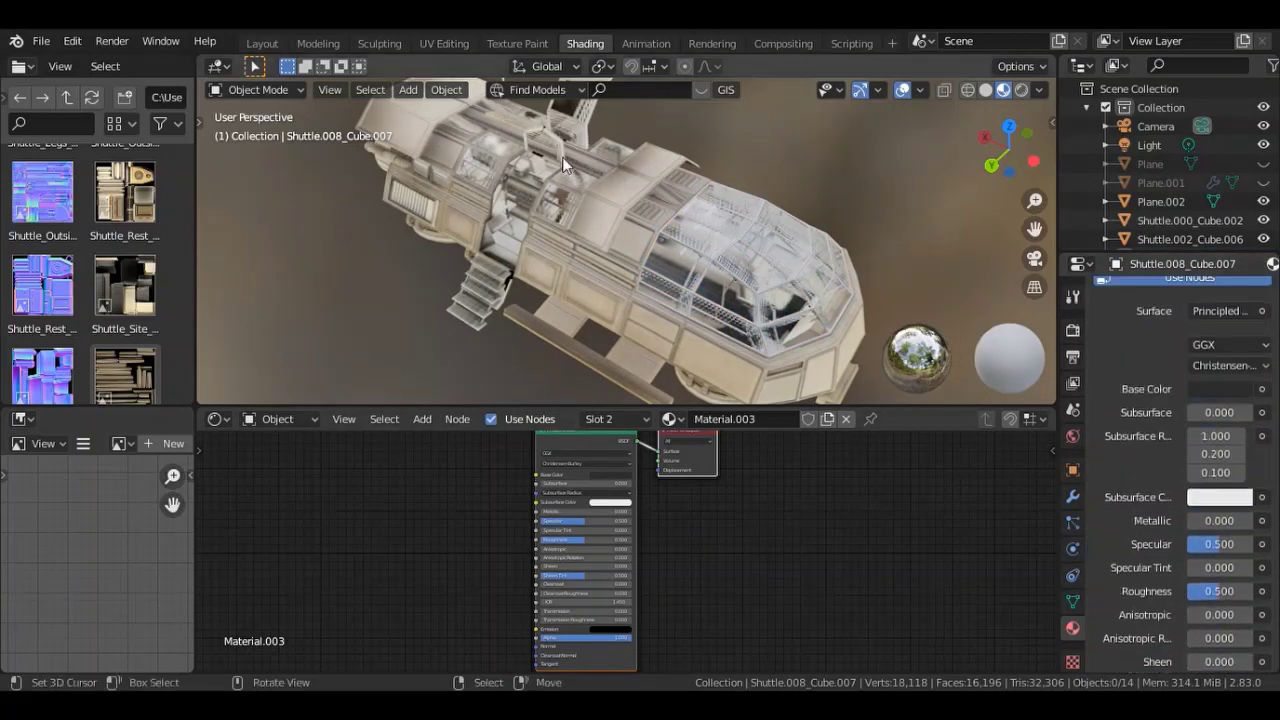
left_click(262, 43)
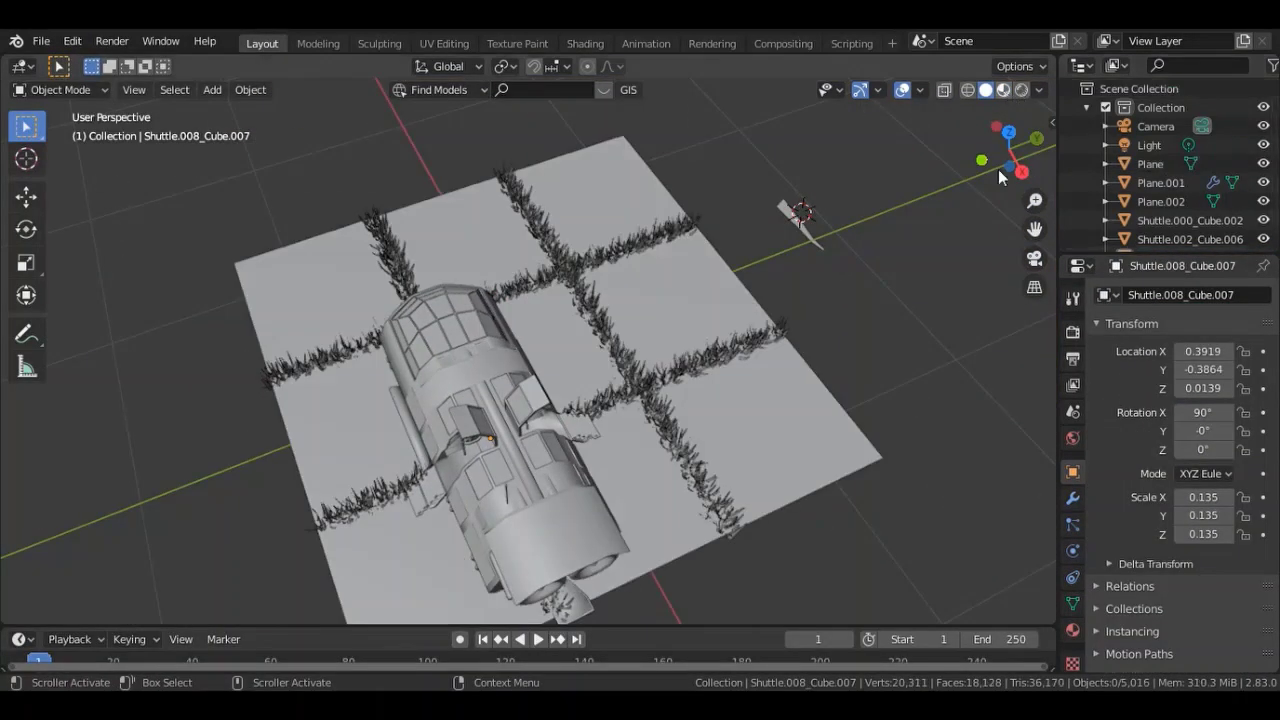